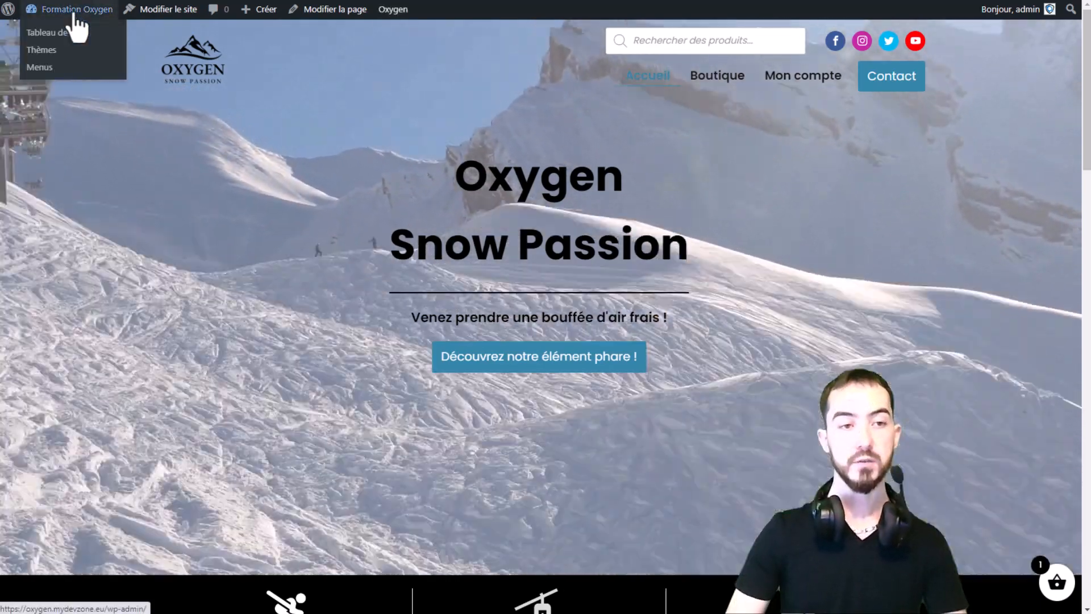
Step: Open the "Hello world!" article for editing from the WordPress admin's list of articles
left_click(73, 17)
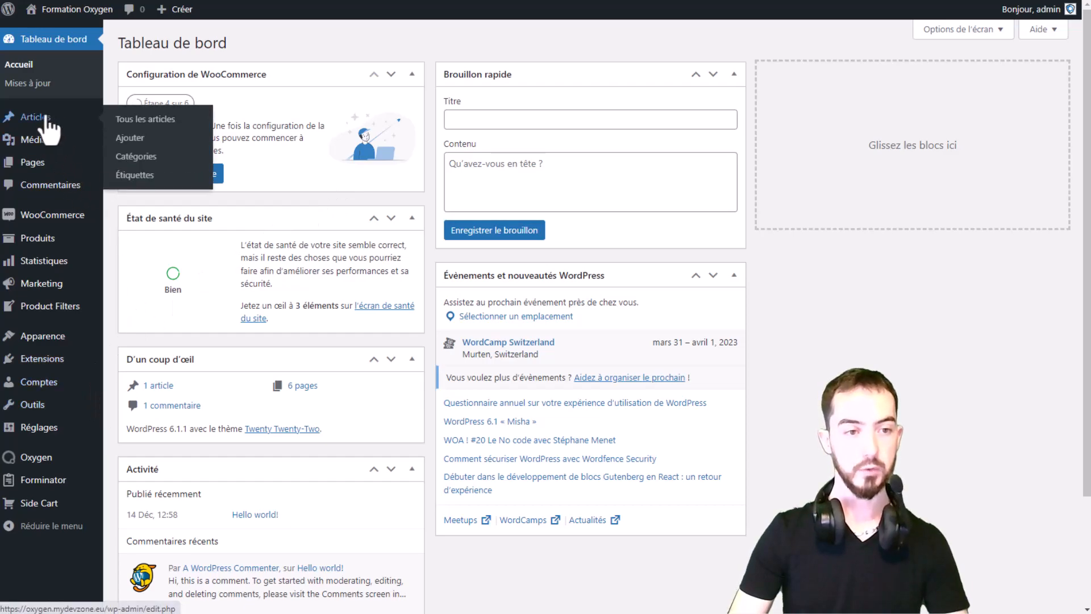
left_click(42, 117)
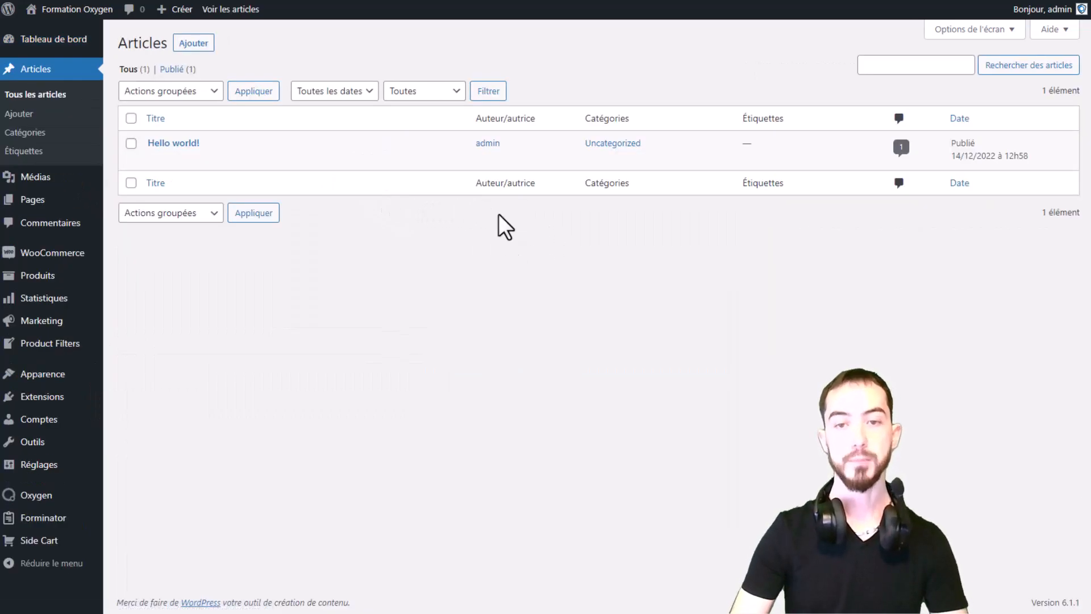
mouse_move(524, 145)
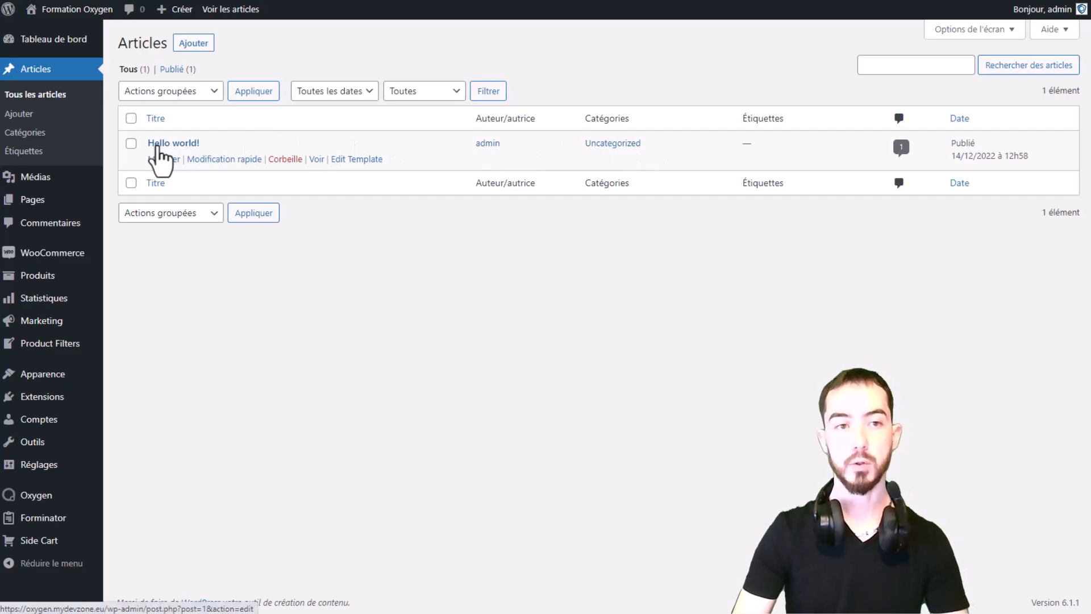
left_click(158, 146)
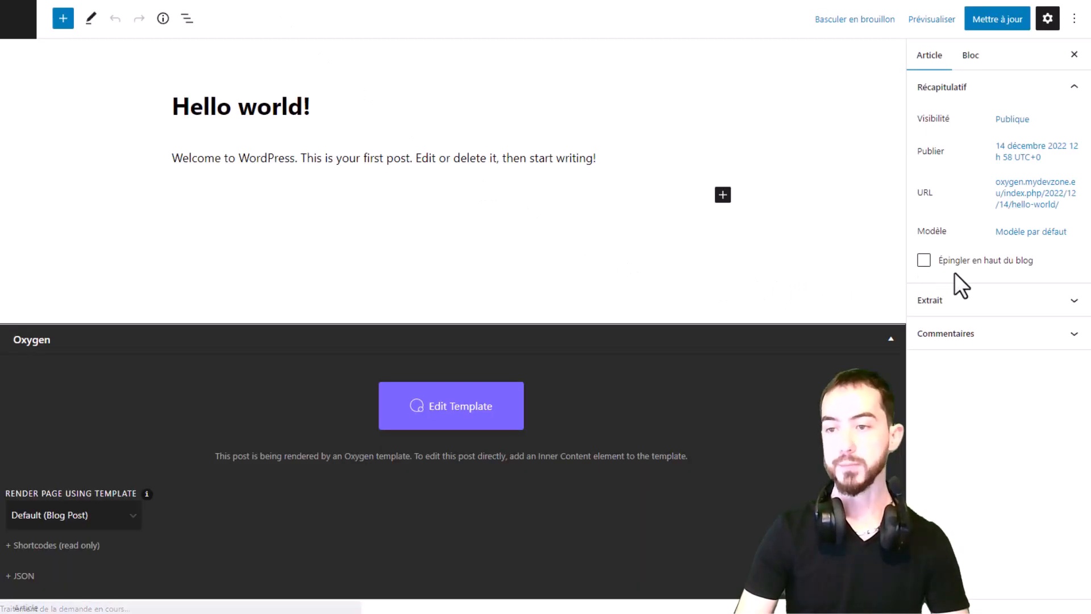
Step: View the published "Hello world!" article through its permalink and examine its header, body text, comments and comment form
left_click(1030, 196)
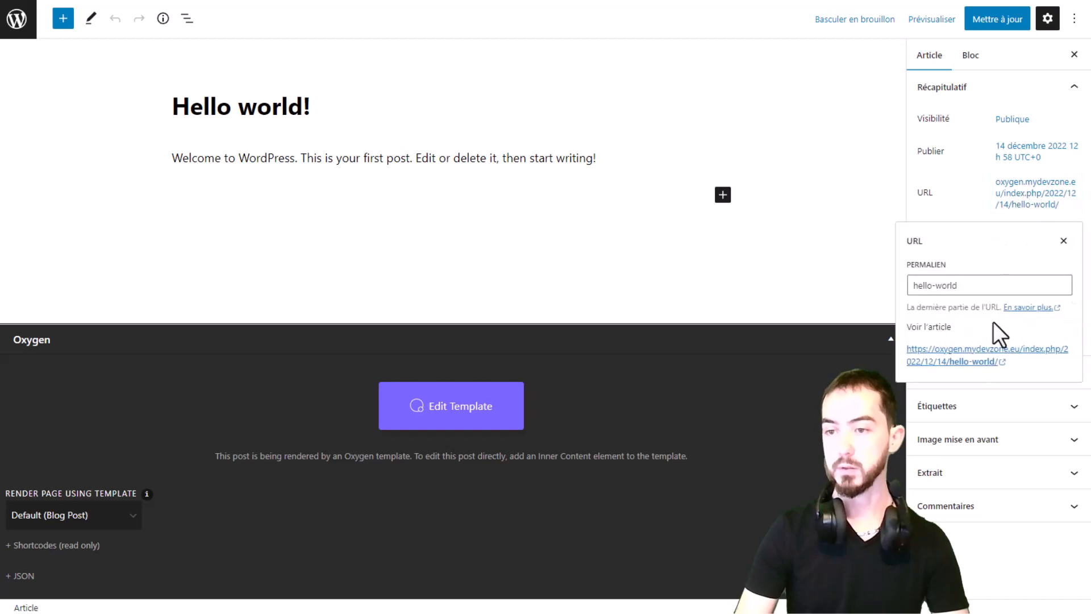
left_click(1007, 350)
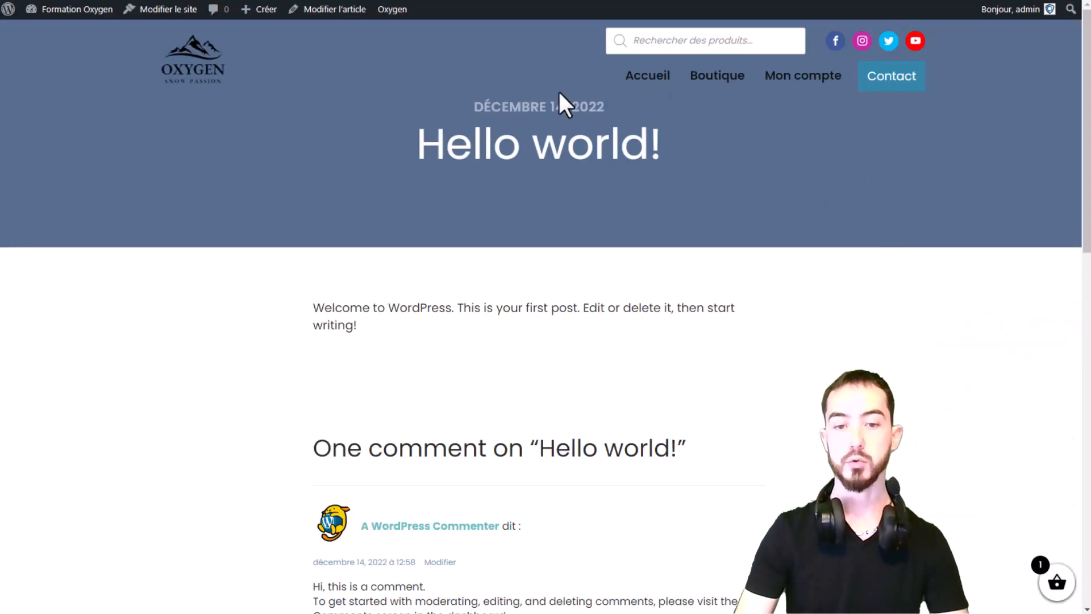
scroll(540, 259, "down", 5)
scroll(543, 239, "up", 5)
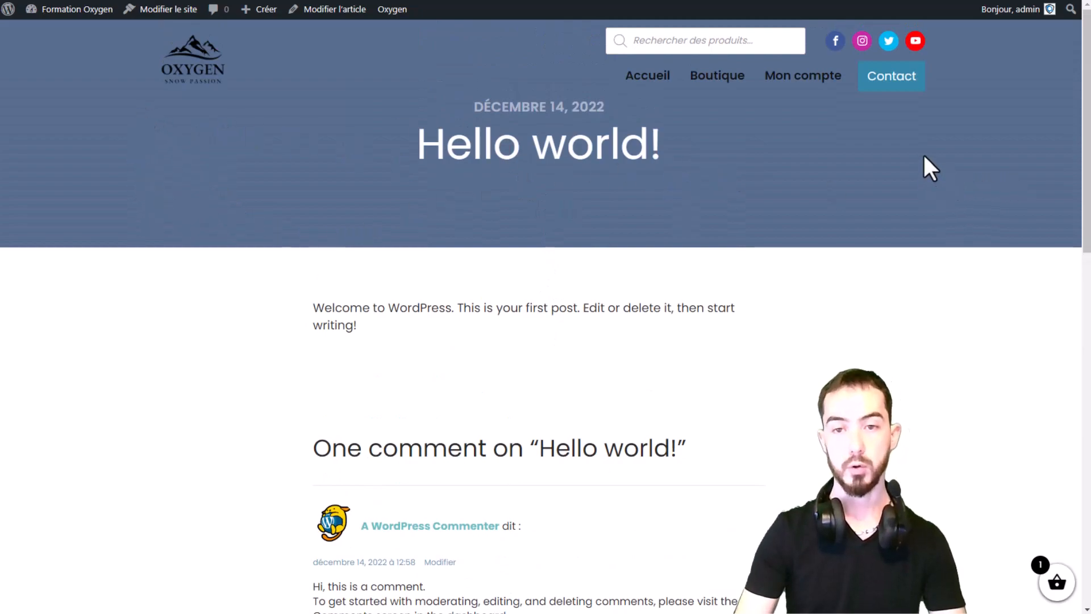
scroll(796, 142, "down", 6)
scroll(425, 258, "up", 4)
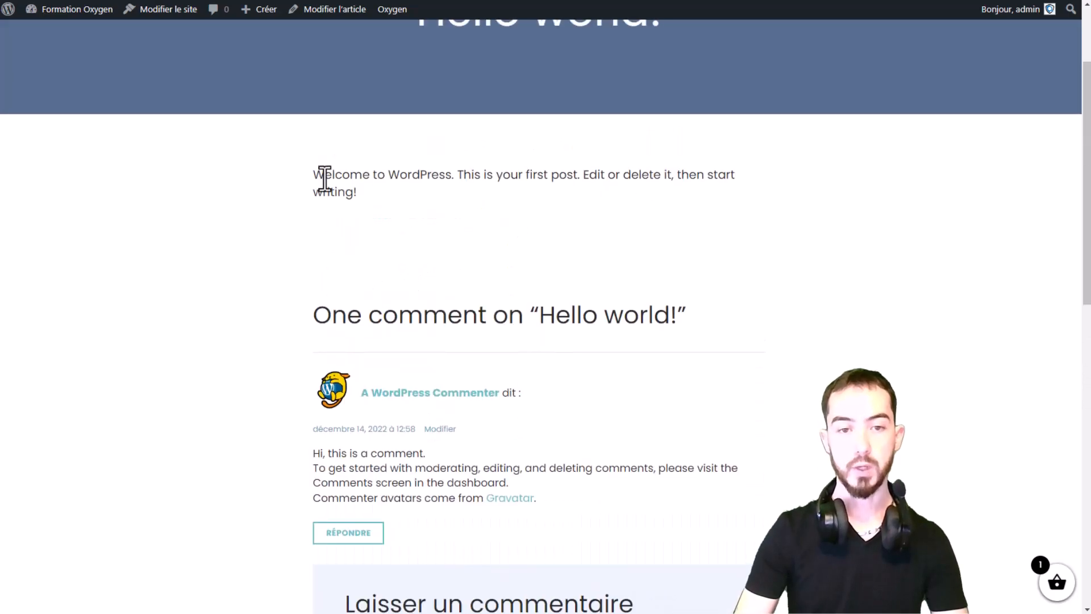
left_click_drag(313, 170, 393, 196)
left_click(495, 204)
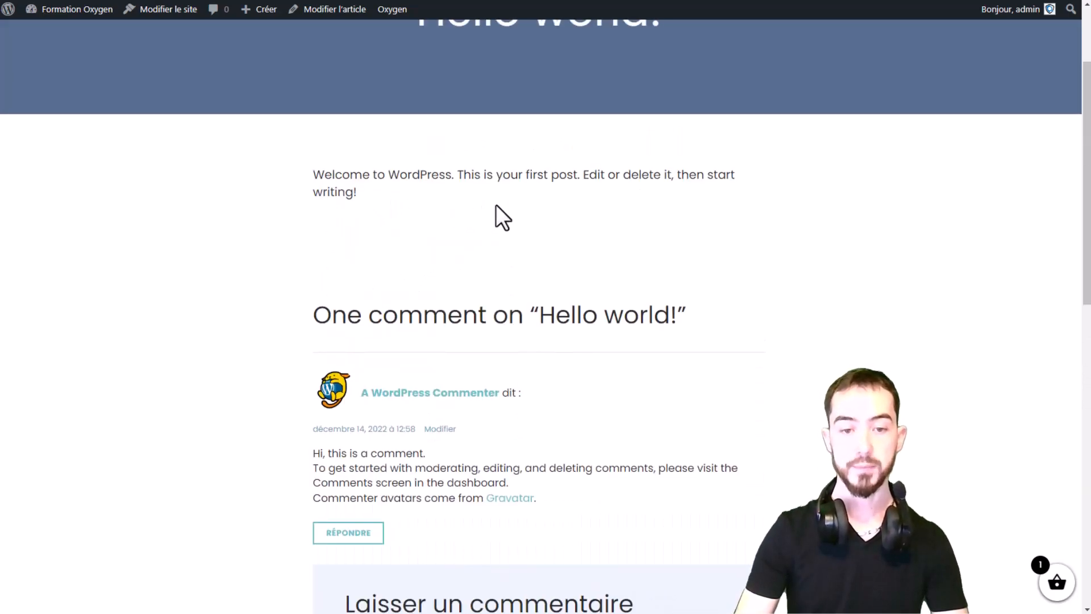
scroll(512, 211, "down", 2)
scroll(324, 182, "down", 2)
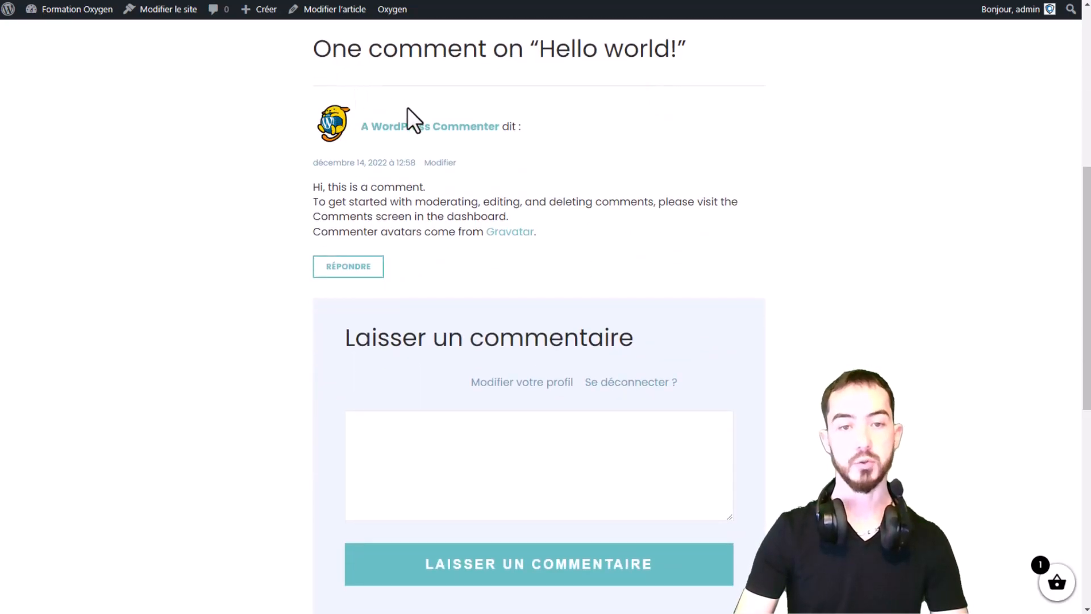
scroll(888, 358, "down", 5)
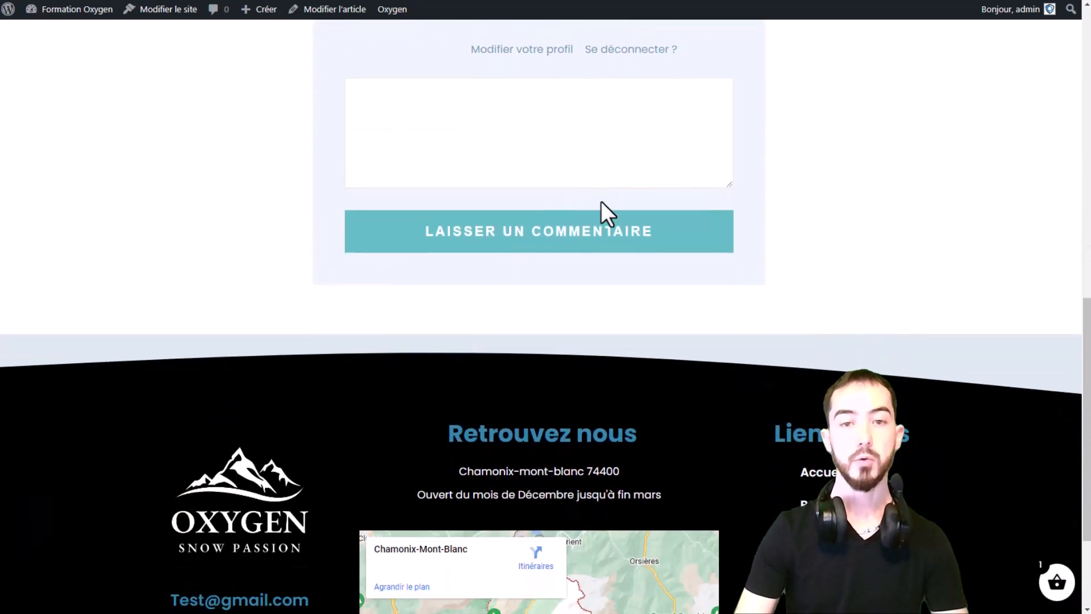
scroll(600, 193, "up", 11)
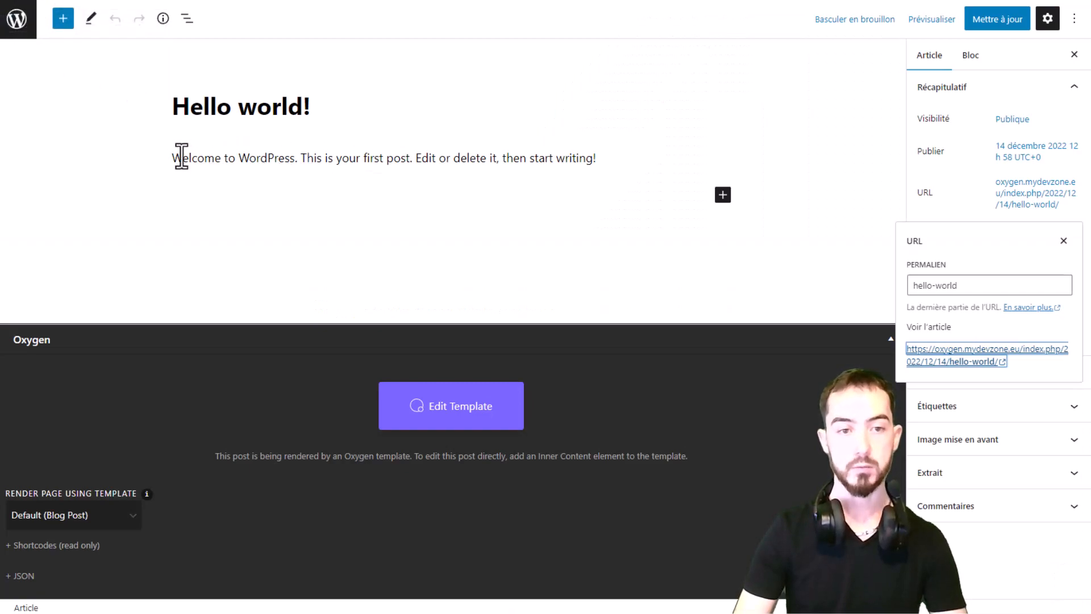
Step: Copy the "What is Lorem Ipsum?" paragraph from the Lorem Ipsum website as replacement text for the article
left_click_drag(178, 157, 623, 149)
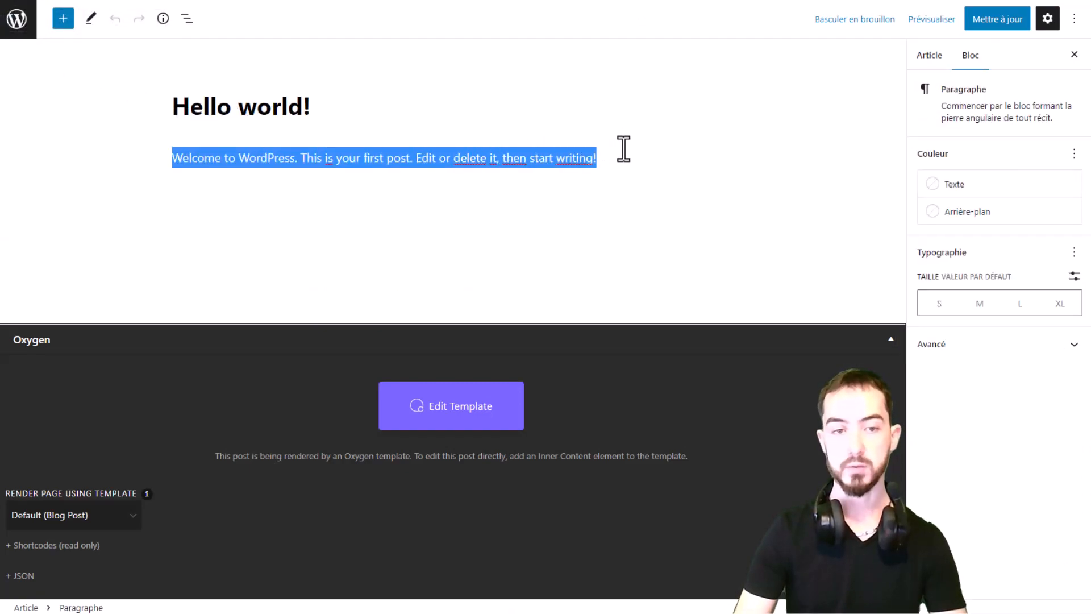
left_click(454, 158)
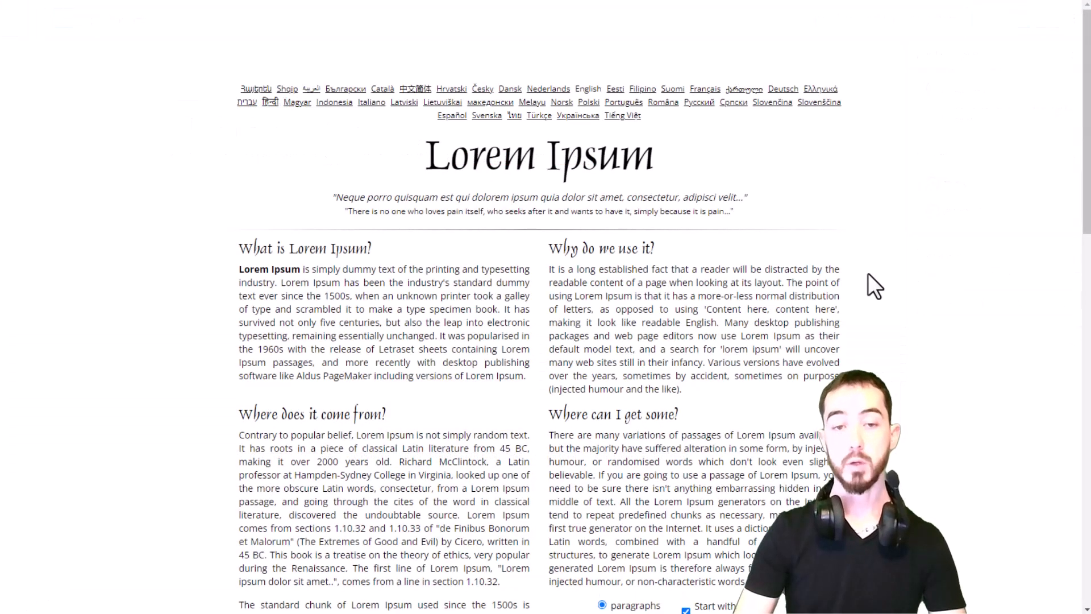
scroll(295, 261, "down", 1)
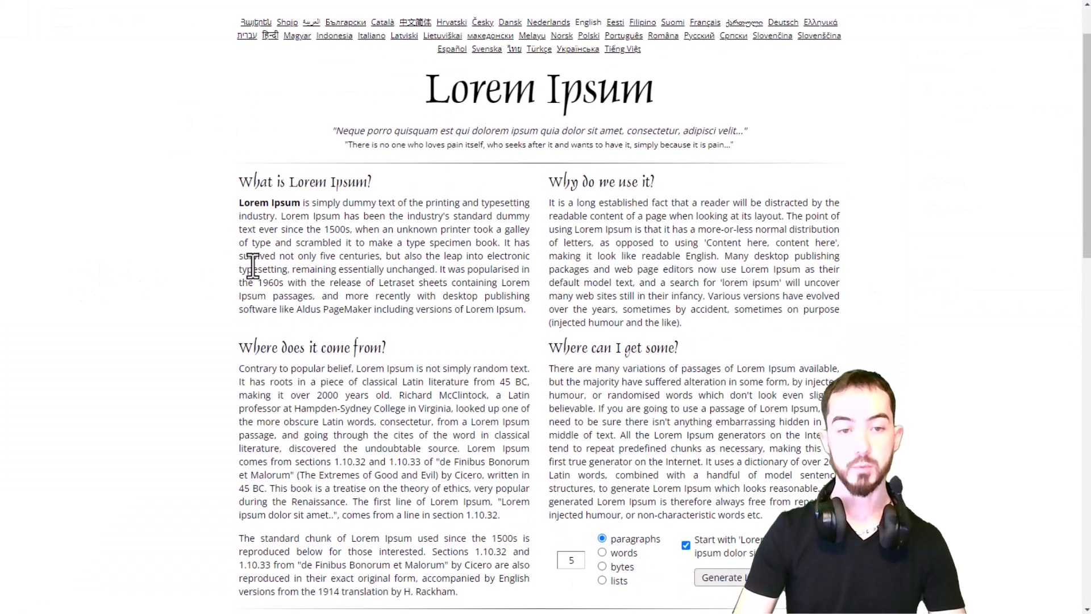
left_click_drag(227, 209, 494, 286)
left_click(494, 285)
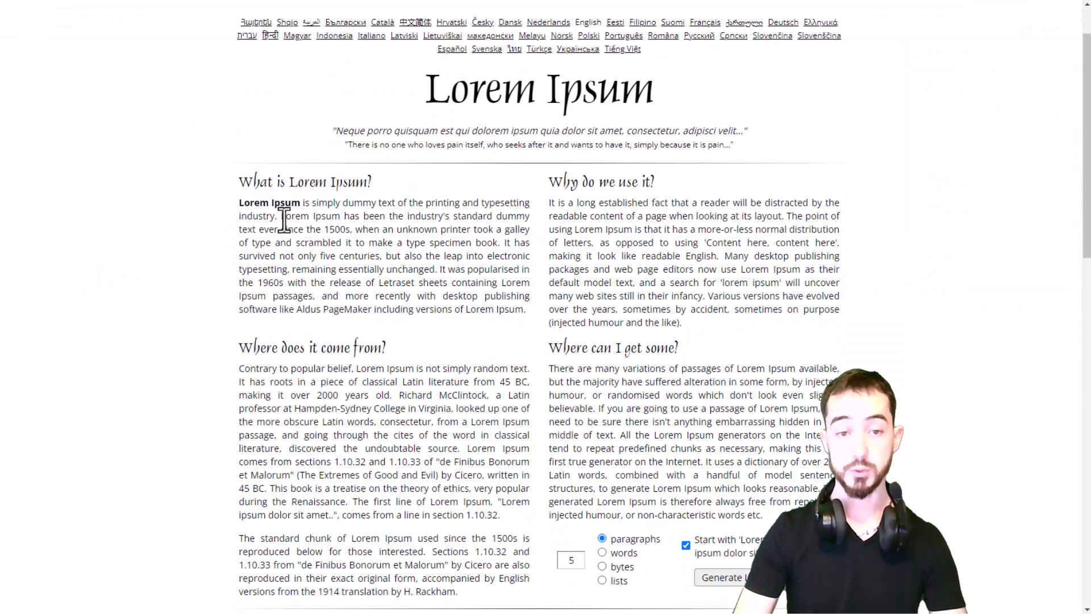
left_click_drag(236, 206, 524, 309)
key("ctrl+c")
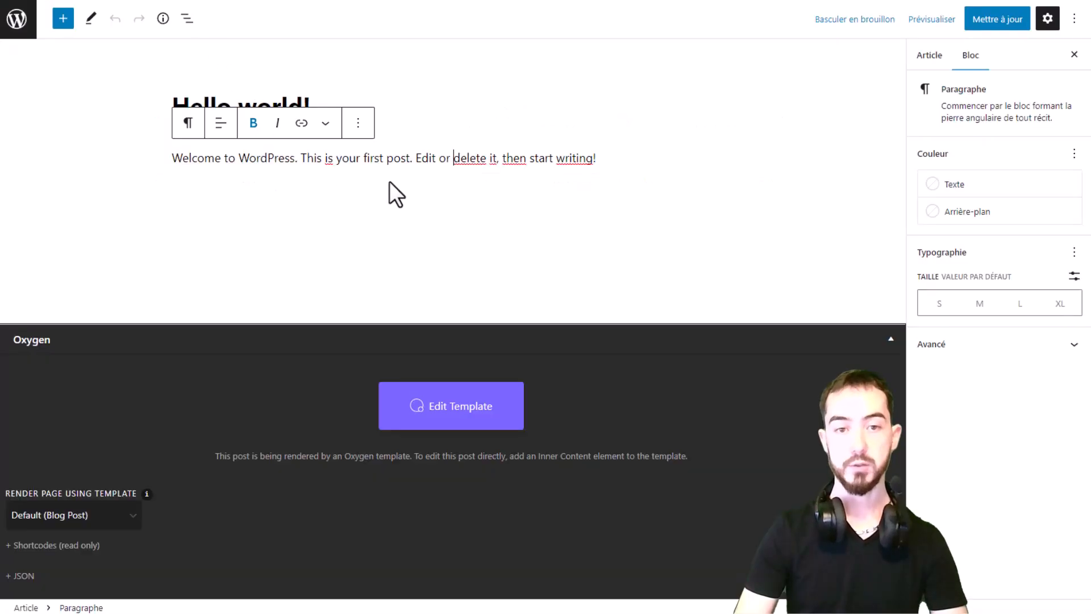
Step: Replace the "Hello world!" article's paragraph with the copied Lorem Ipsum text and update the article
key("ctrl+a")
key("ctrl+v")
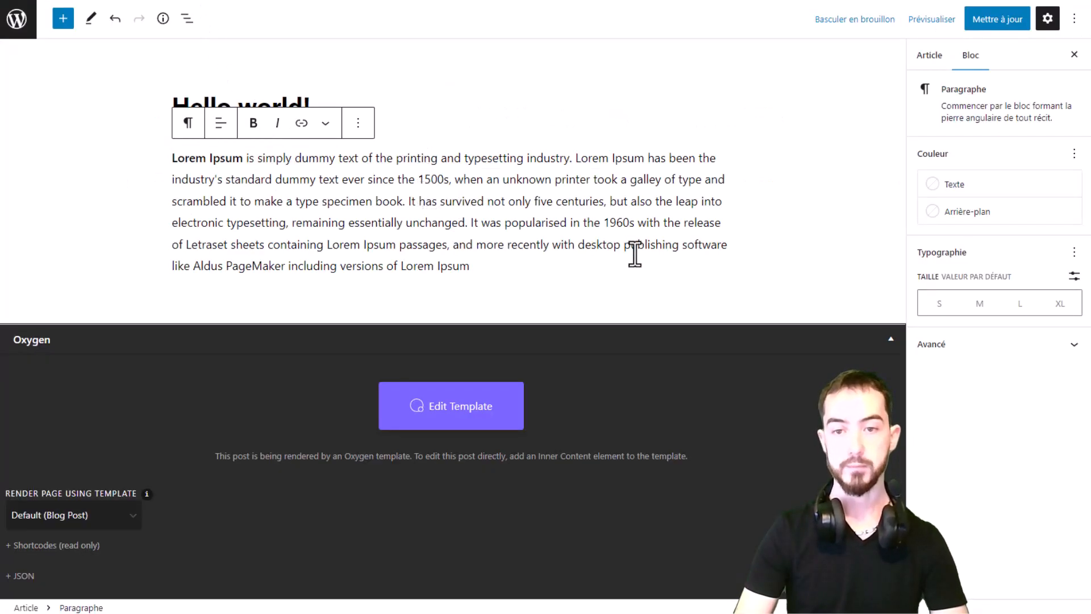
left_click(981, 25)
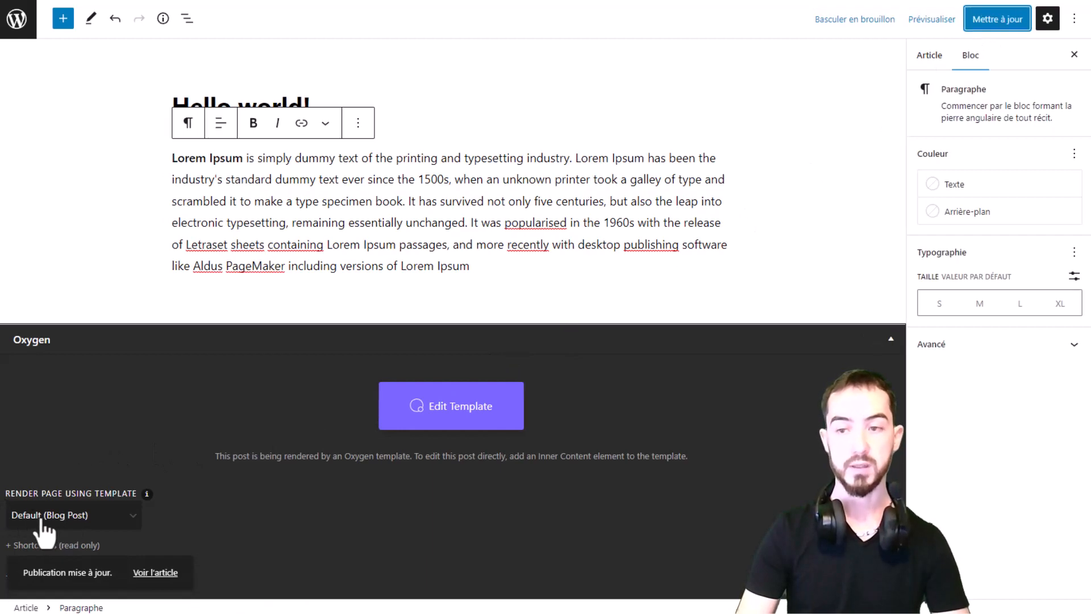
Step: Set the snowy mountain landscape from the media library as the article's featured image and update the article
left_click(930, 57)
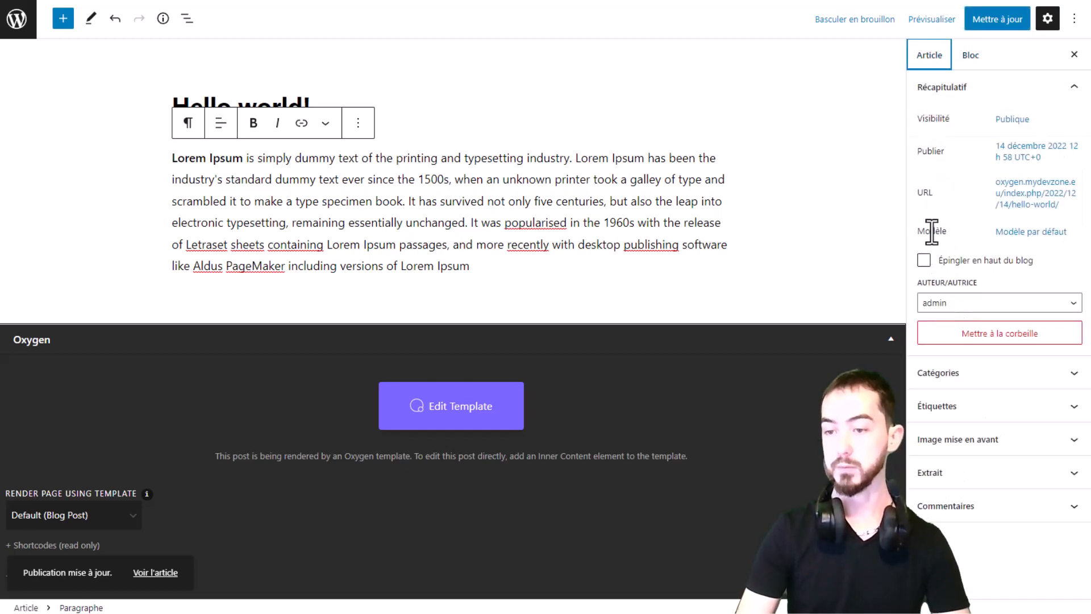
left_click(1016, 443)
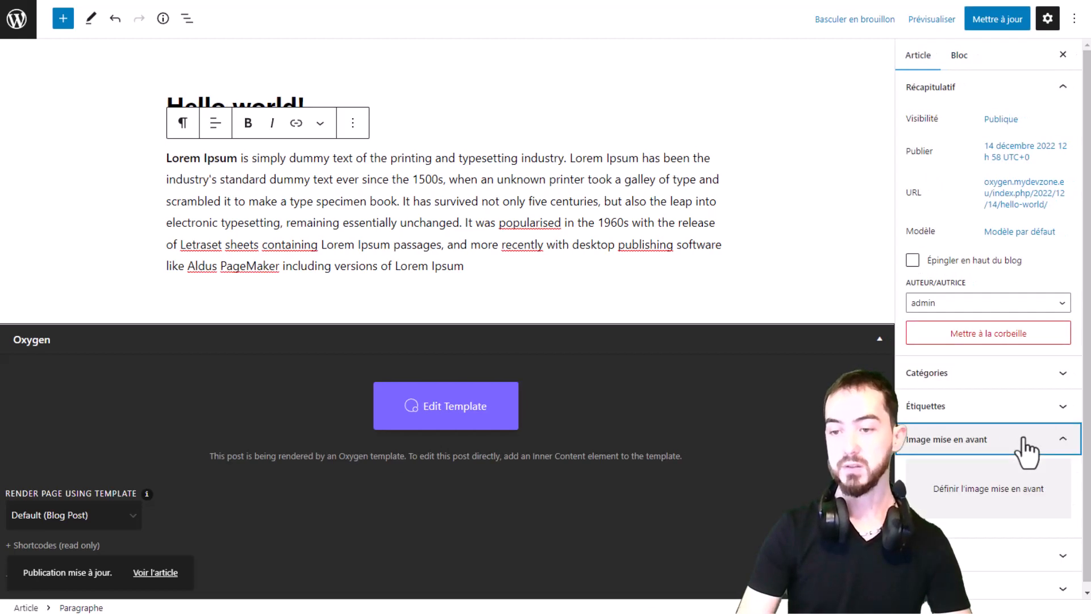
left_click(976, 483)
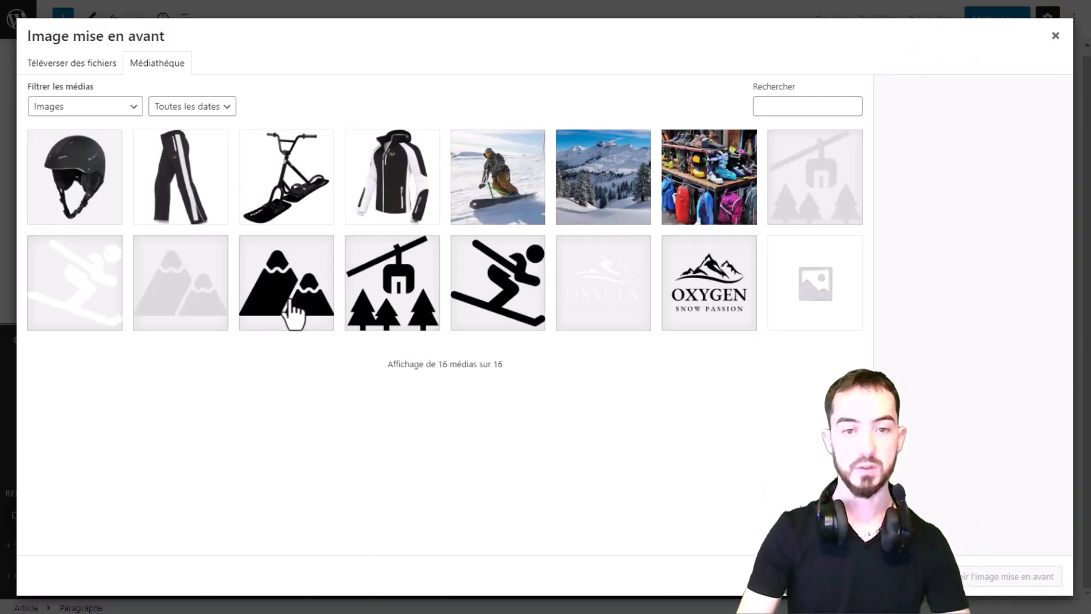
left_click(596, 191)
left_click(1055, 585)
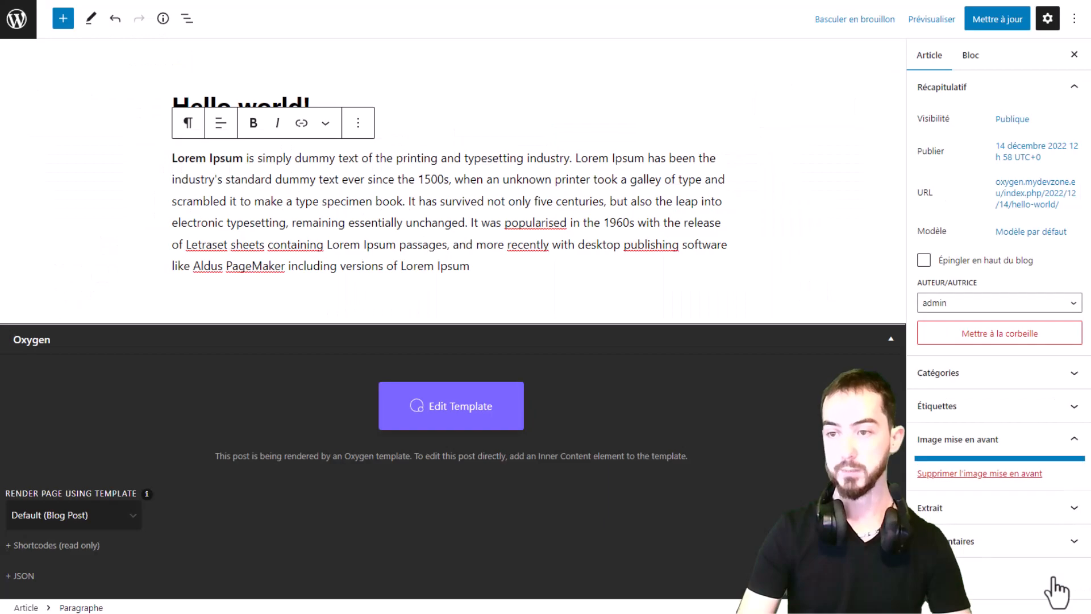
left_click(995, 24)
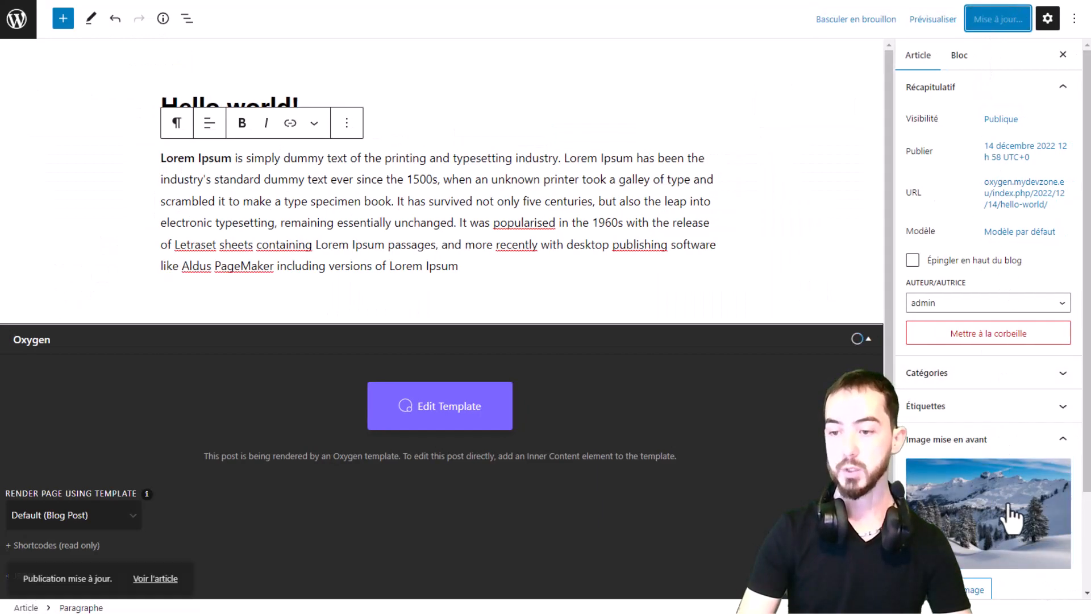
scroll(1006, 500, "down", 2)
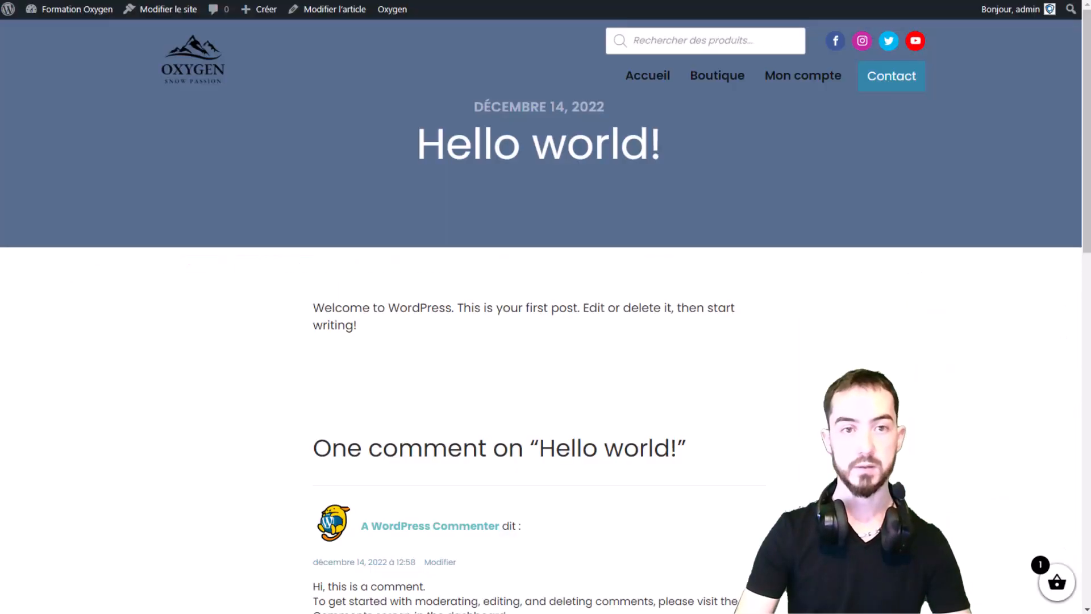
Step: Reload the published "Hello world!" article and check its header image and body text
key("F5")
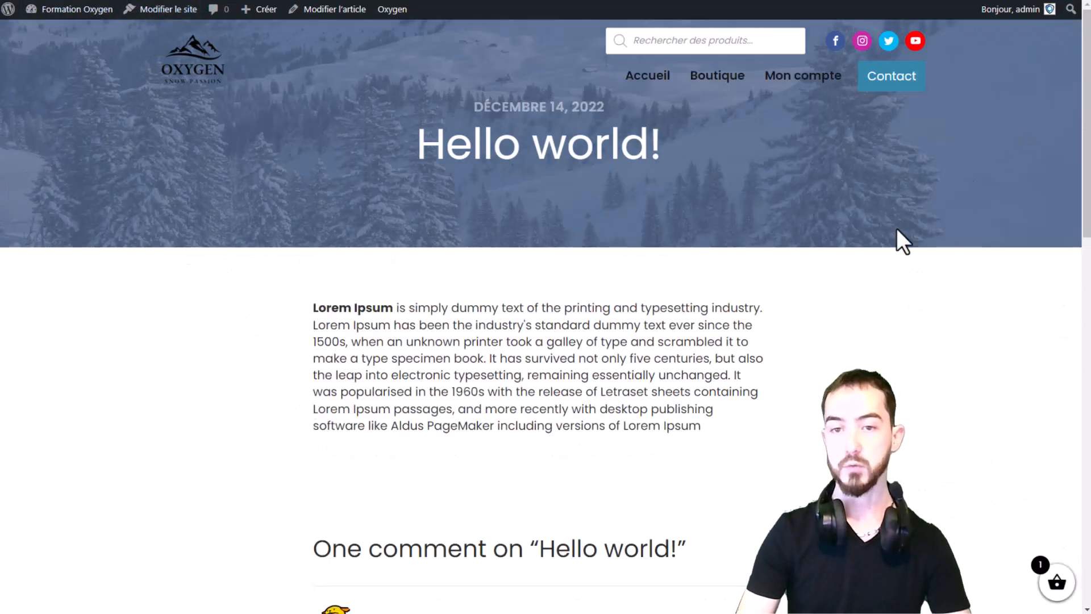
left_click_drag(380, 324, 486, 458)
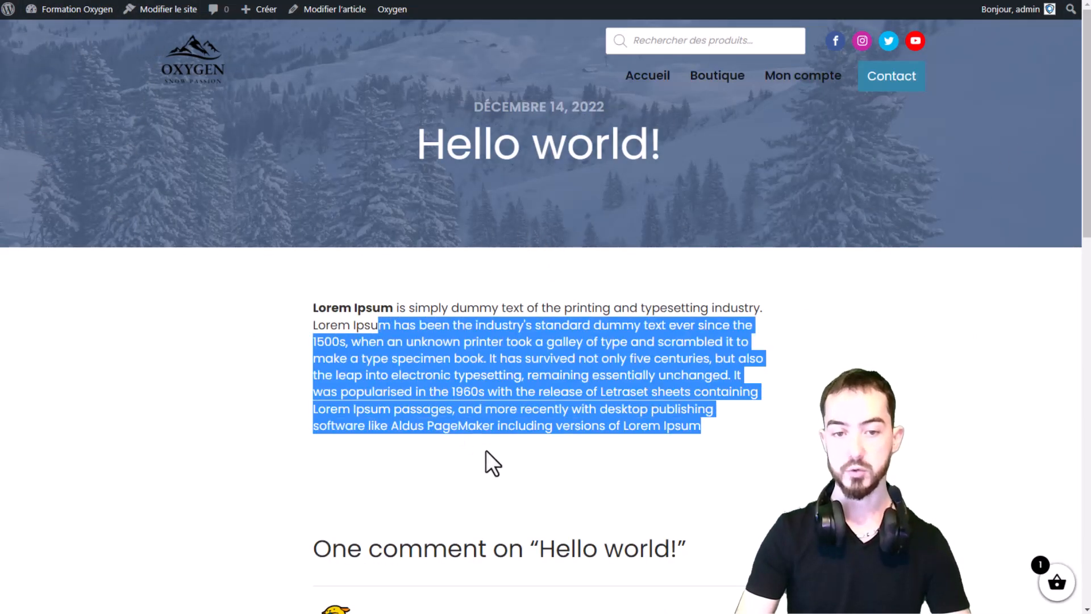
left_click(420, 324)
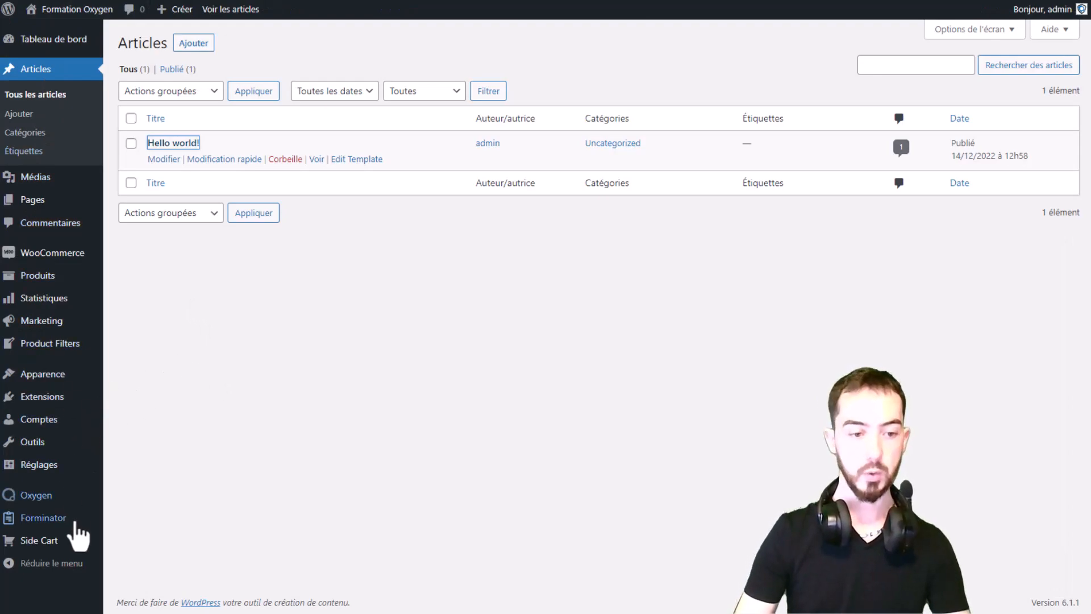
Step: Open the "Blog Post" template's settings from the list of Oxygen templates
mouse_move(36, 495)
left_click(164, 511)
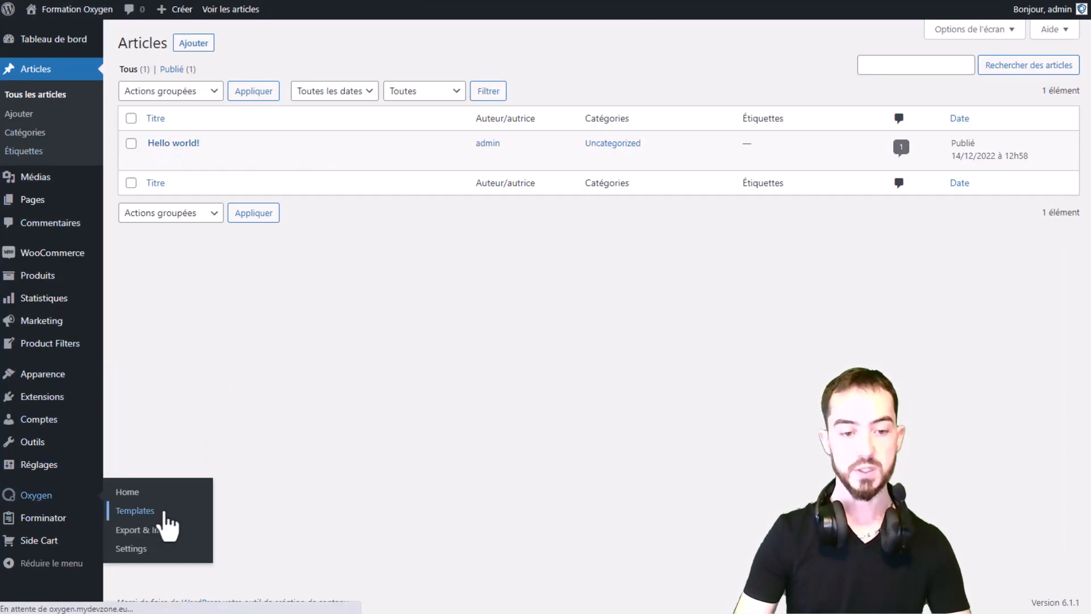
scroll(665, 244, "down", 1)
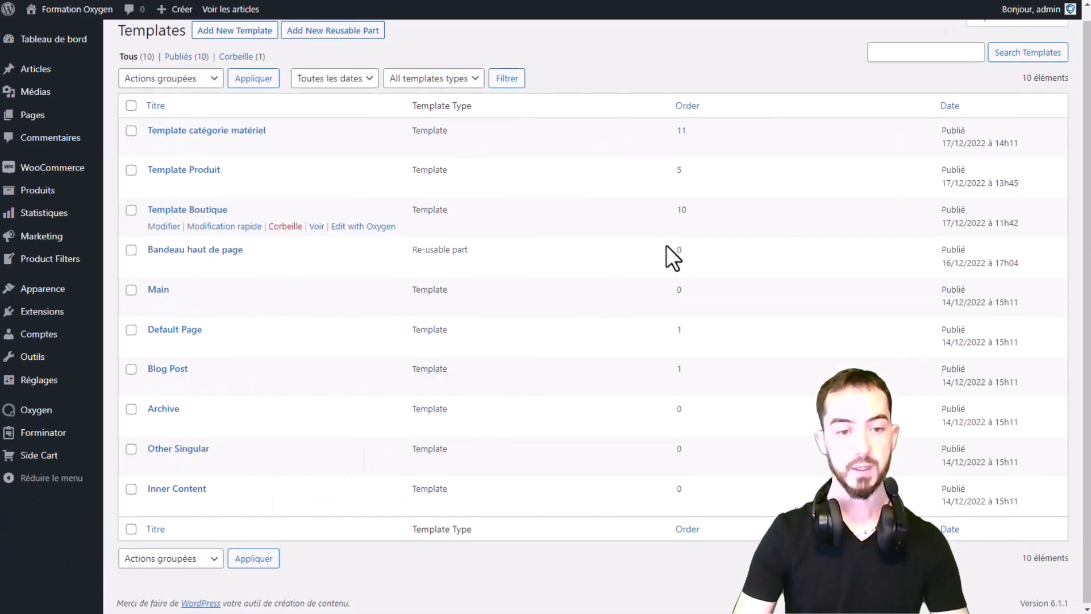
left_click(170, 369)
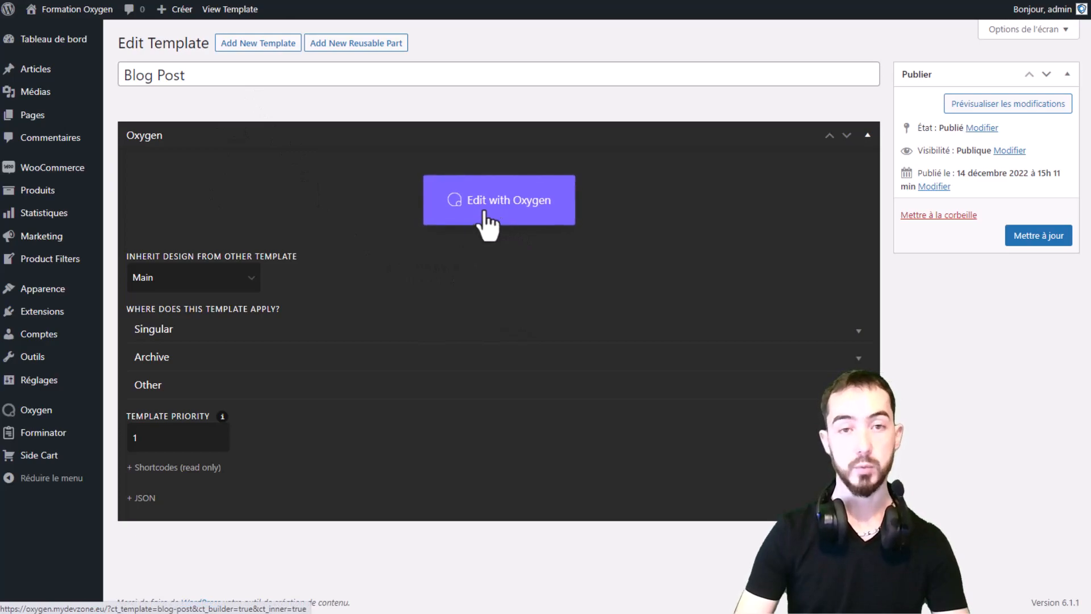
Step: Review where the Blog Post template applies by examining its Singular, Archive and Other conditions
left_click(309, 333)
scroll(196, 309, "down", 1)
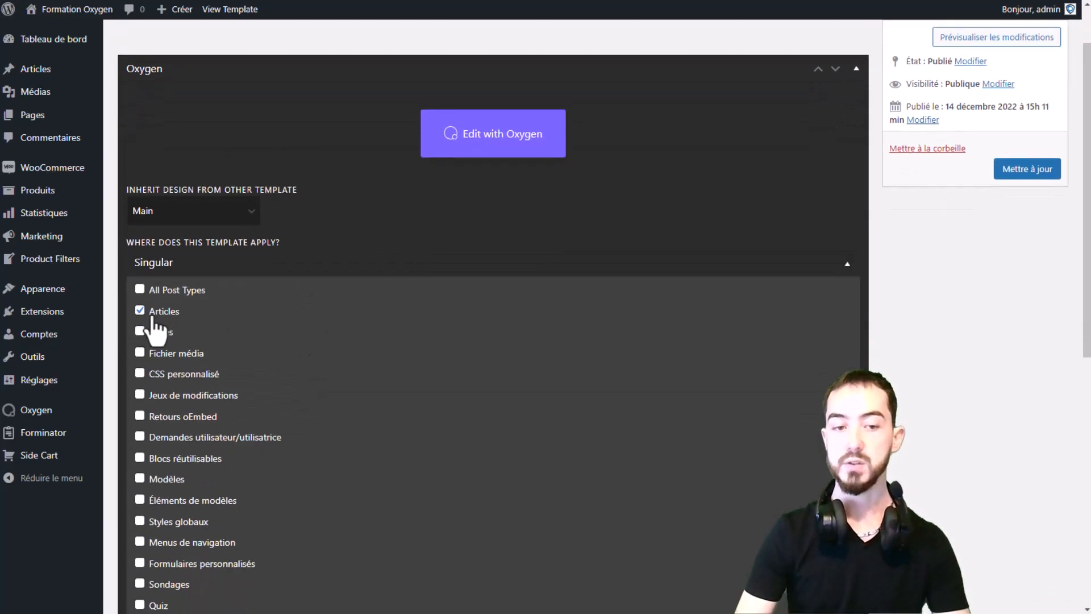
scroll(153, 329, "down", 5)
scroll(349, 504, "down", 2)
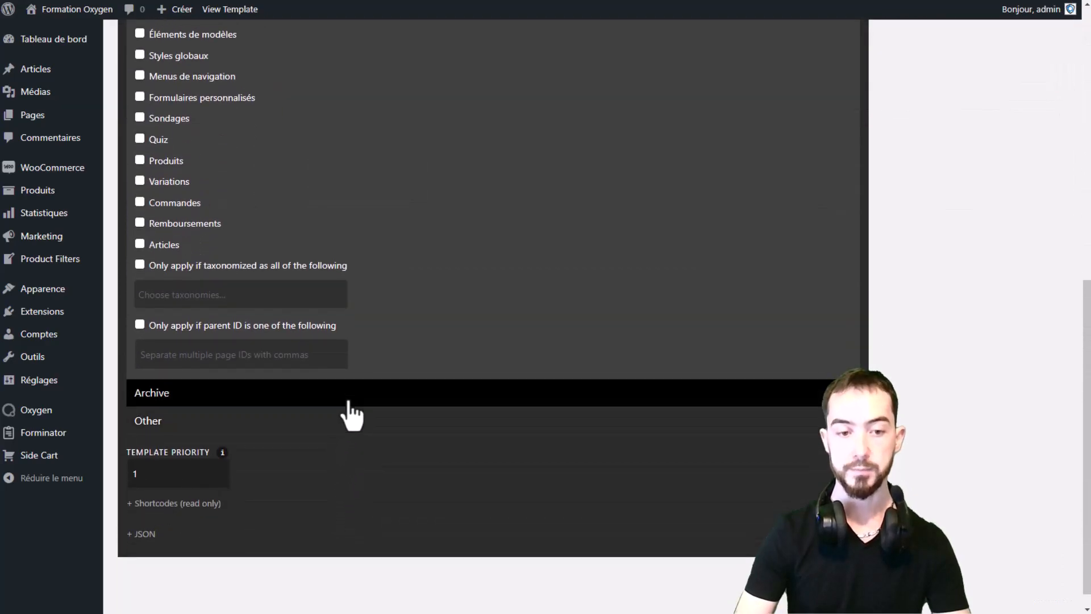
left_click(349, 393)
left_click(345, 402)
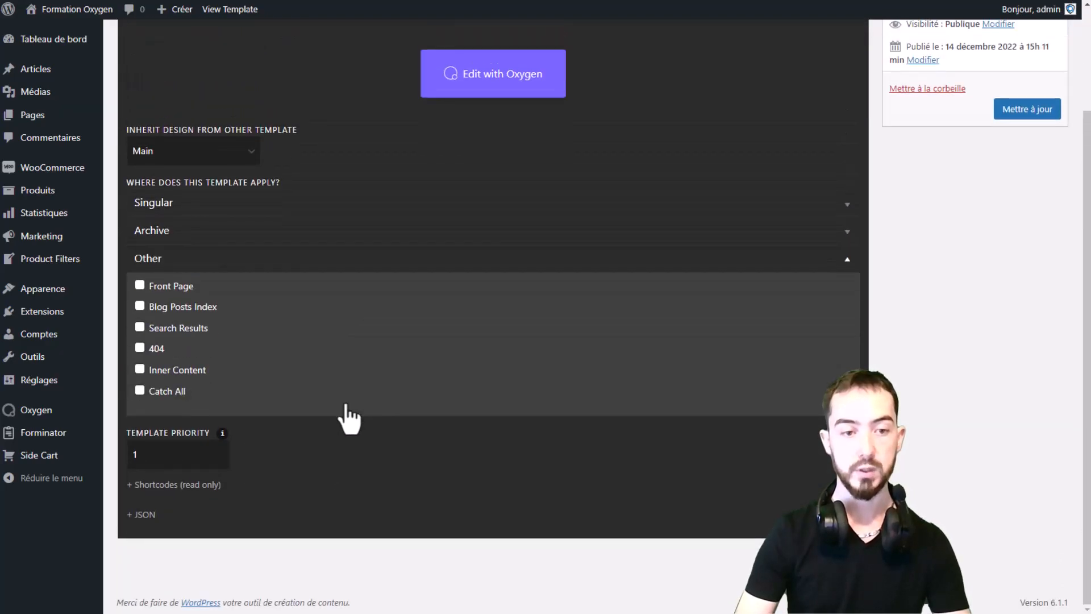
left_click(353, 259)
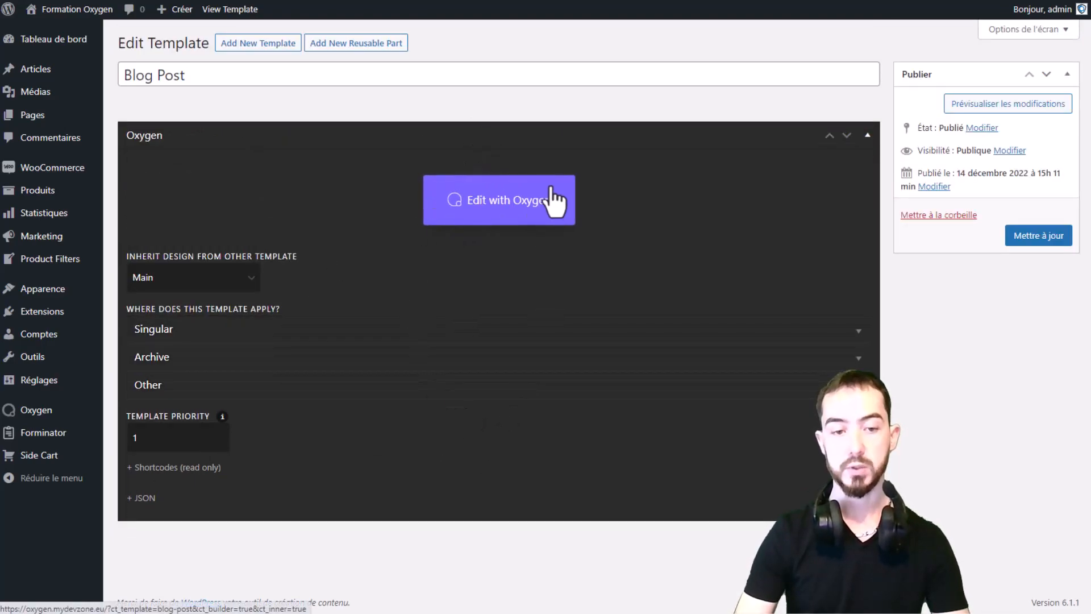
Step: Create a new Oxygen template titled "Template Article" that inherits its design from the Main template
left_click(266, 45)
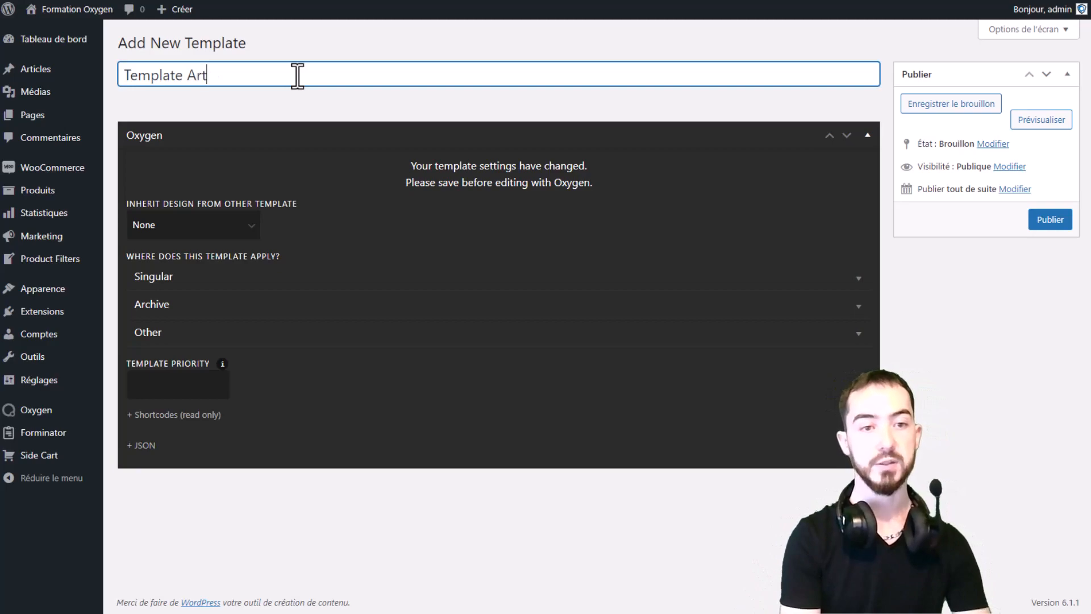
left_click(238, 230)
left_click(188, 285)
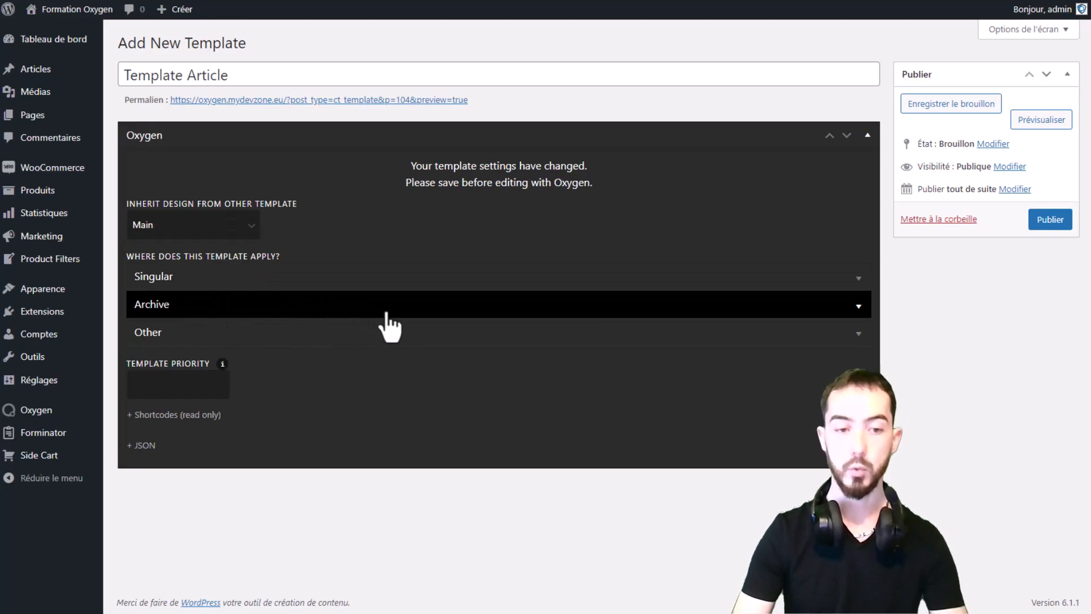
Step: Configure the template's Singular condition, set the template priority to 2, and publish the template
left_click(379, 286)
left_click(150, 324)
left_click(373, 279)
left_click(165, 385)
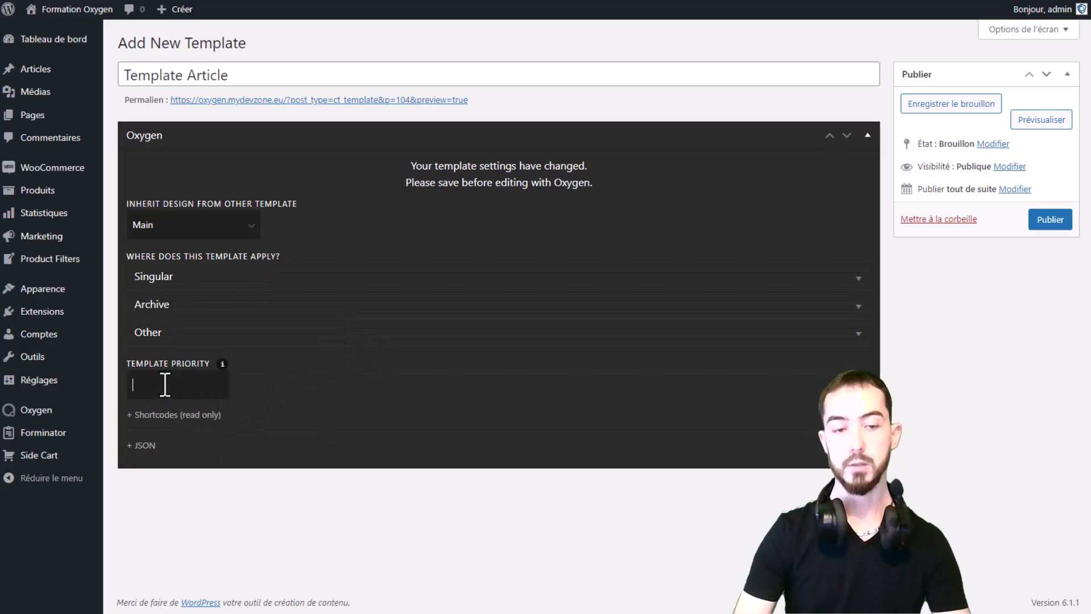
type("2")
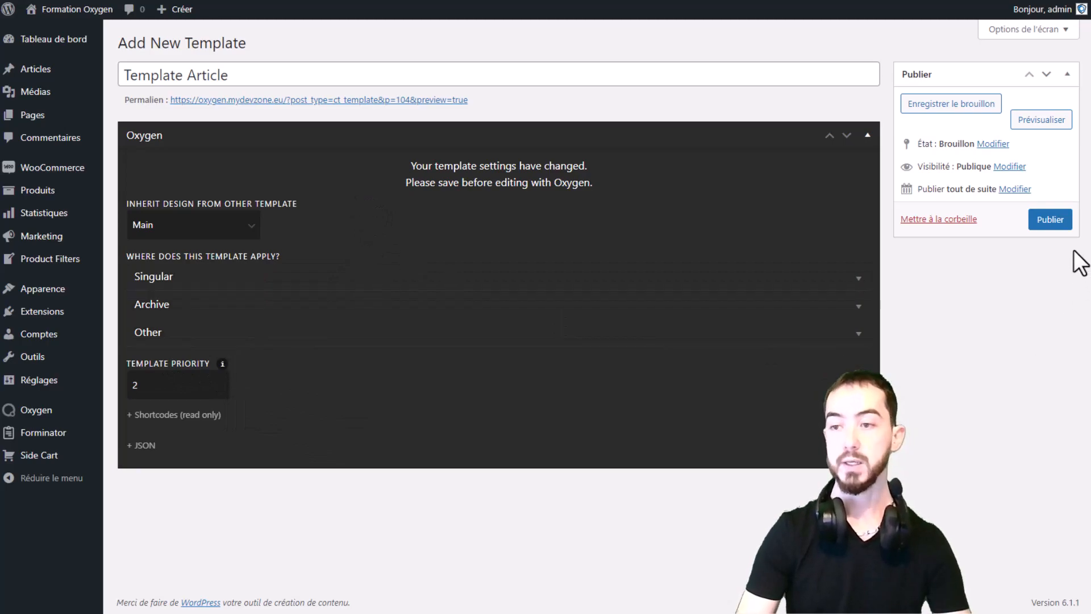
left_click(1051, 222)
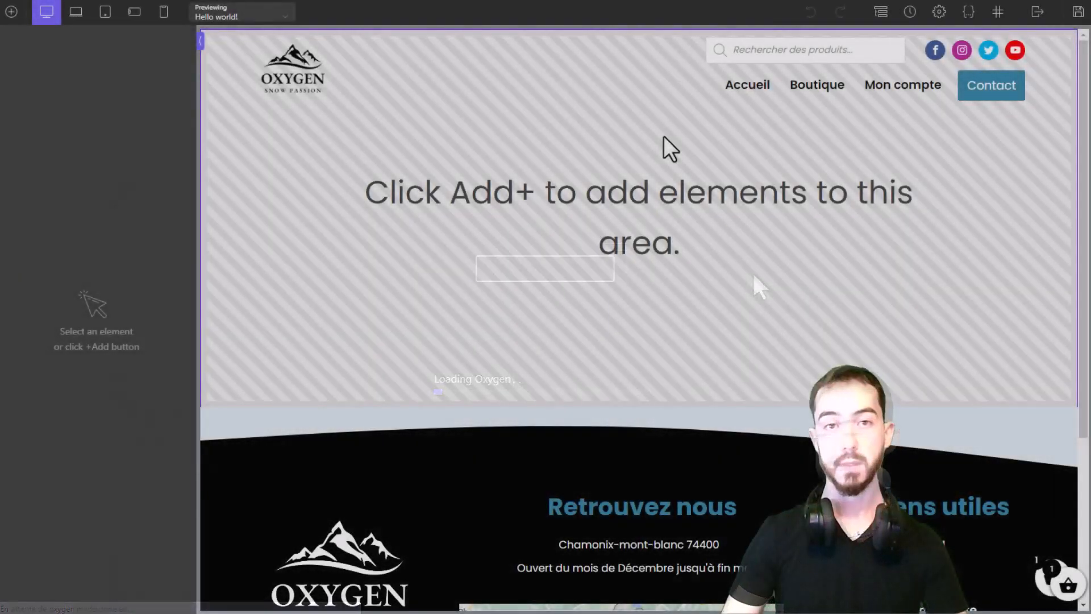
Step: Show the template's structure and insert the reusable snowy mountain banner section into the empty inner content
left_click(880, 13)
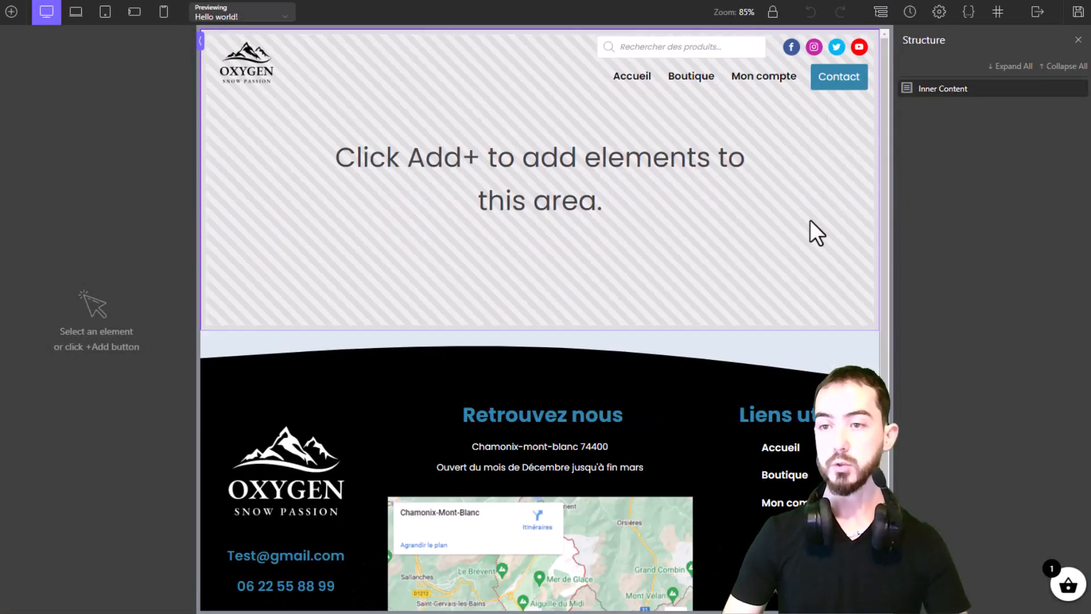
left_click(12, 11)
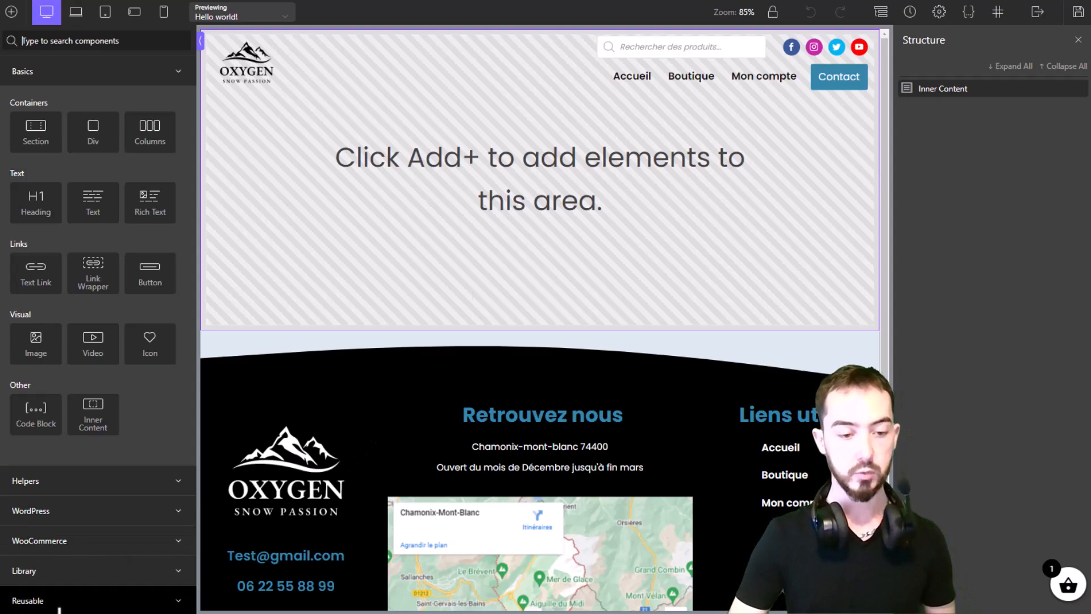
left_click(34, 600)
left_click(35, 324)
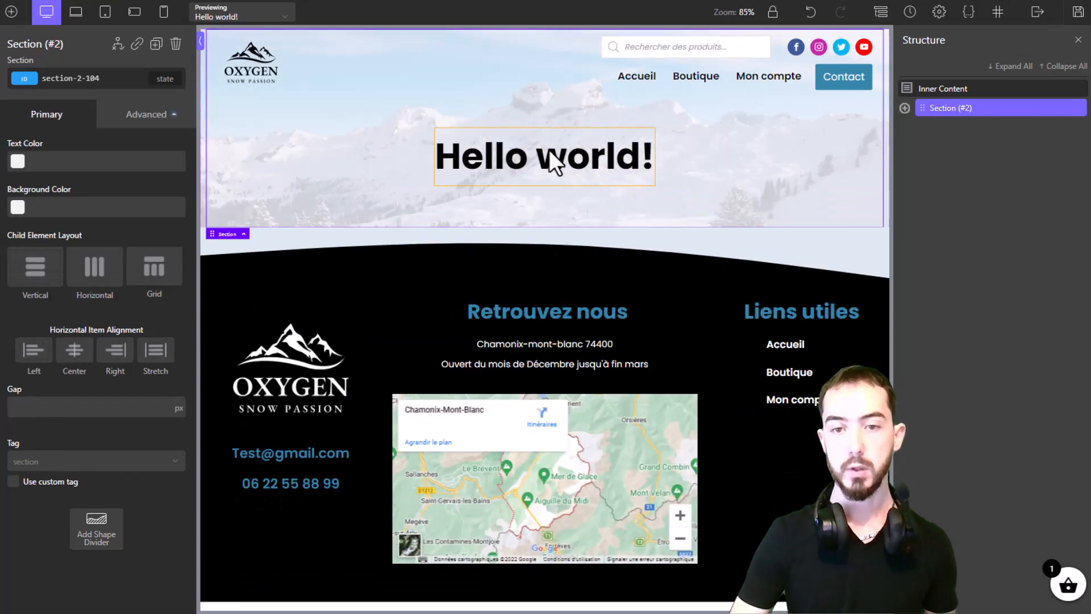
Step: Replace the banner heading's dynamic post title with the static text "Article", removing its dynamic data span
double_click(548, 153)
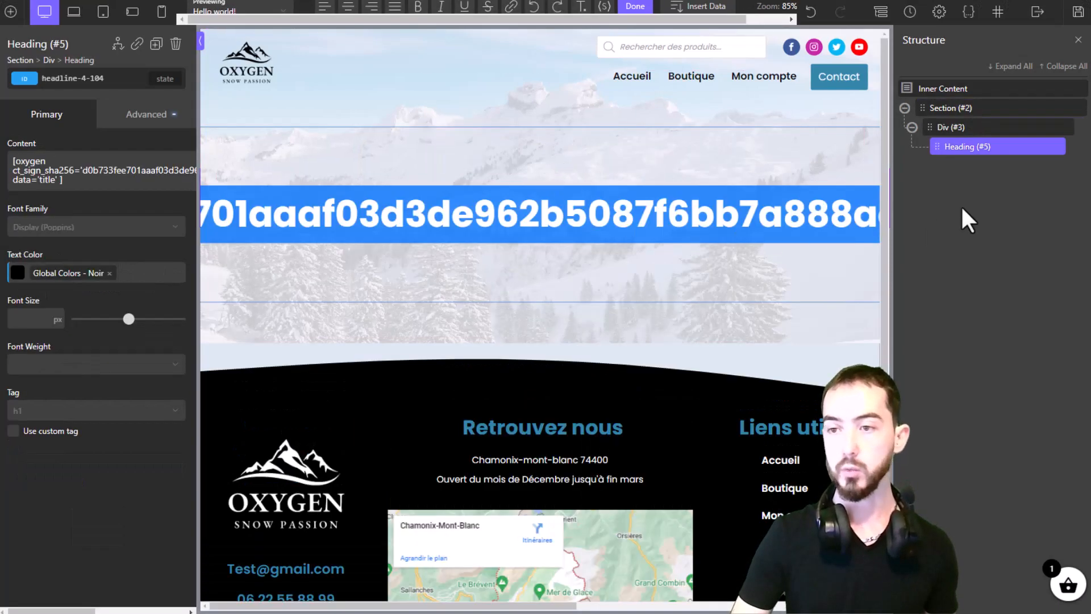
left_click(991, 149)
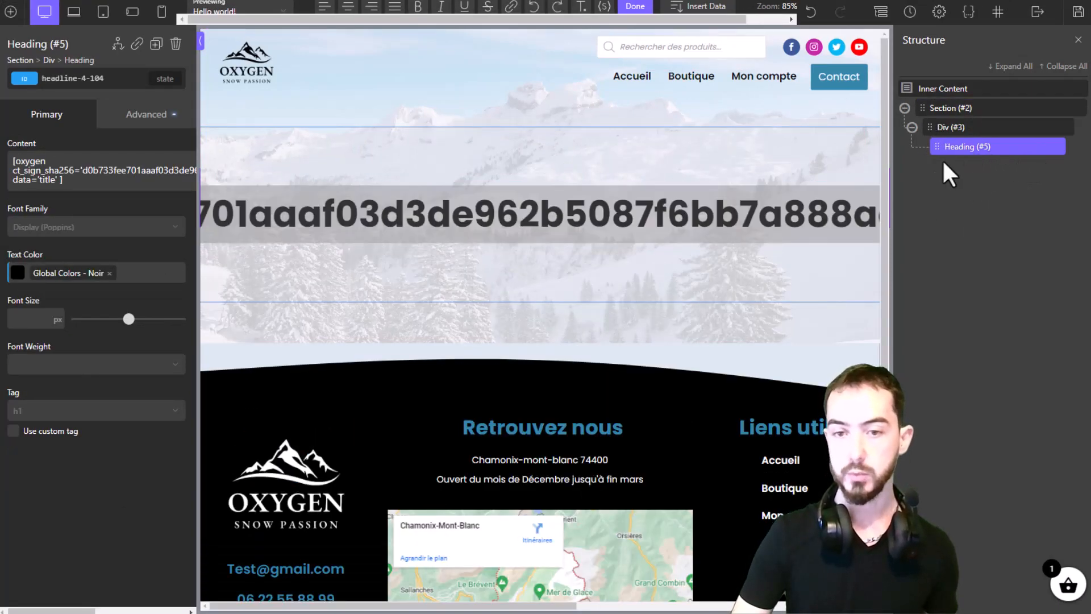
left_click(121, 185)
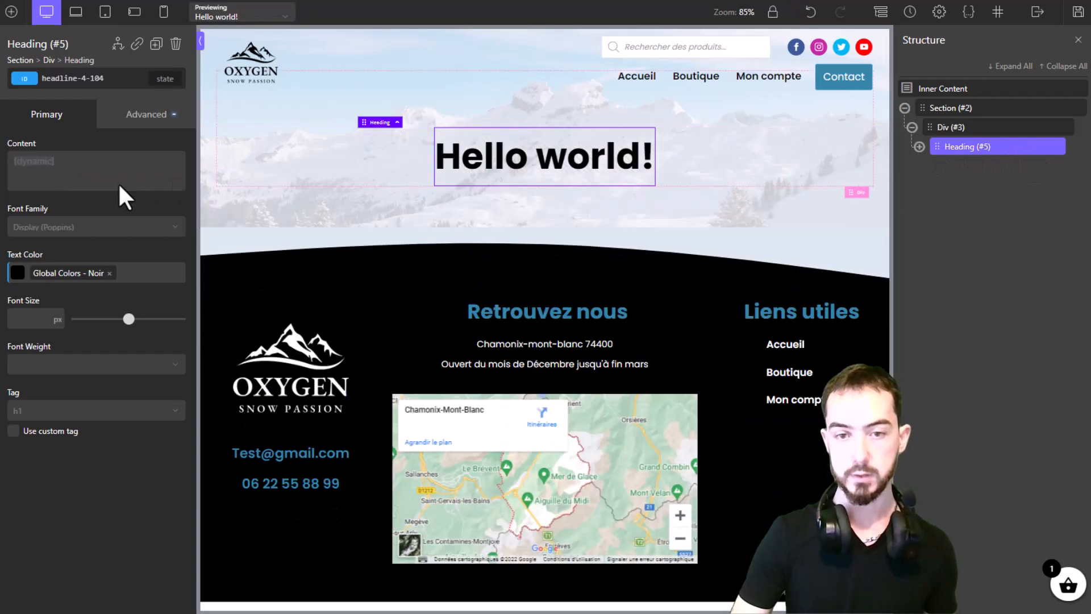
left_click(1011, 166)
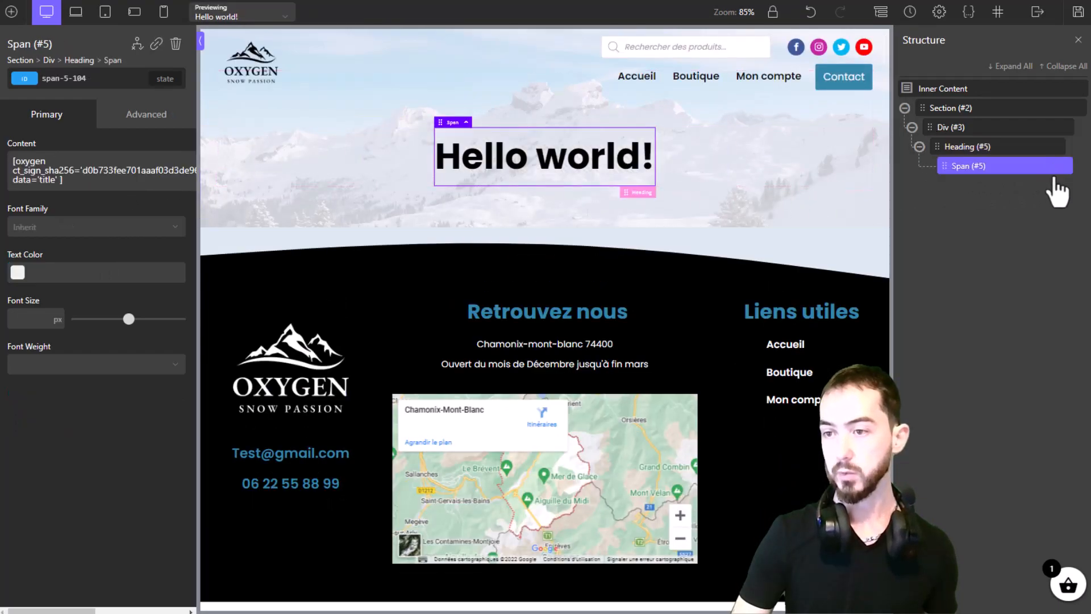
left_click(1058, 165)
left_click(25, 162)
type("Article")
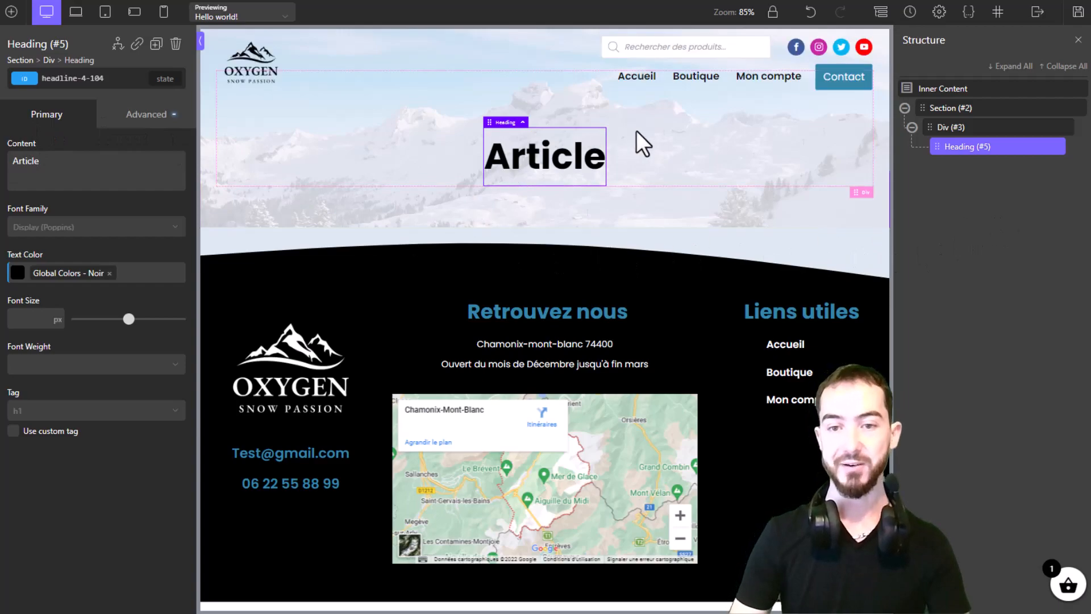
Step: Add a new section below the banner and set its background to the global color "Bleu très clair"
left_click(1014, 215)
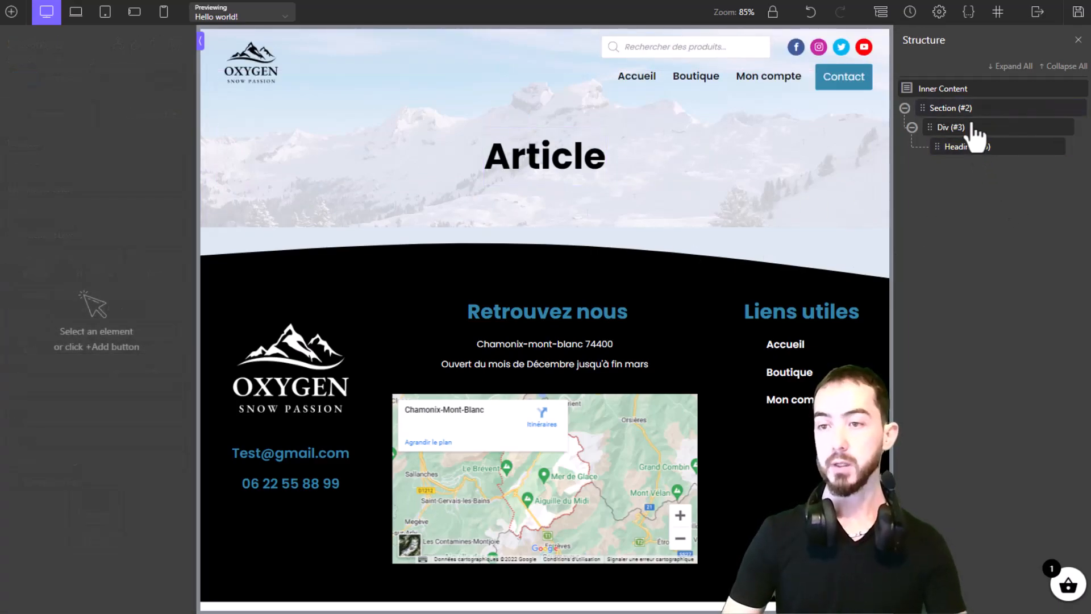
left_click(941, 113)
left_click(11, 11)
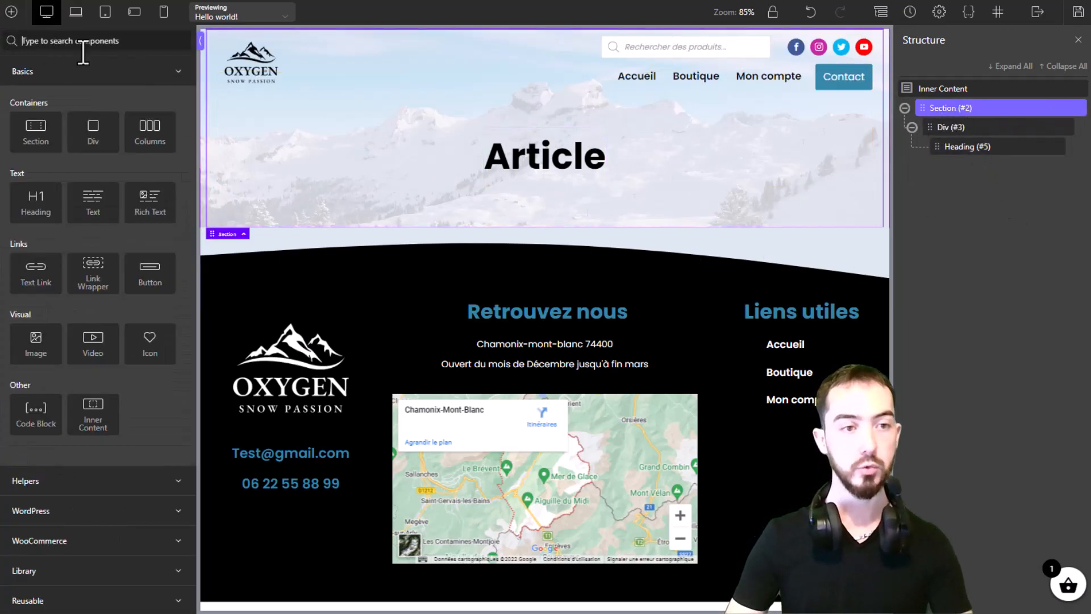
type("se")
left_click(36, 76)
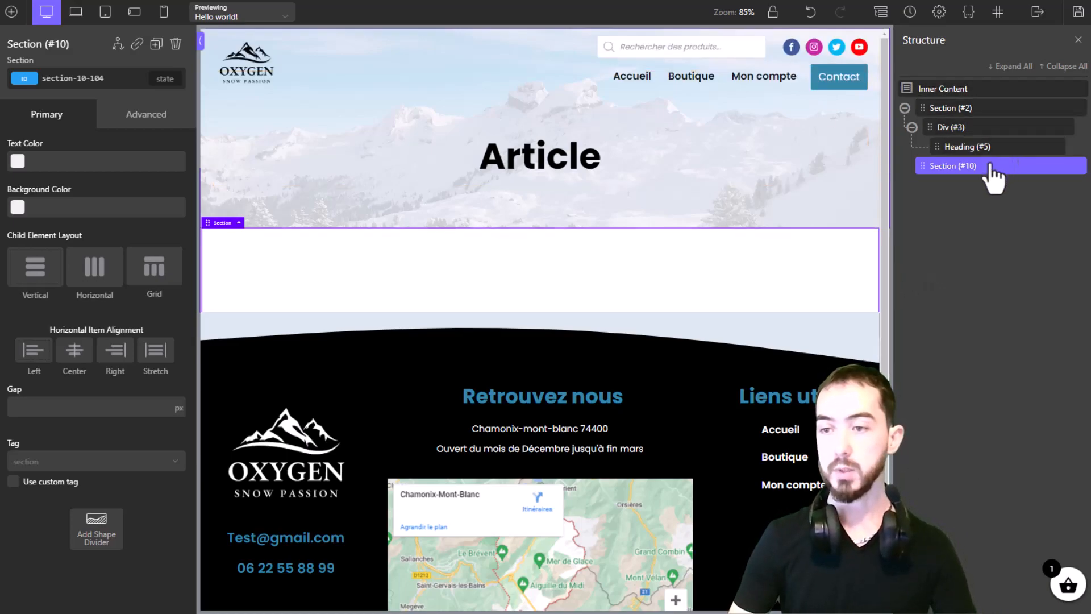
left_click(17, 207)
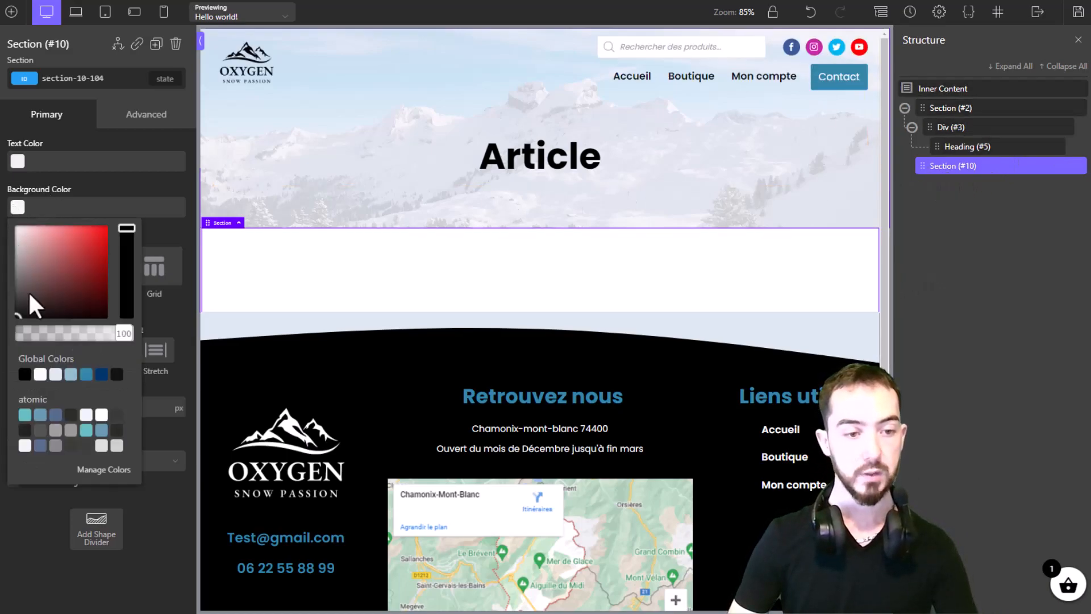
left_click(55, 375)
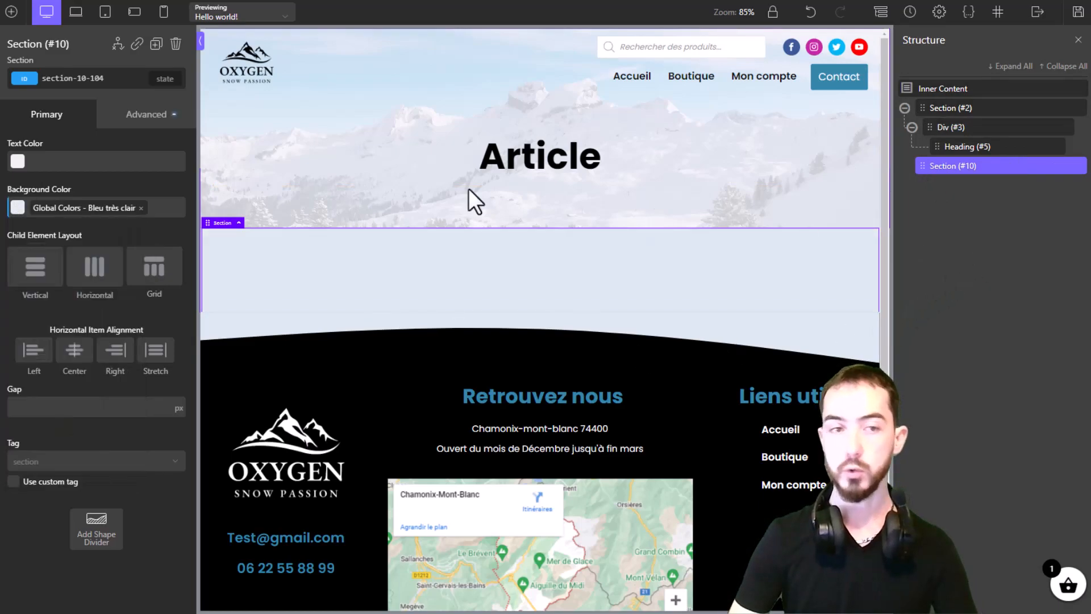
Step: Insert a div inside the new light blue section below the banner
left_click(11, 12)
type("d")
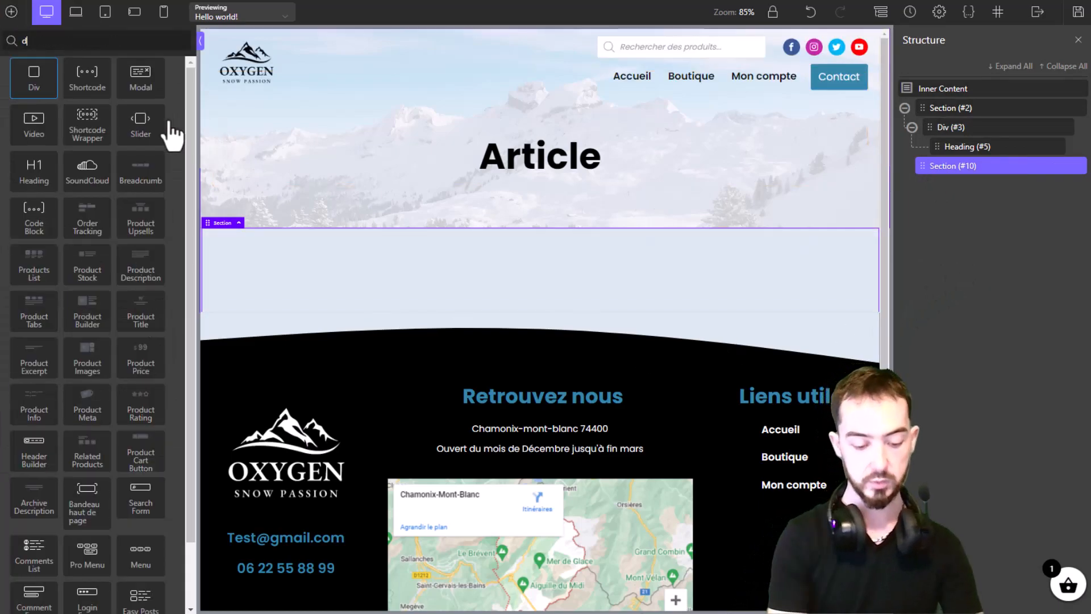
type("iv")
key("Return")
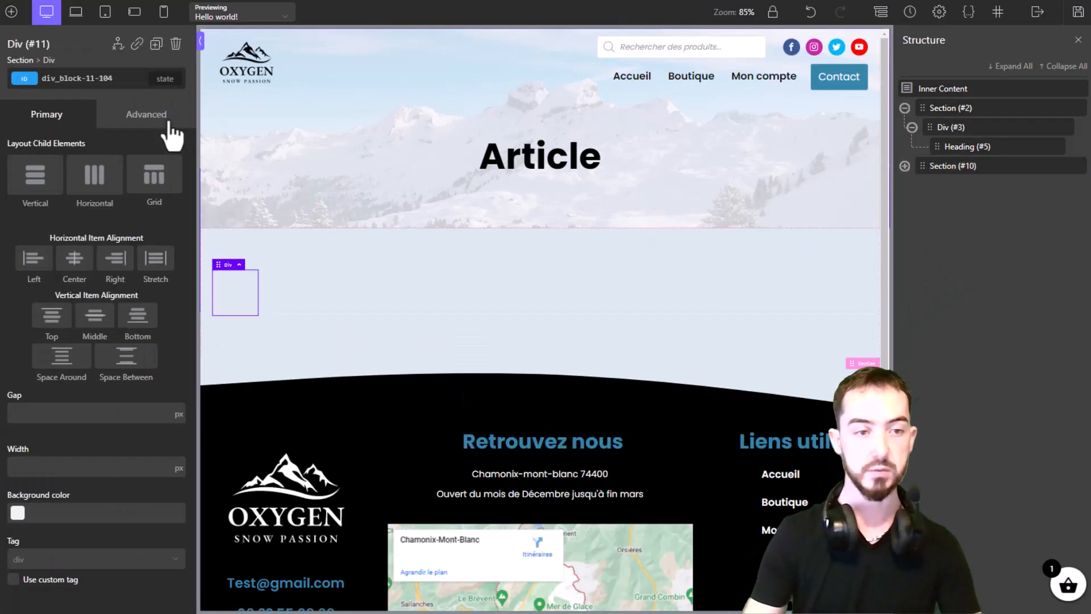
Step: Set the div's width to 100% and lay out its children horizontally with stretched vertical alignment
left_click(179, 468)
left_click(178, 476)
left_click(141, 467)
type("100")
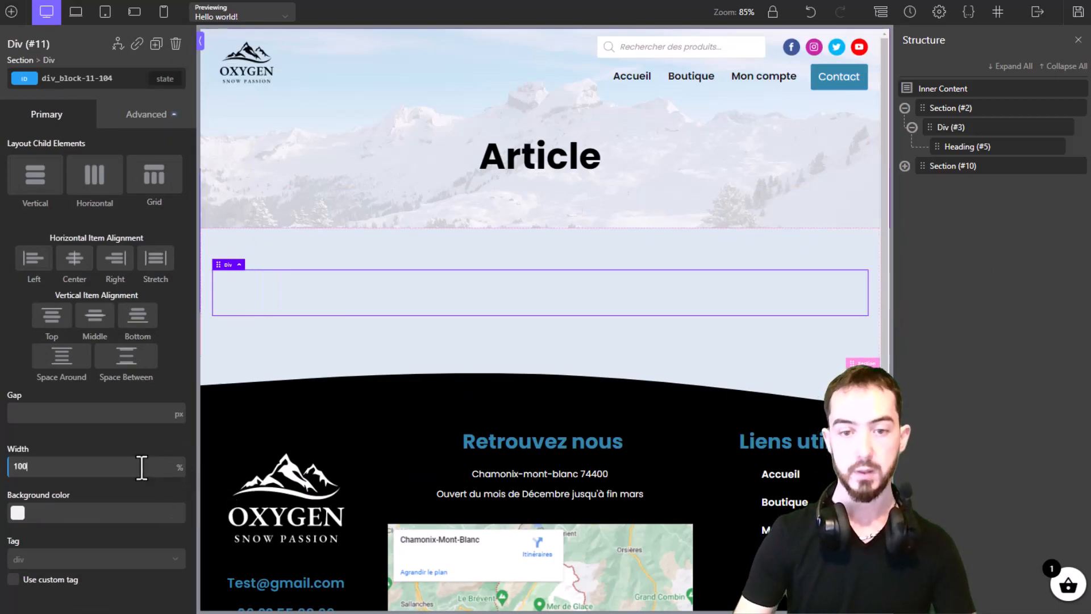
left_click(105, 184)
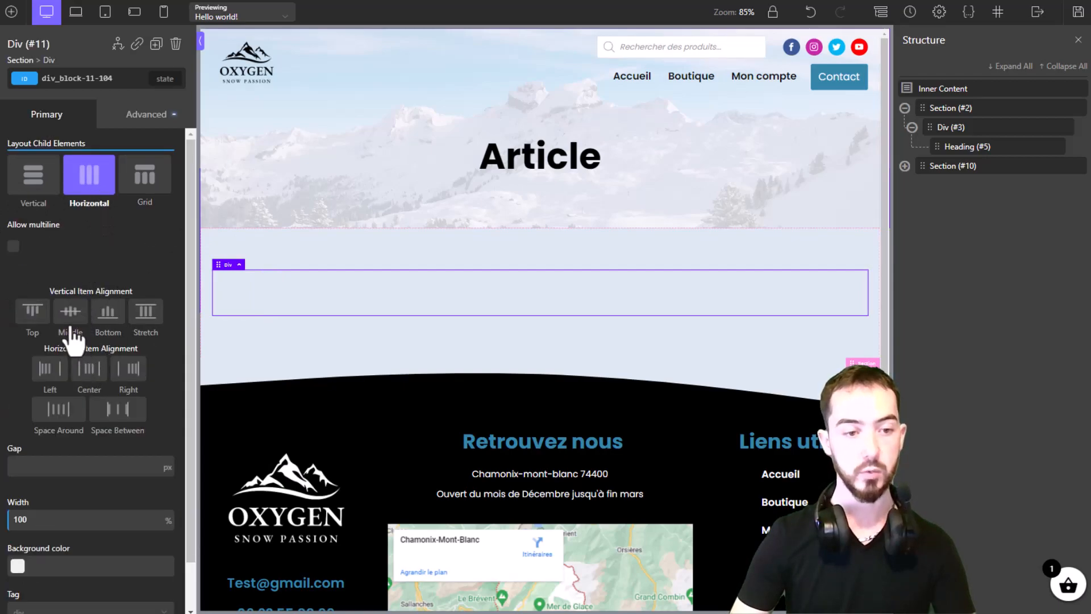
left_click(149, 319)
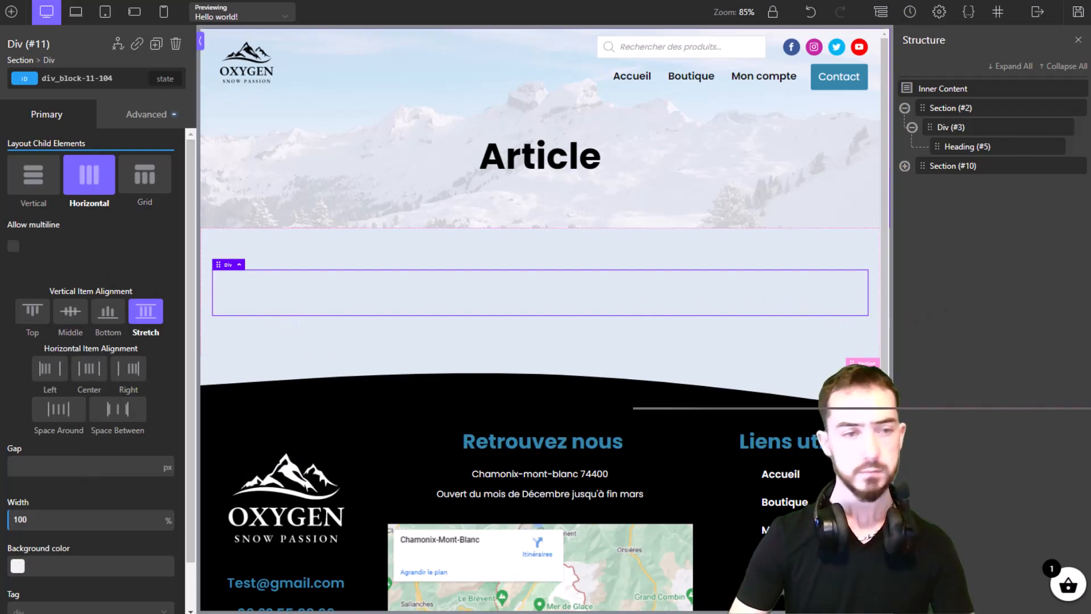
Step: Nest a 70% wide div inside the full-width div, with vertical child layout and left horizontal alignment
left_click(13, 12)
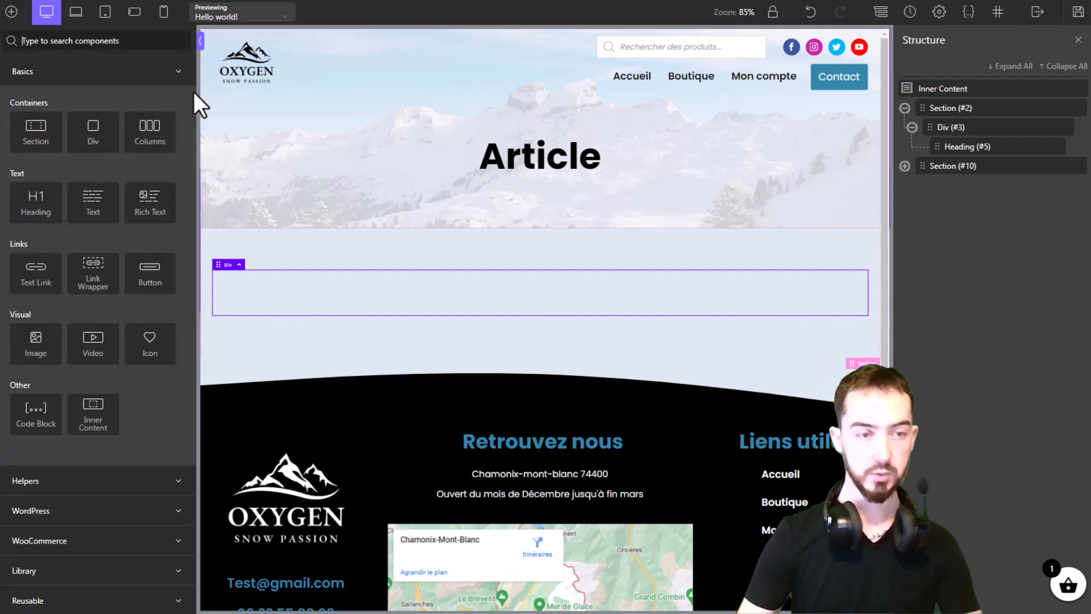
type("div")
key("Return")
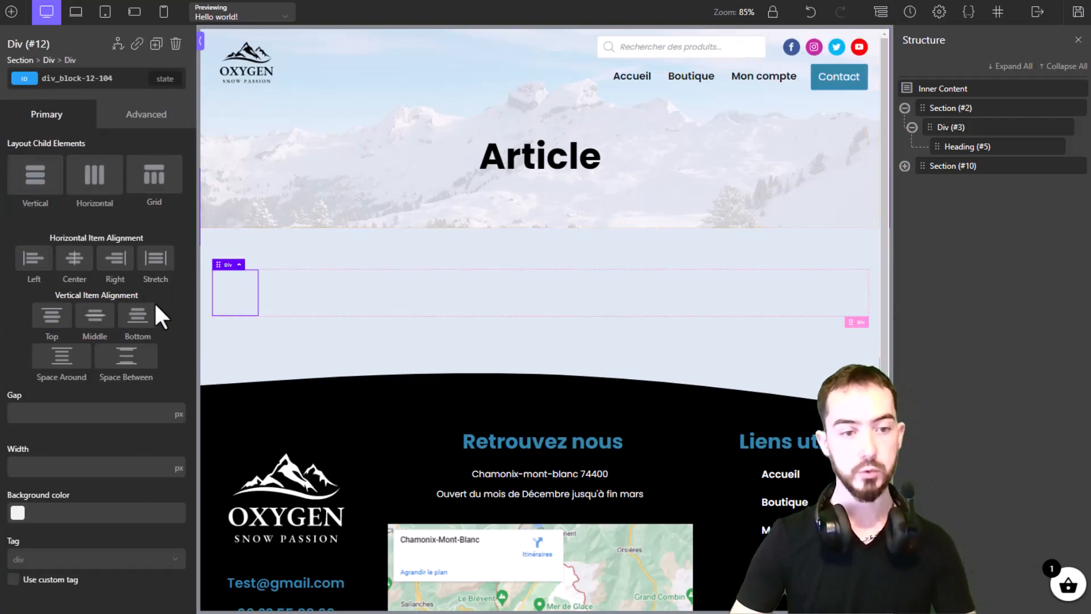
left_click(178, 467)
left_click(181, 480)
left_click(129, 470)
type("70")
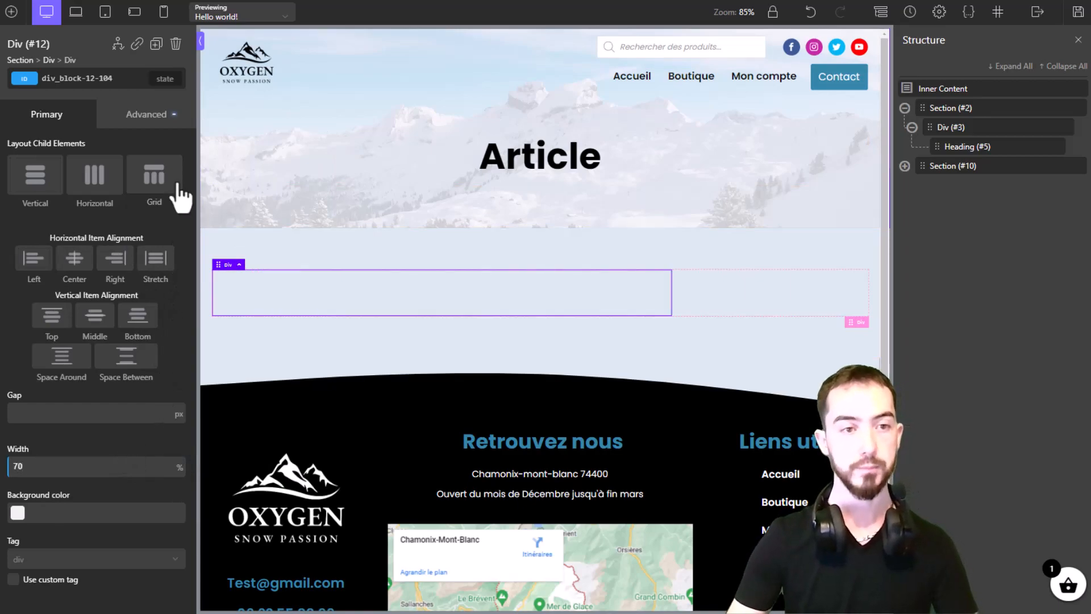
left_click(46, 181)
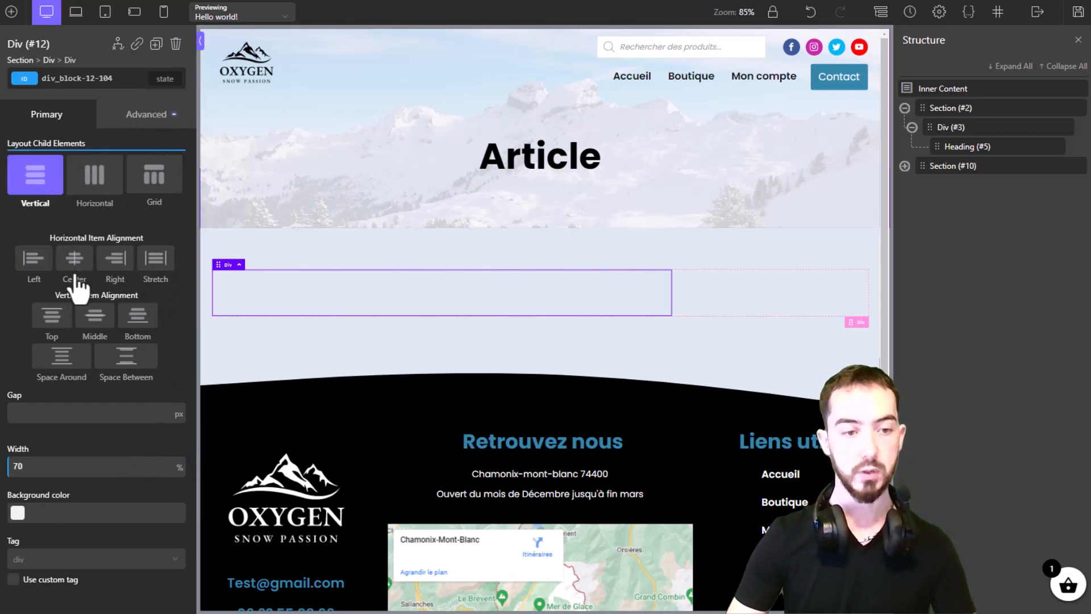
left_click(33, 259)
Step: Duplicate the 70% wide div and set the copy's width to 30% to form a second column
left_click(156, 44)
double_click(78, 466)
type("30")
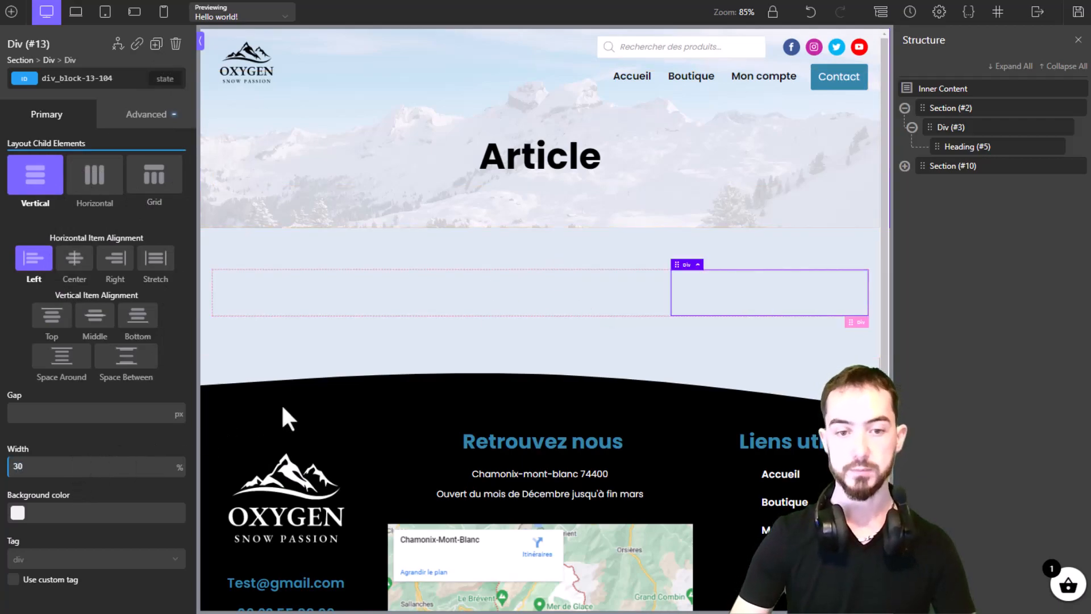
left_click(424, 295)
left_click(722, 290)
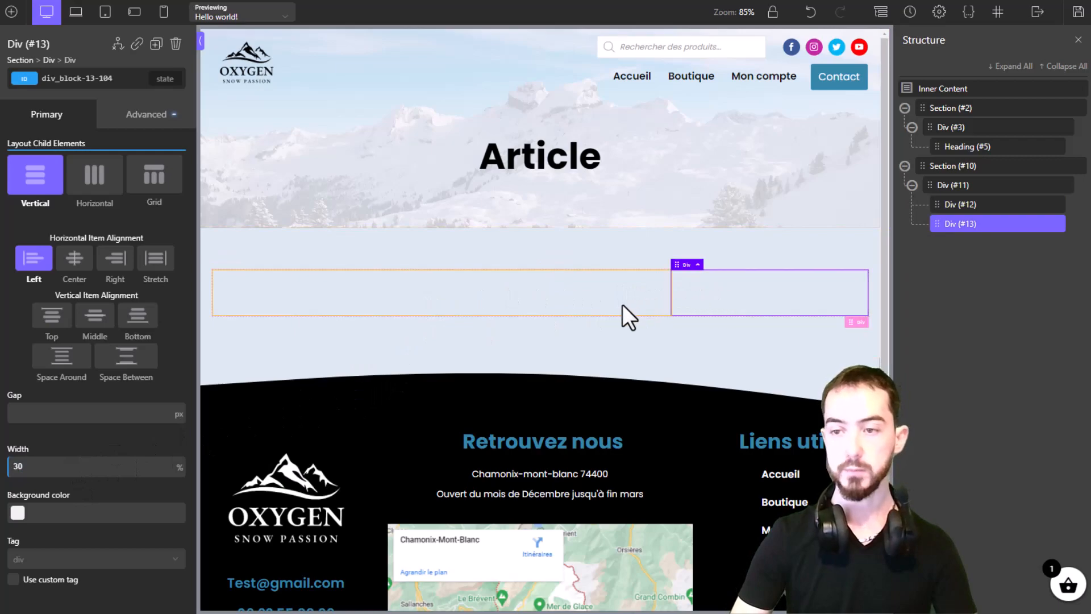
Step: Insert an Image element into the 70% wide column and look through the media library without choosing a picture
left_click(972, 205)
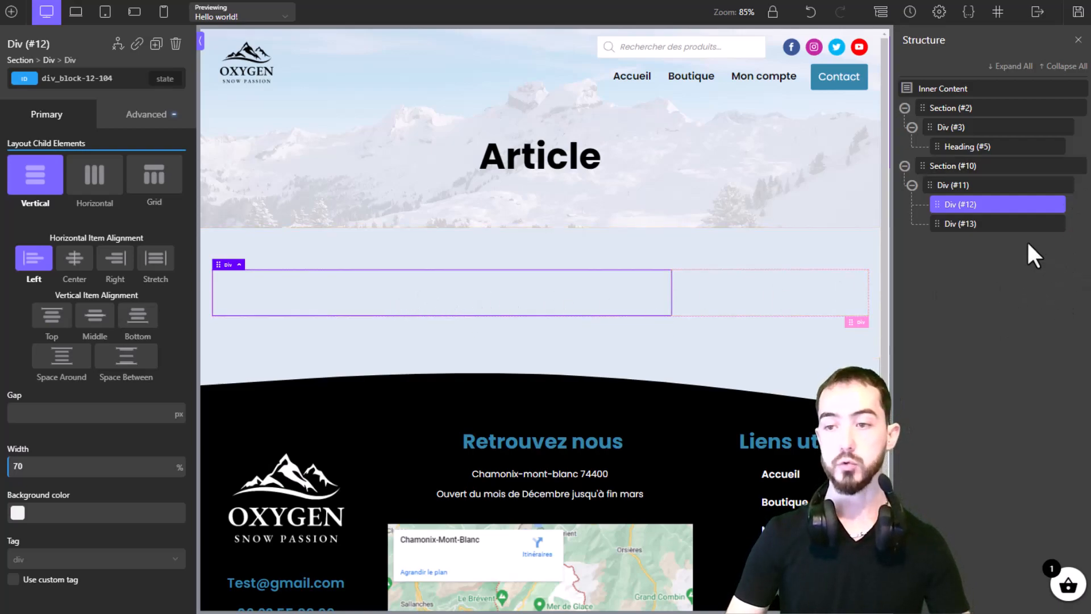
left_click(10, 13)
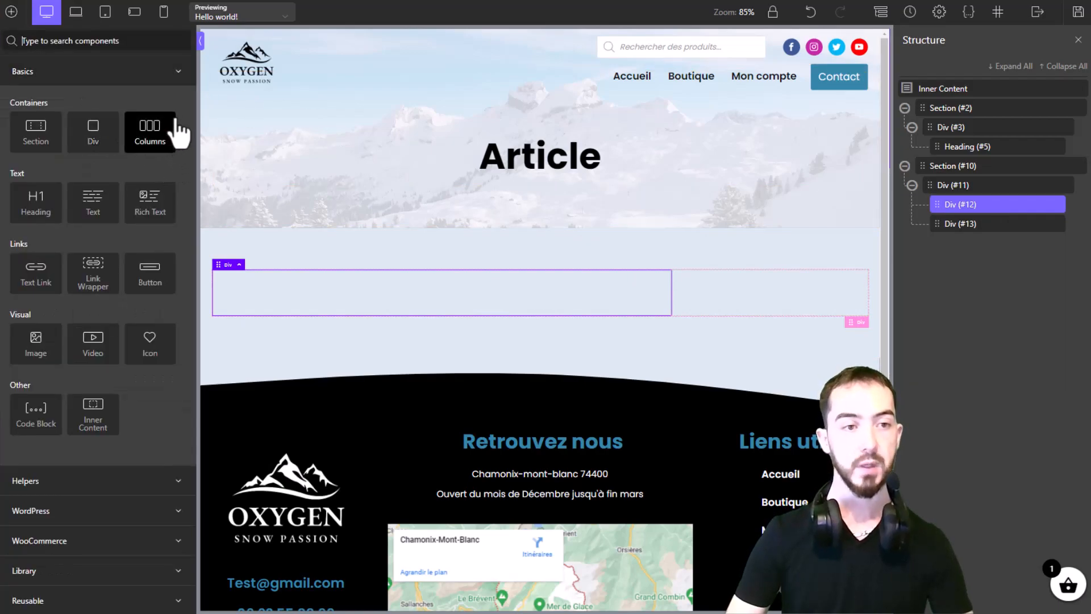
type("ima")
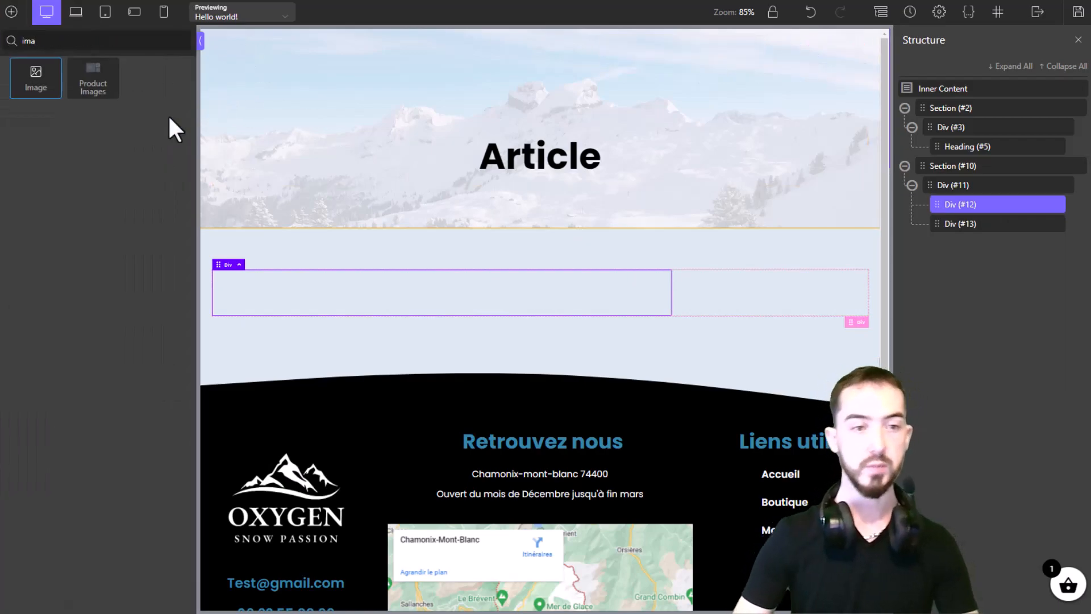
left_click(35, 85)
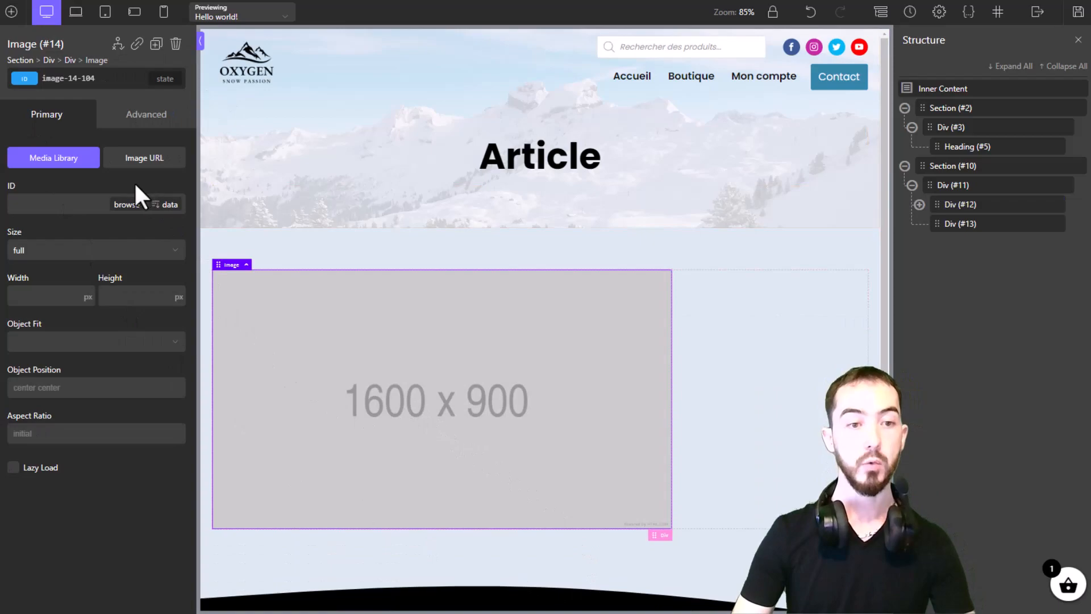
left_click(126, 205)
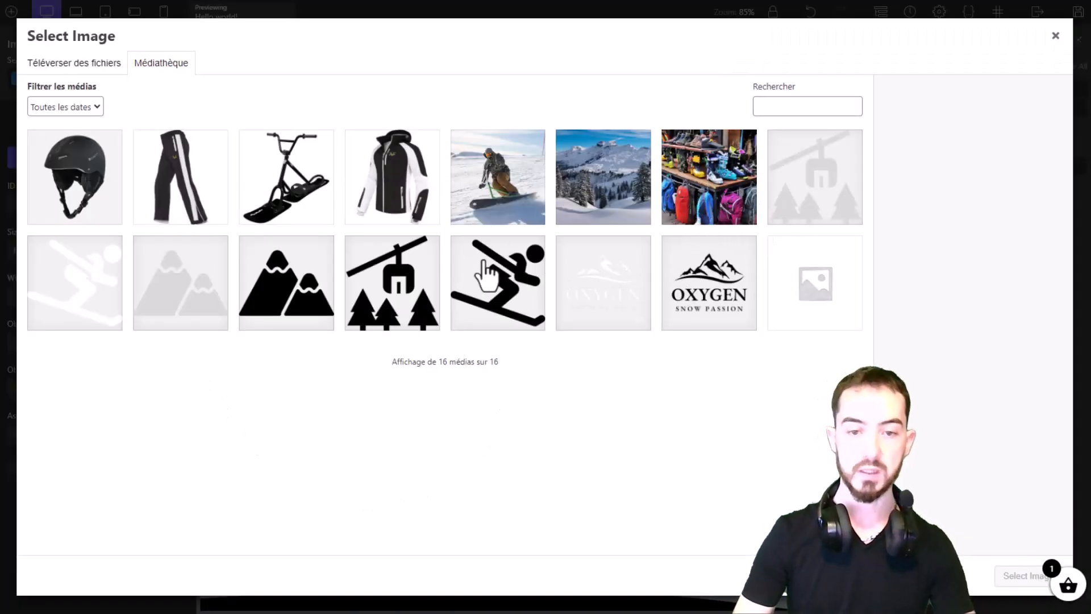
left_click(1054, 37)
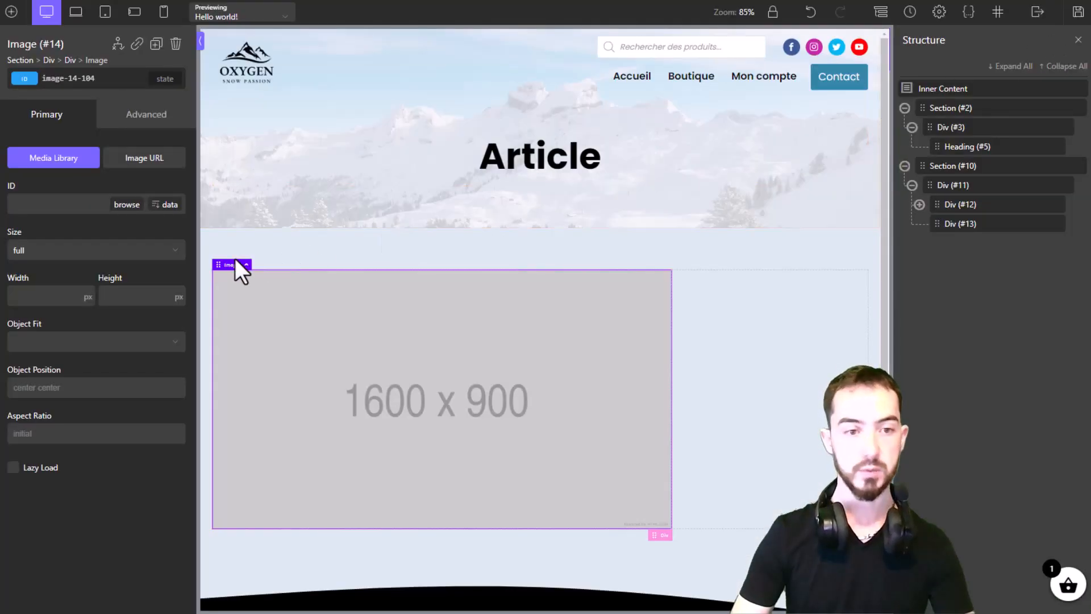
Step: Link the Image element to dynamic data so it shows the post's Featured Image
left_click(164, 206)
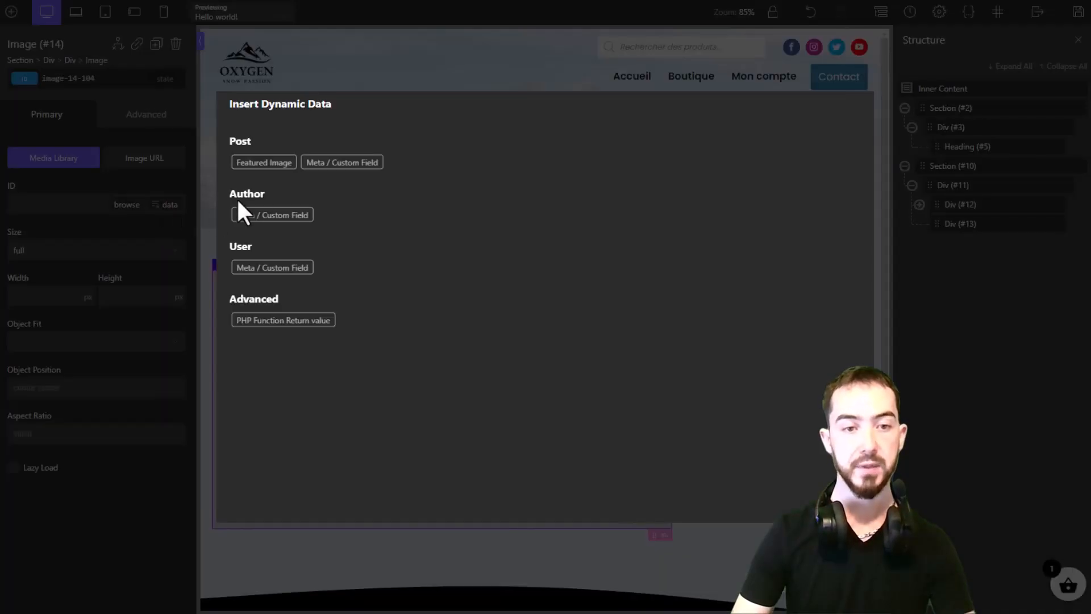
left_click(264, 163)
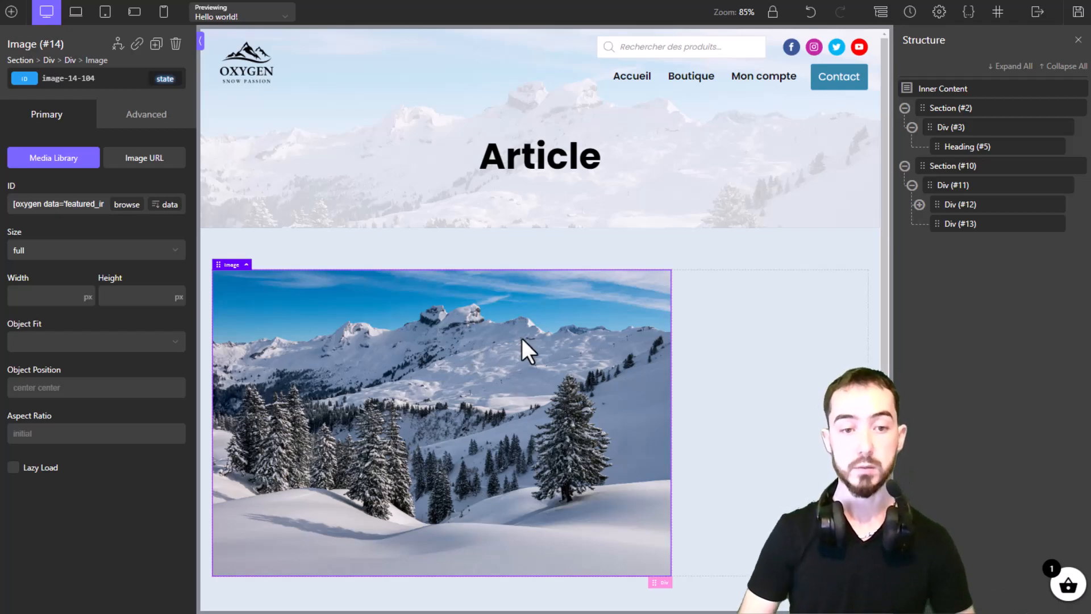
scroll(431, 374, "down", 1)
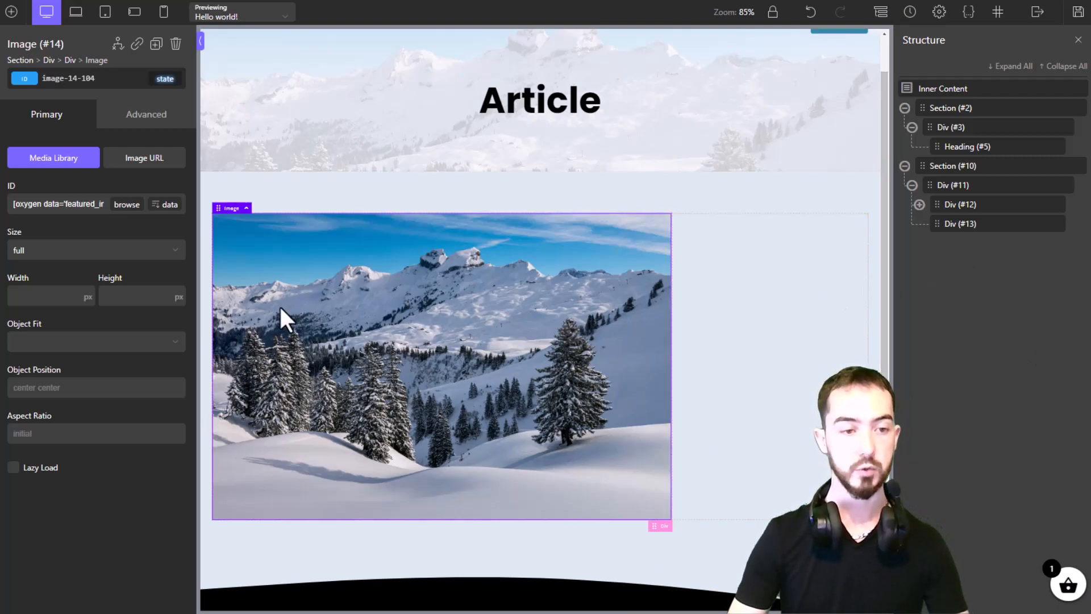
Step: Add the WordPress dynamic Title element beneath the featured image in the 70% wide column
left_click(8, 16)
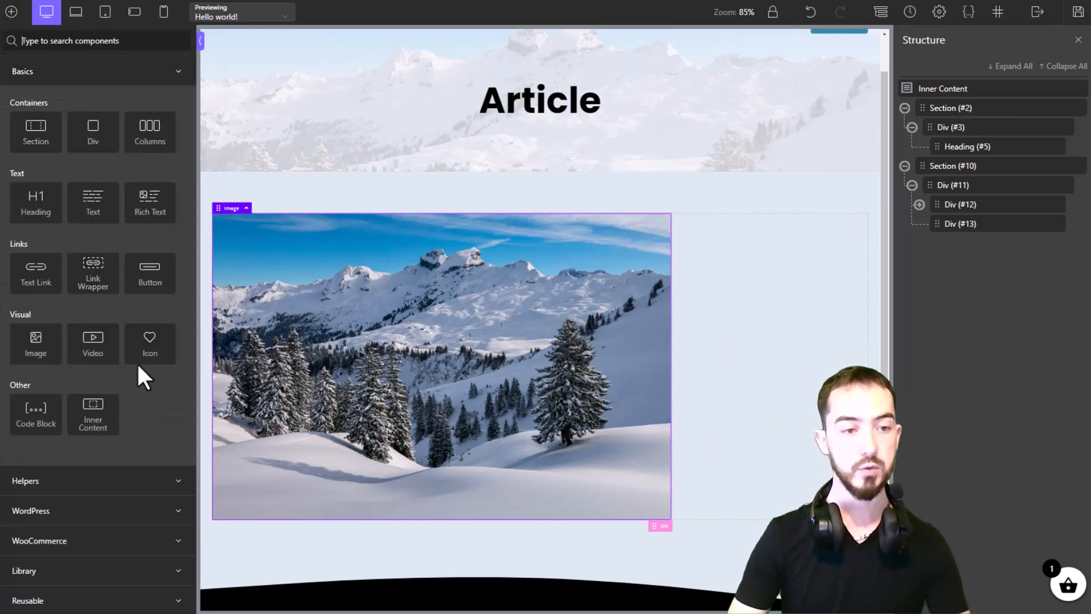
left_click(85, 484)
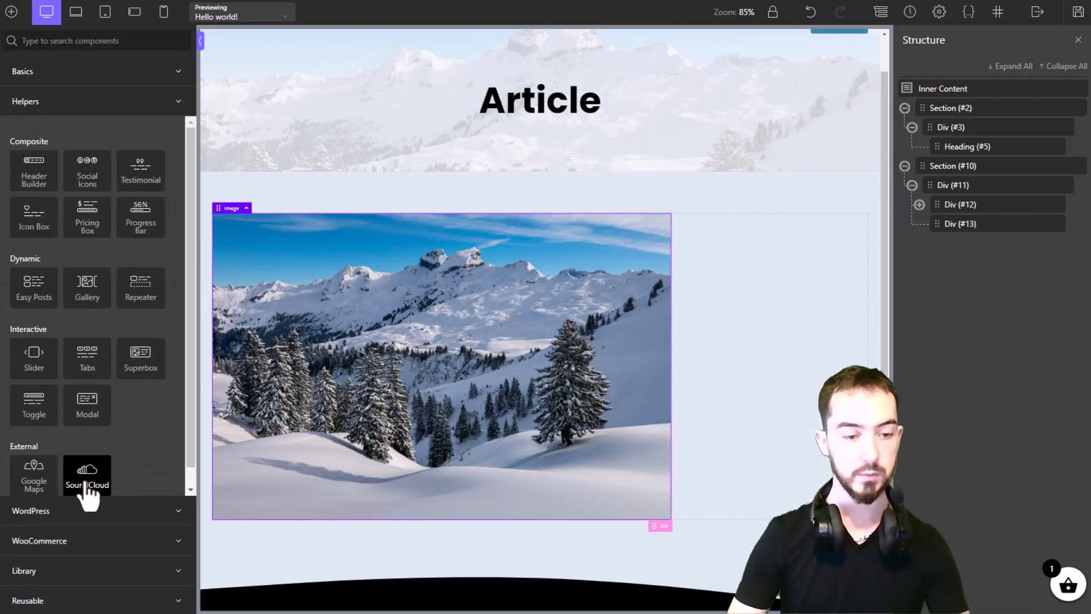
left_click(94, 510)
left_click(105, 321)
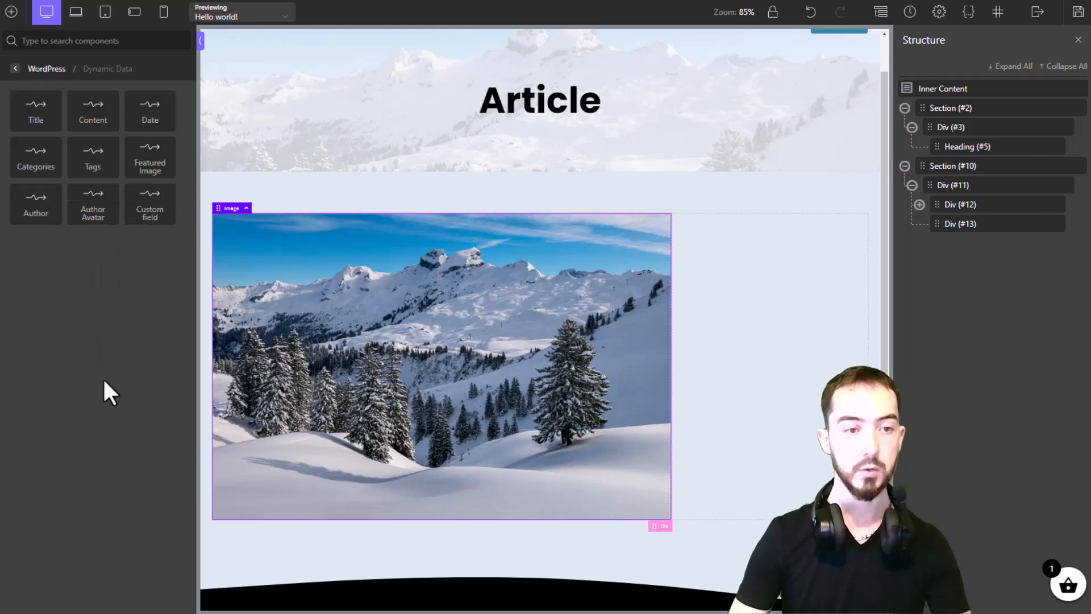
left_click(31, 124)
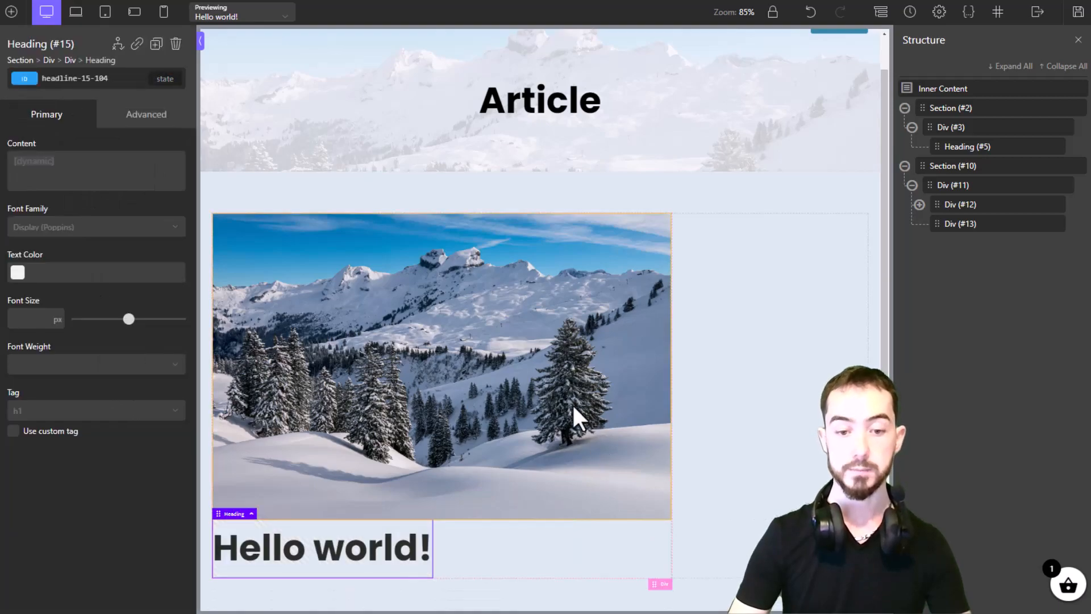
scroll(572, 404, "down", 2)
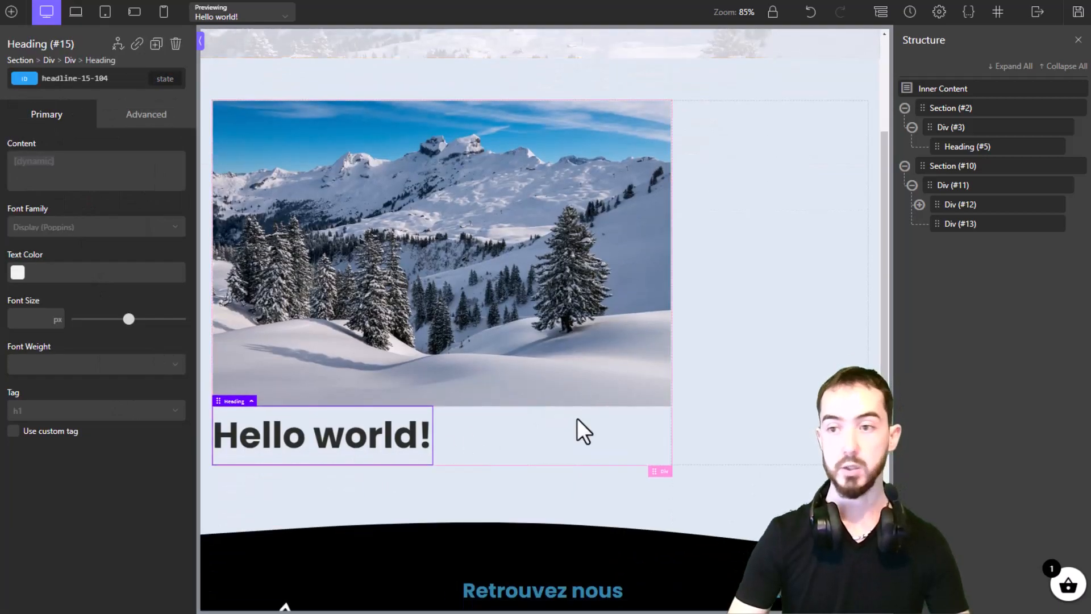
Step: Wrap the featured image in a new div inside the 70% wide column
left_click(919, 205)
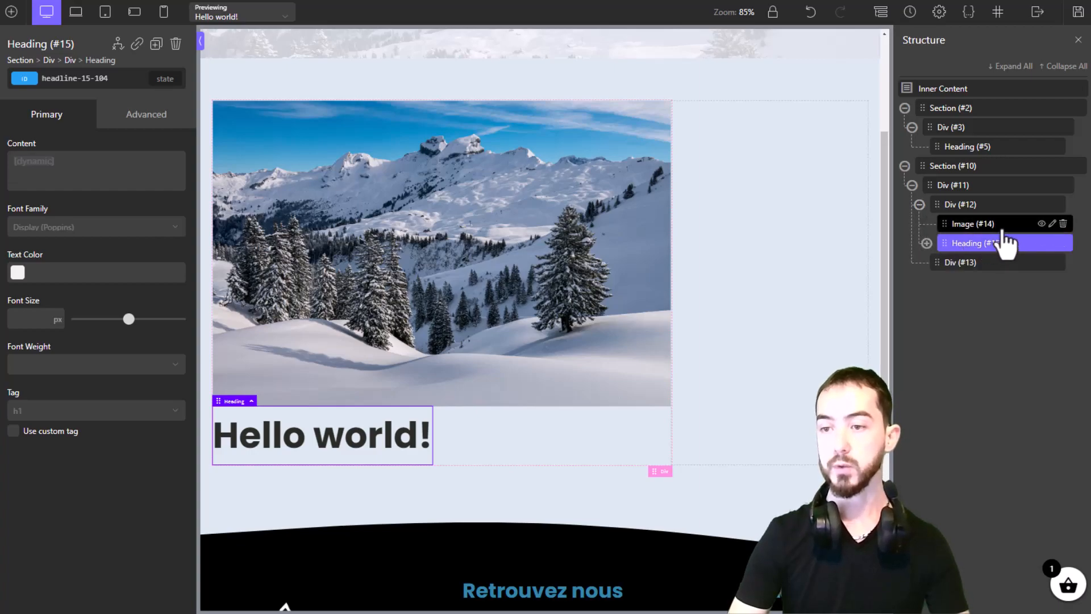
left_click(993, 207)
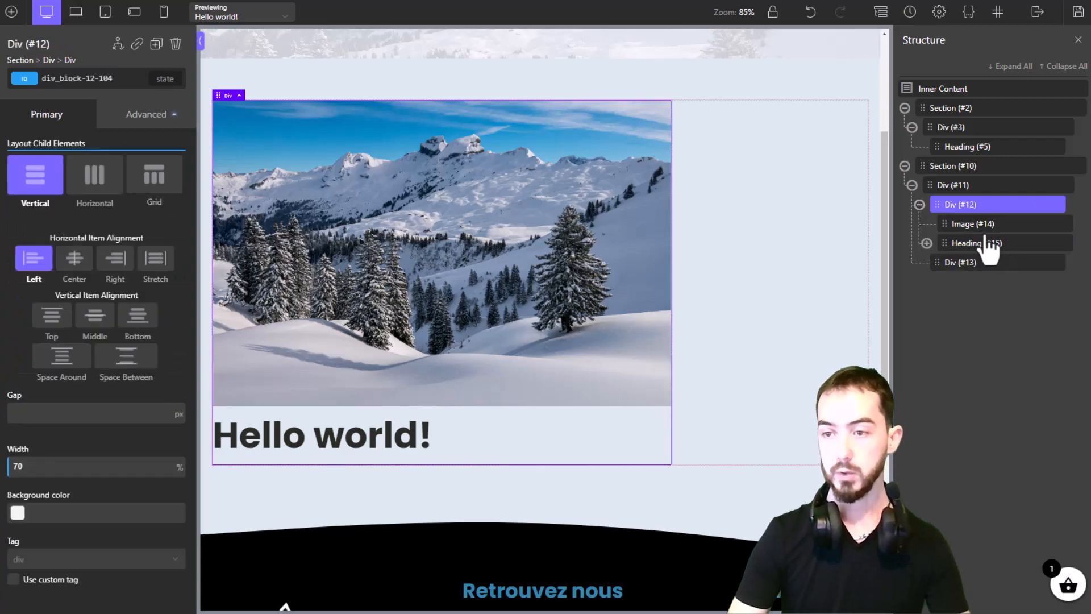
left_click(986, 224)
left_click(1052, 224)
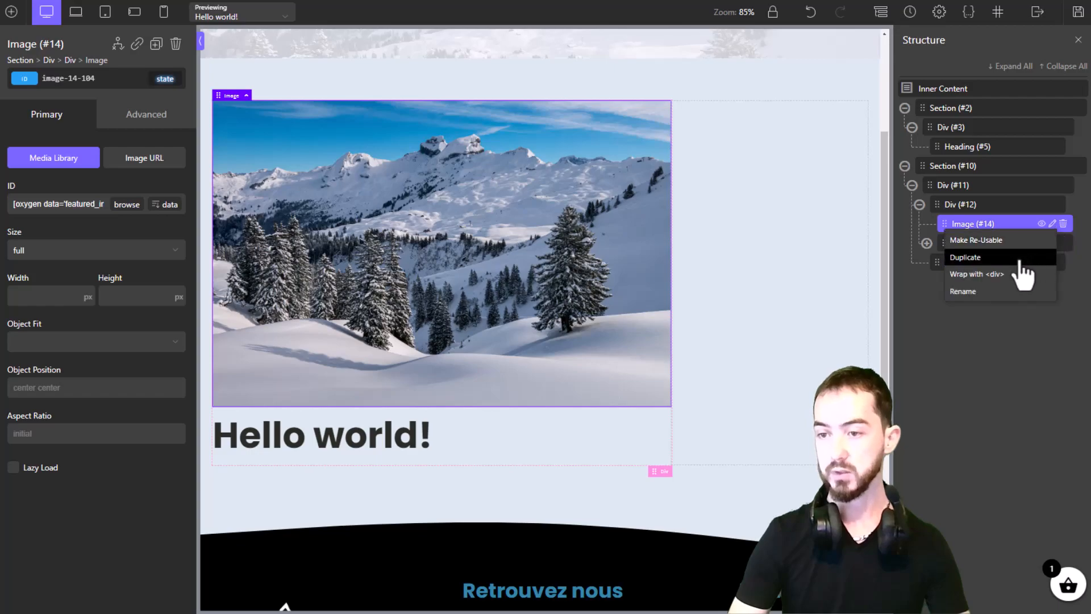
left_click(1002, 275)
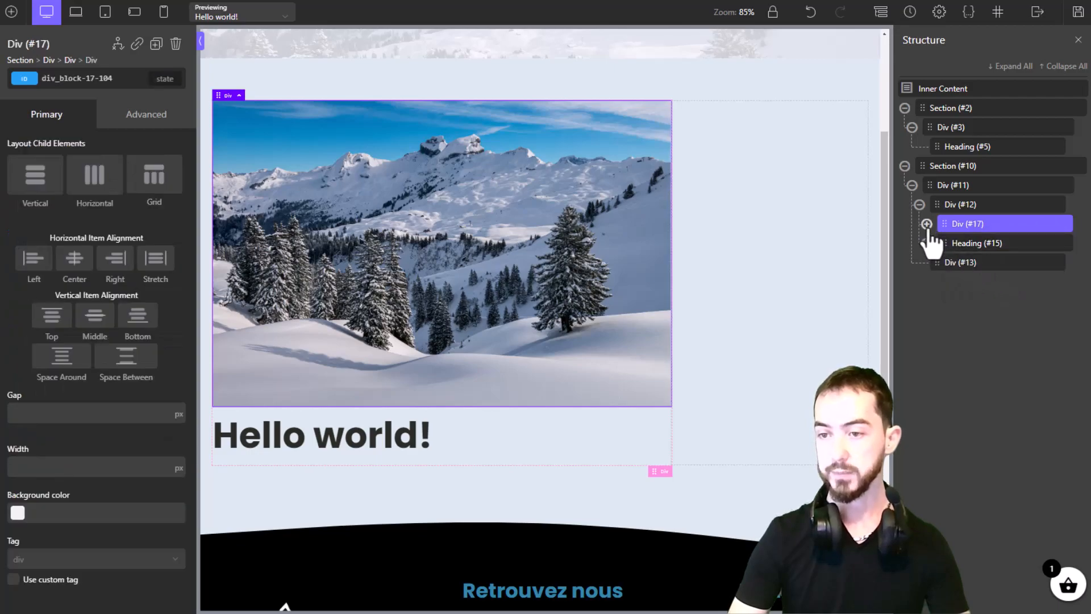
Step: Move the title heading into the image's wrapper div and lay out its children vertically with centered horizontal alignment
left_click(927, 223)
left_click_drag(932, 260, 960, 256)
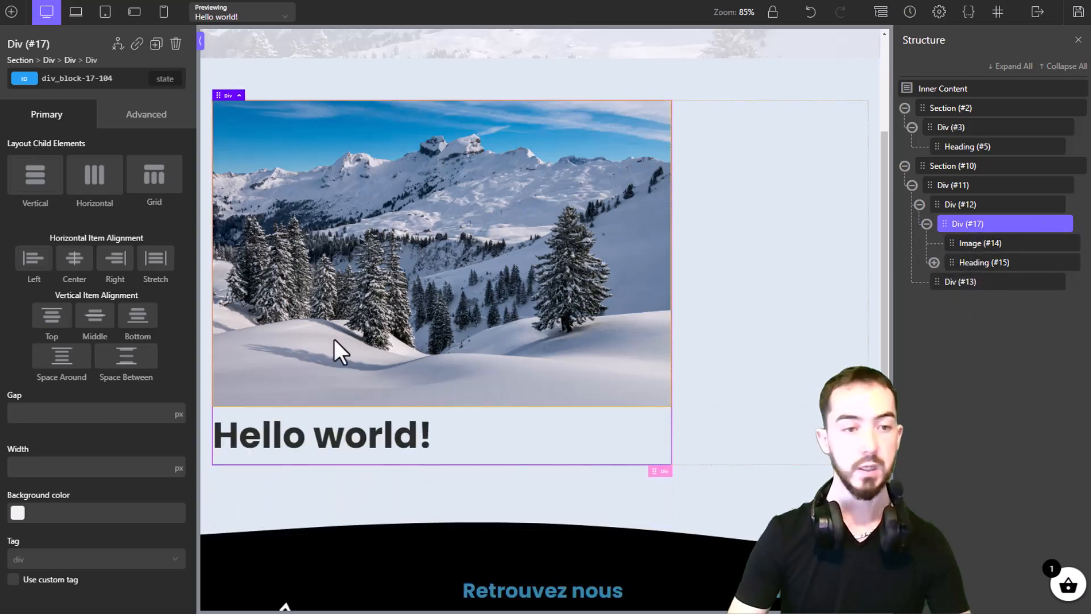
left_click(41, 177)
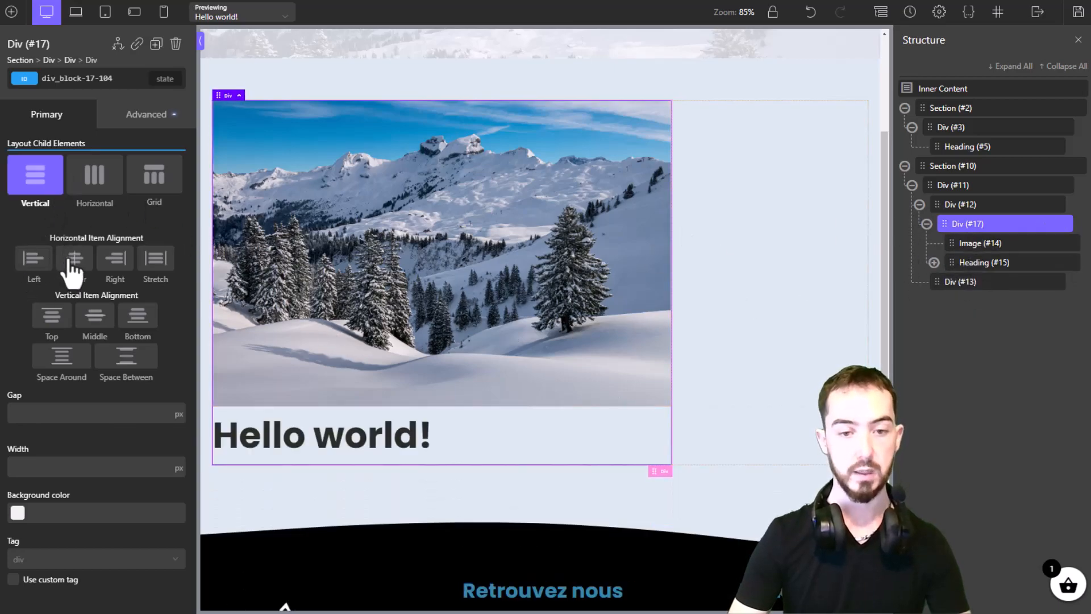
left_click(75, 258)
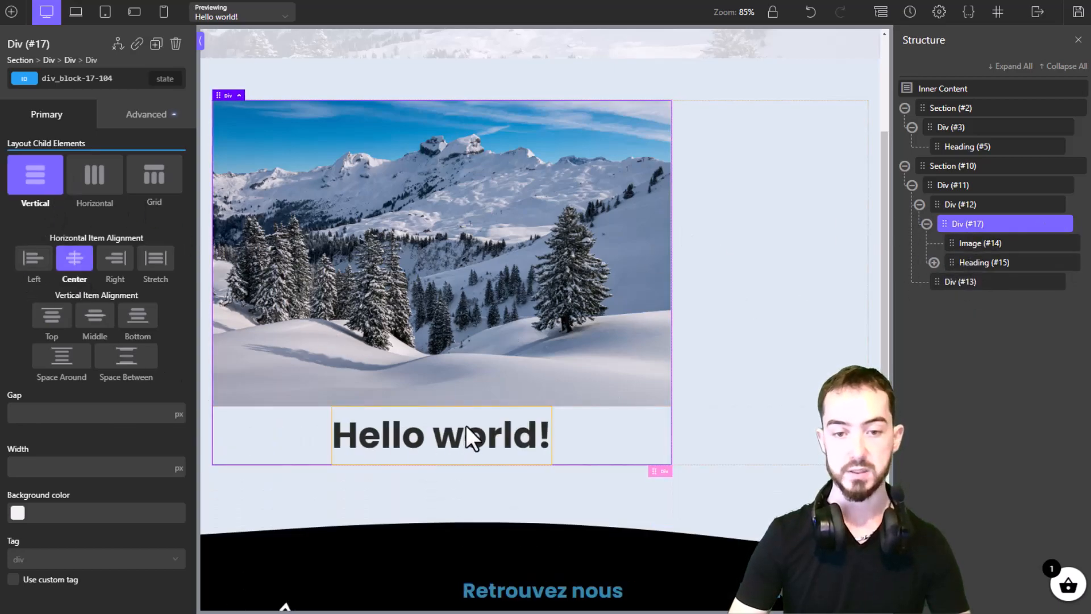
Step: Set the title heading's width to 100% and center its text
left_click(993, 265)
left_click(124, 114)
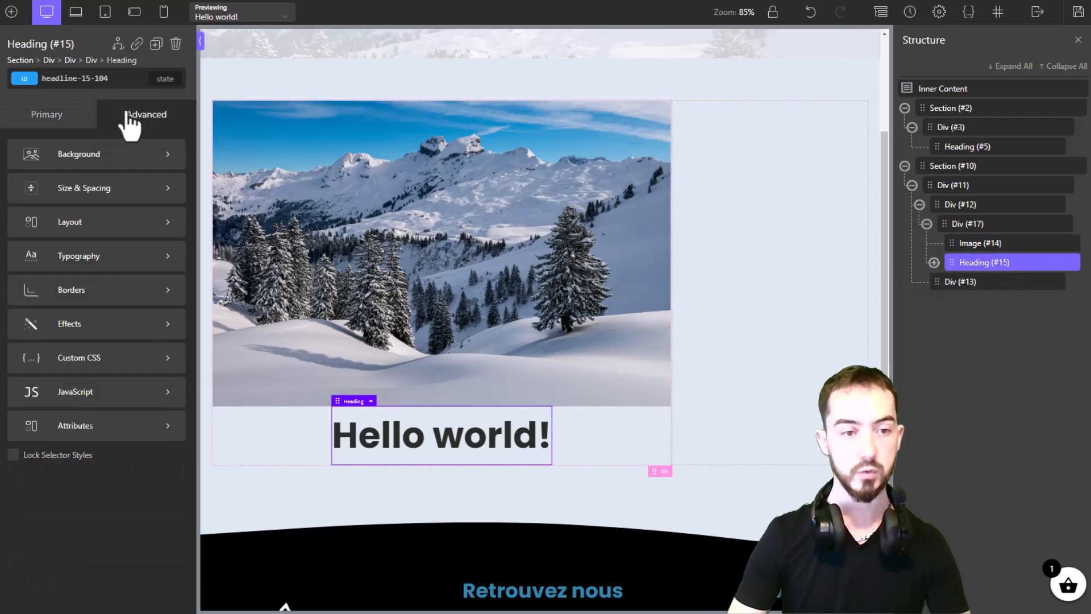
left_click(70, 192)
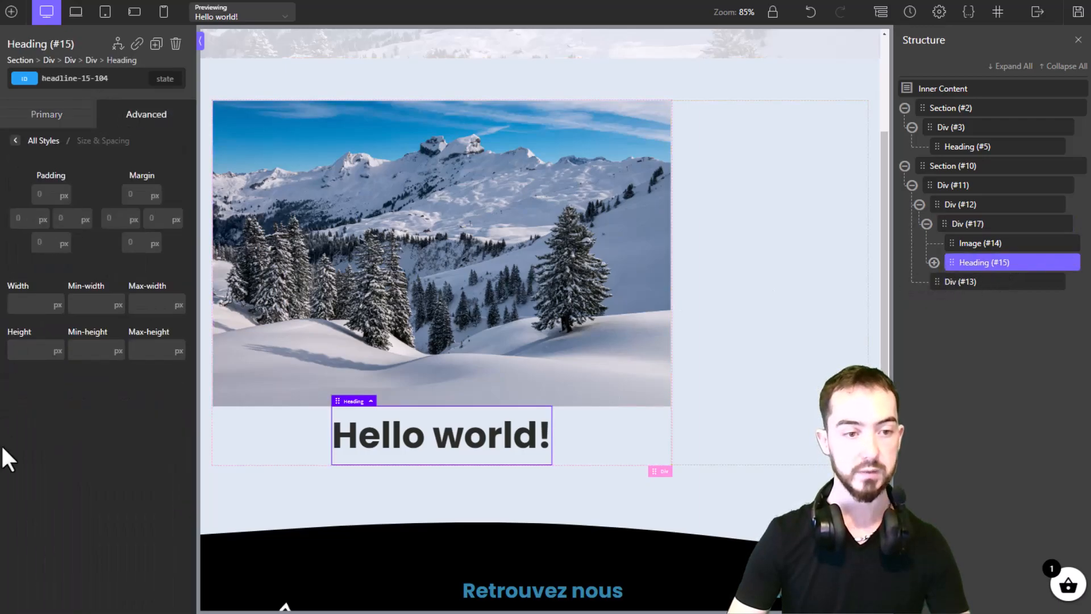
left_click(57, 291)
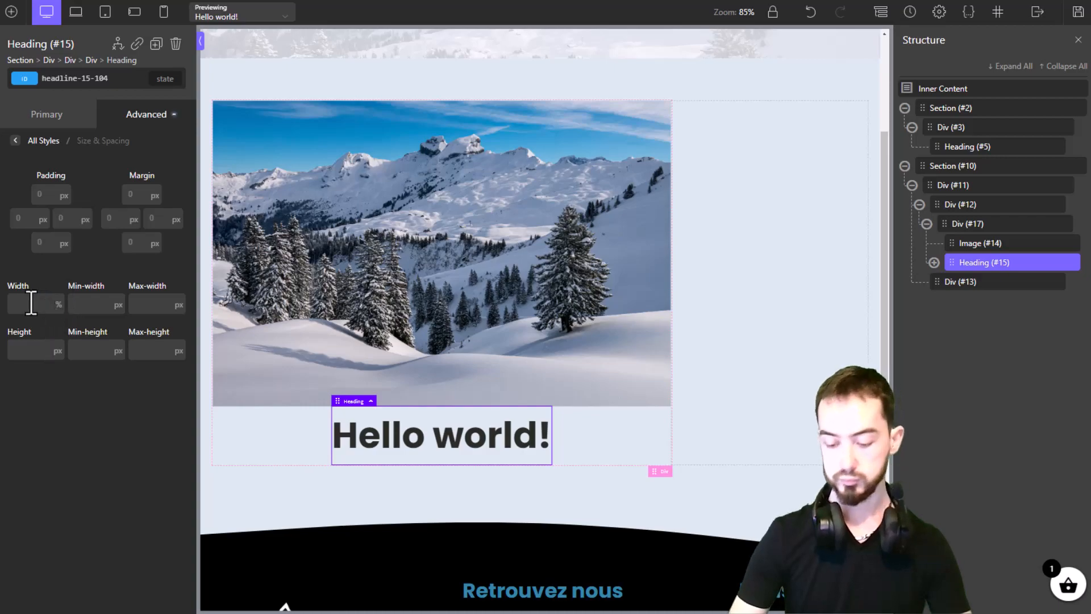
type("100")
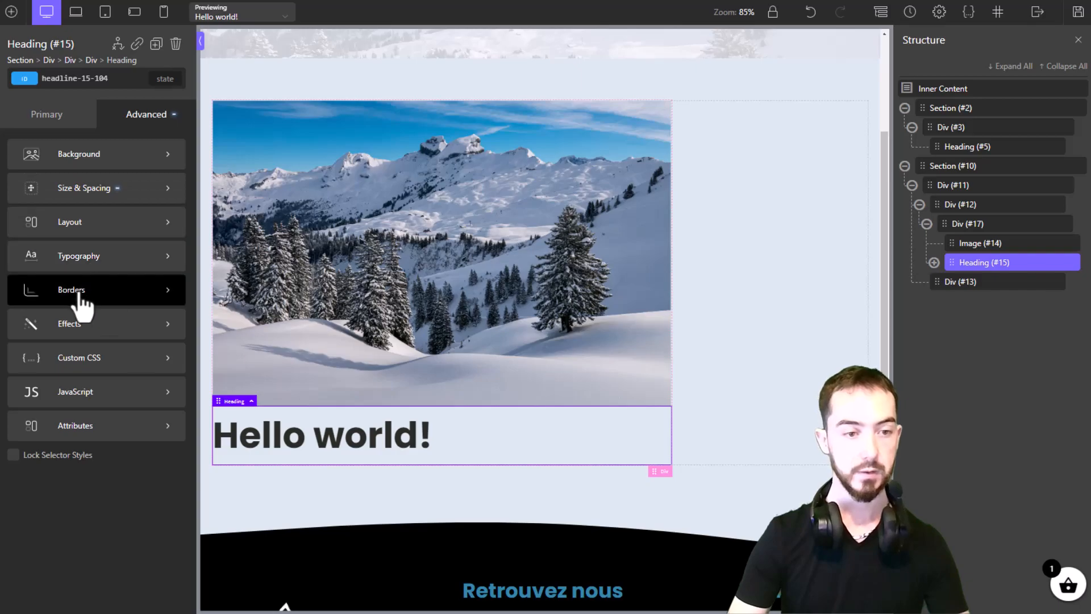
left_click(92, 260)
left_click(79, 331)
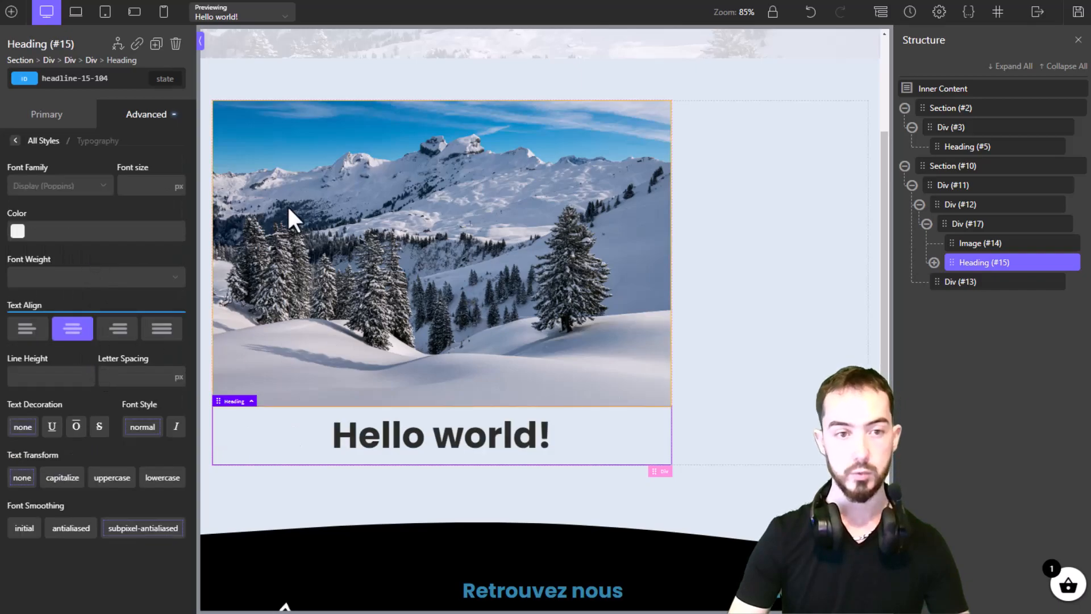
Step: Try top margins of -50 px and -100 px on the title heading to overlap it with the image
left_click(147, 116)
left_click(102, 186)
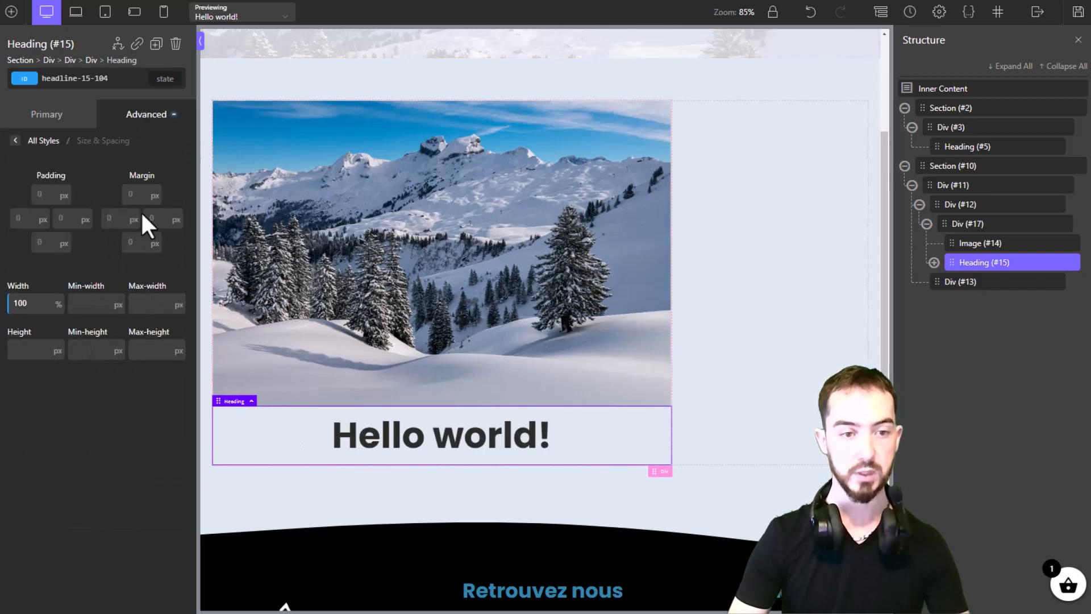
type("-50")
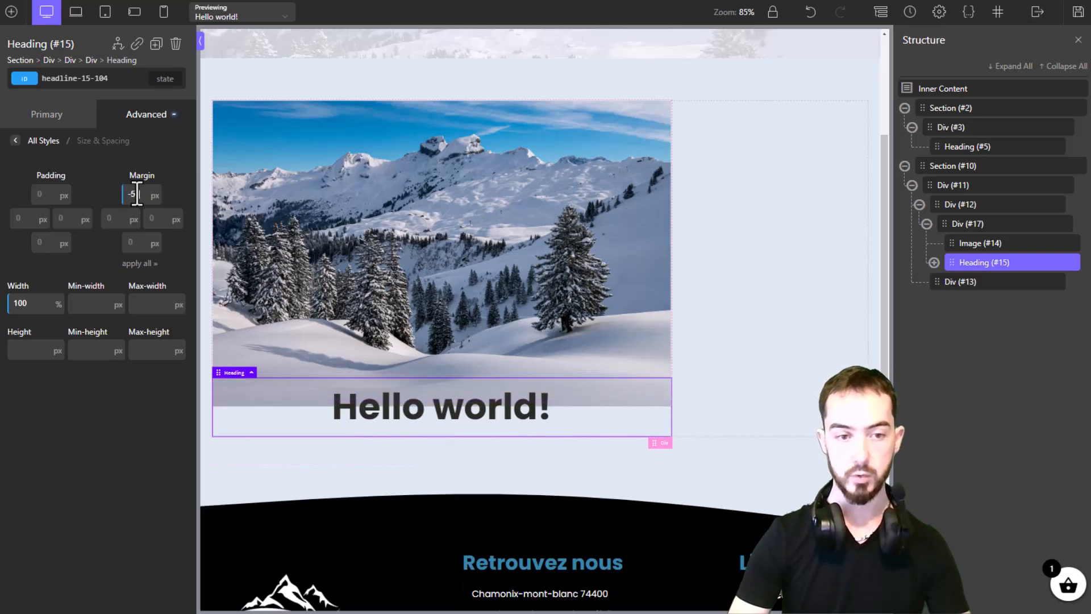
key("BackSpace")
key("BackSpace")
type("100")
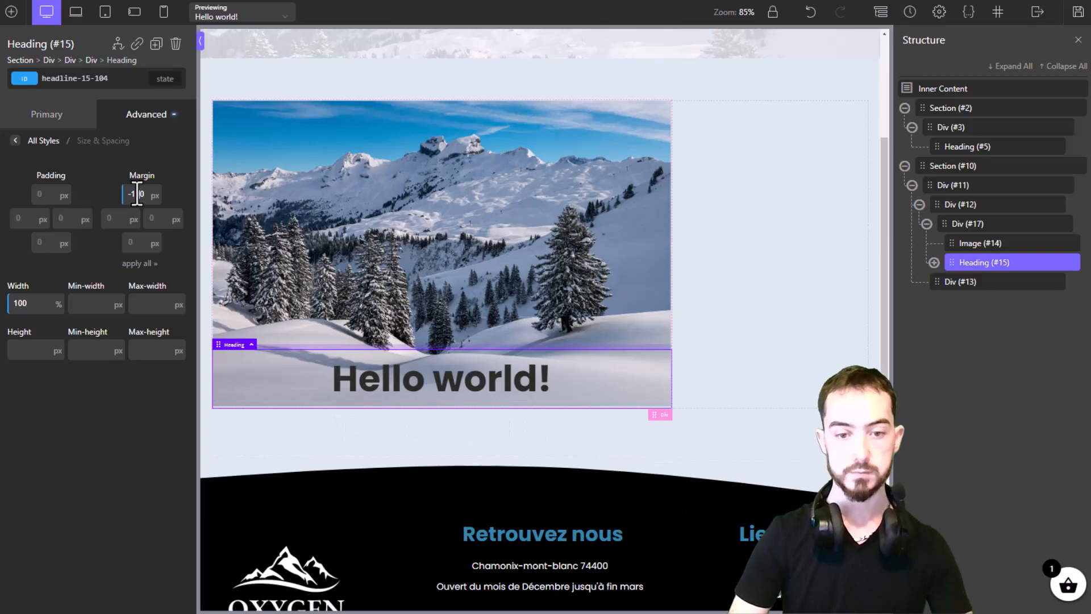
Step: Set the title heading's top padding to 50 px and its top margin to -150 px
left_click(84, 116)
left_click(153, 122)
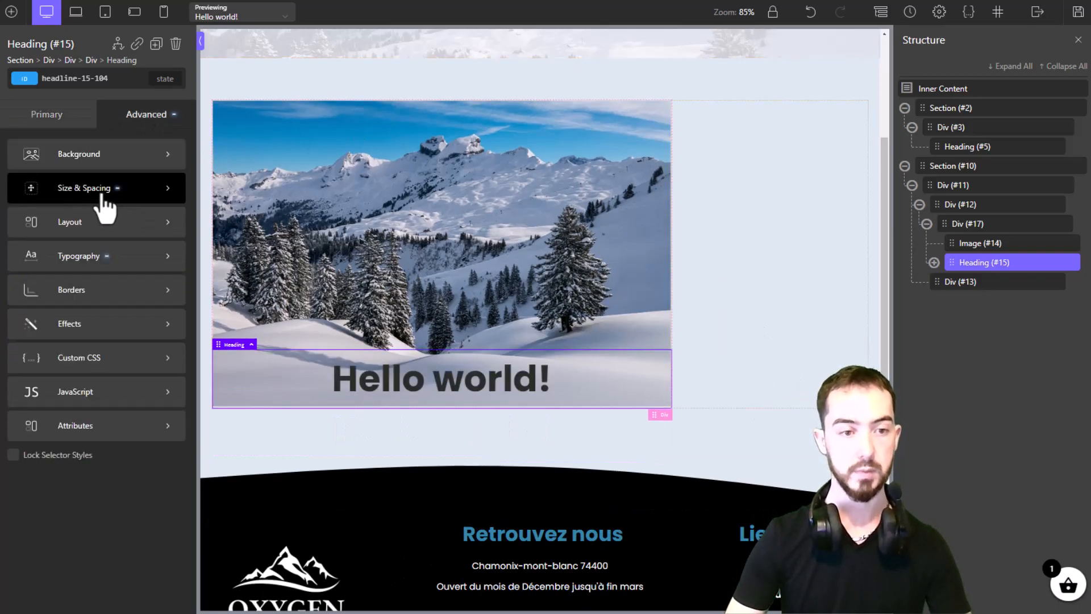
left_click(100, 187)
left_click(53, 193)
type("50")
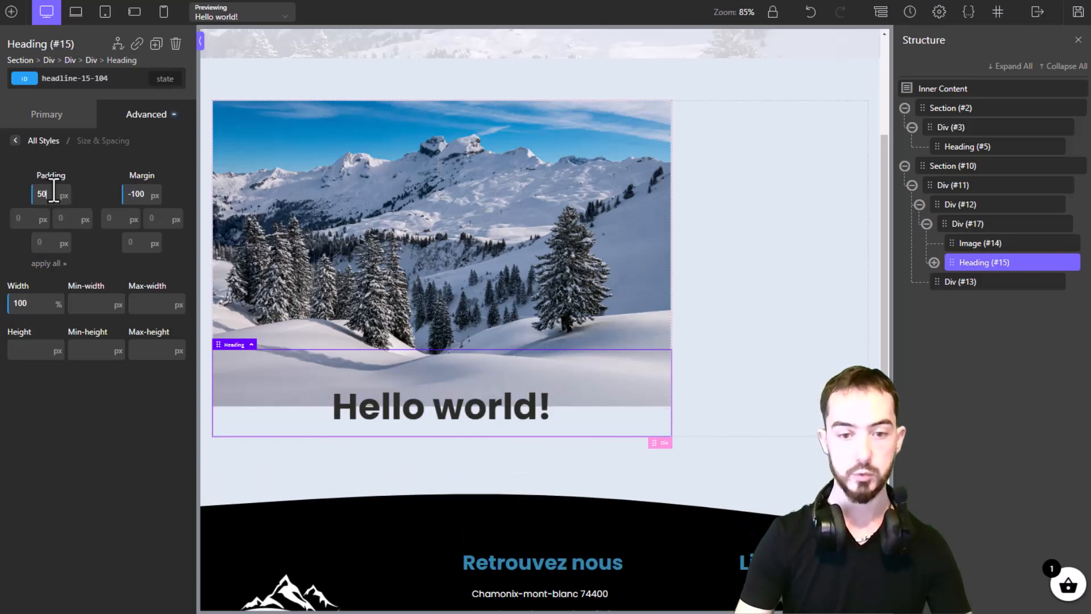
double_click(139, 198)
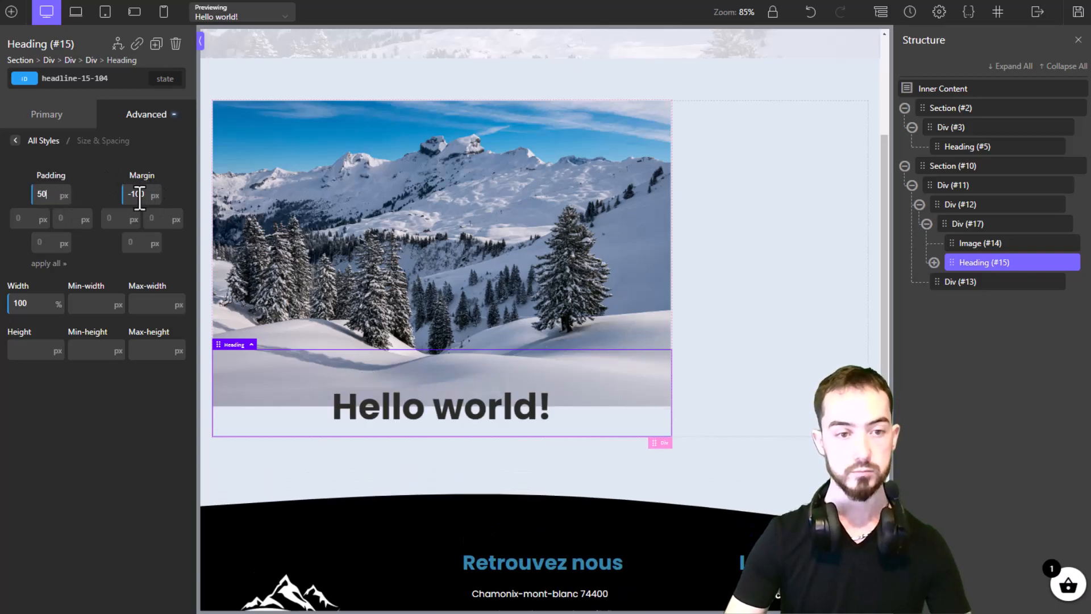
key("BackSpace")
type("150")
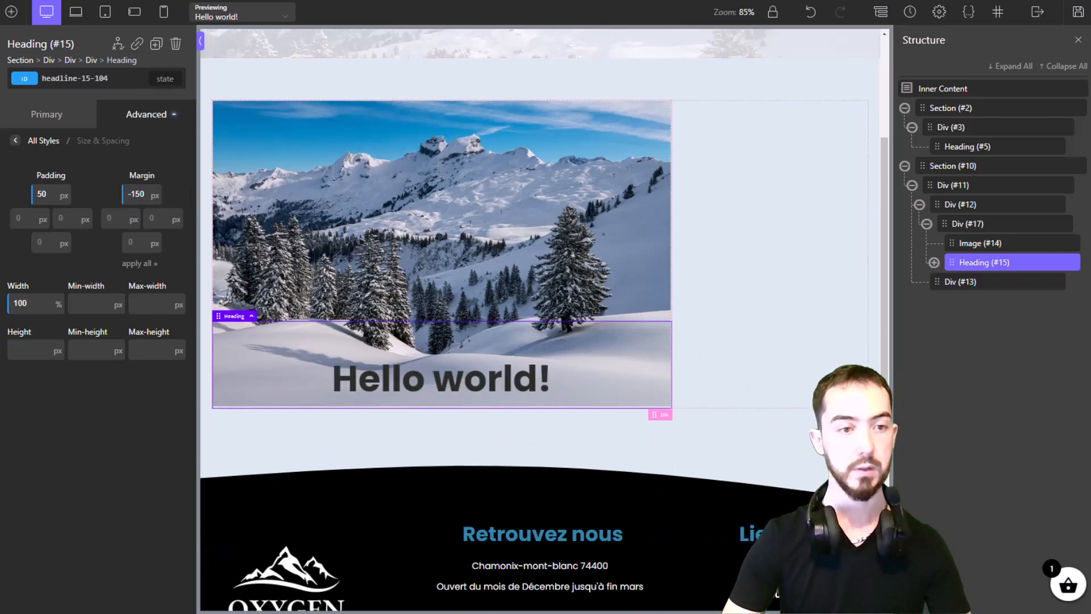
Step: Add a background gradient with two color stops to the title heading
left_click(48, 120)
left_click(130, 121)
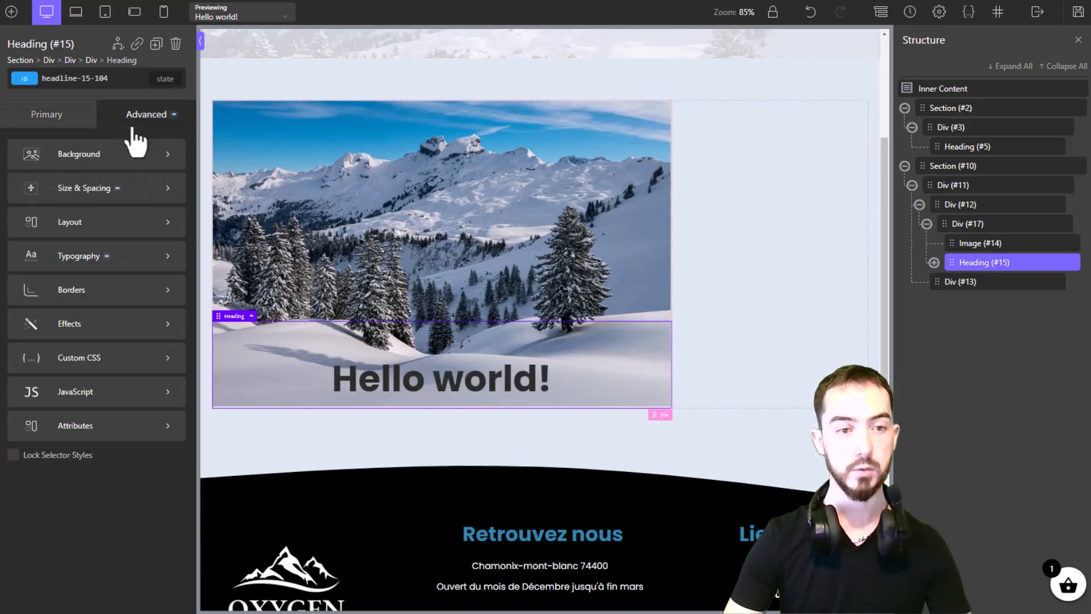
left_click(77, 155)
scroll(65, 489, "down", 2)
left_click(60, 597)
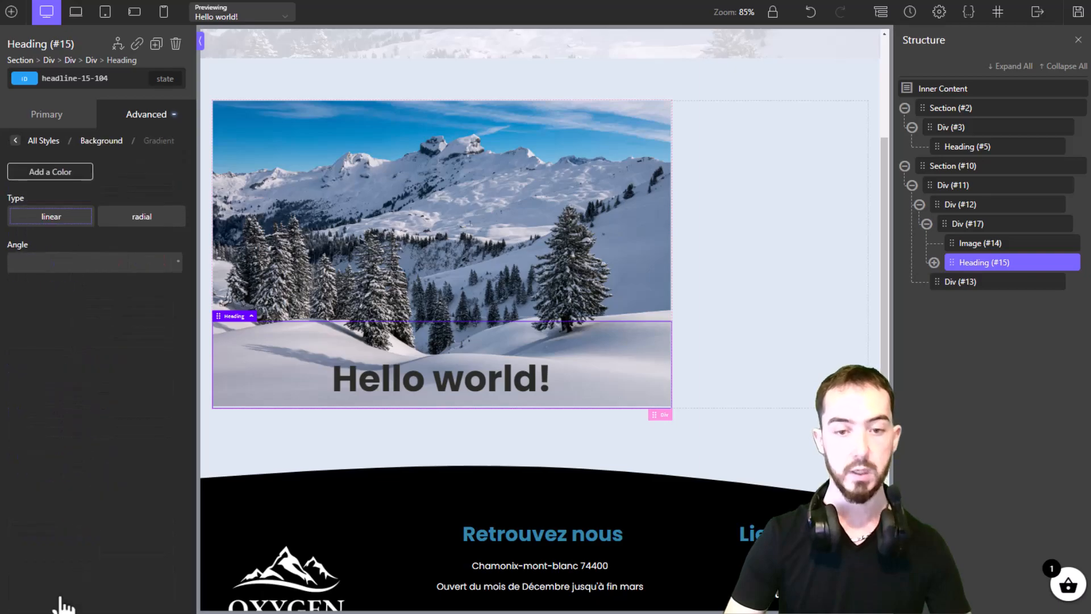
left_click(62, 172)
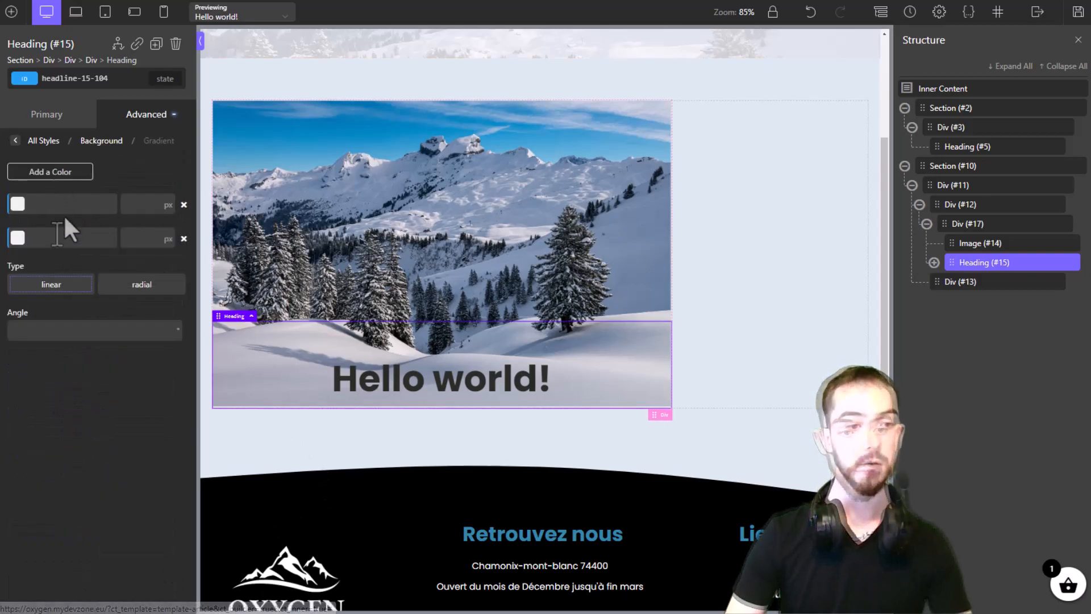
Step: Make the heading's gradient linear, running from white at 0 opacity to solid white #ffffff
left_click(18, 204)
left_click_drag(42, 270, 17, 225)
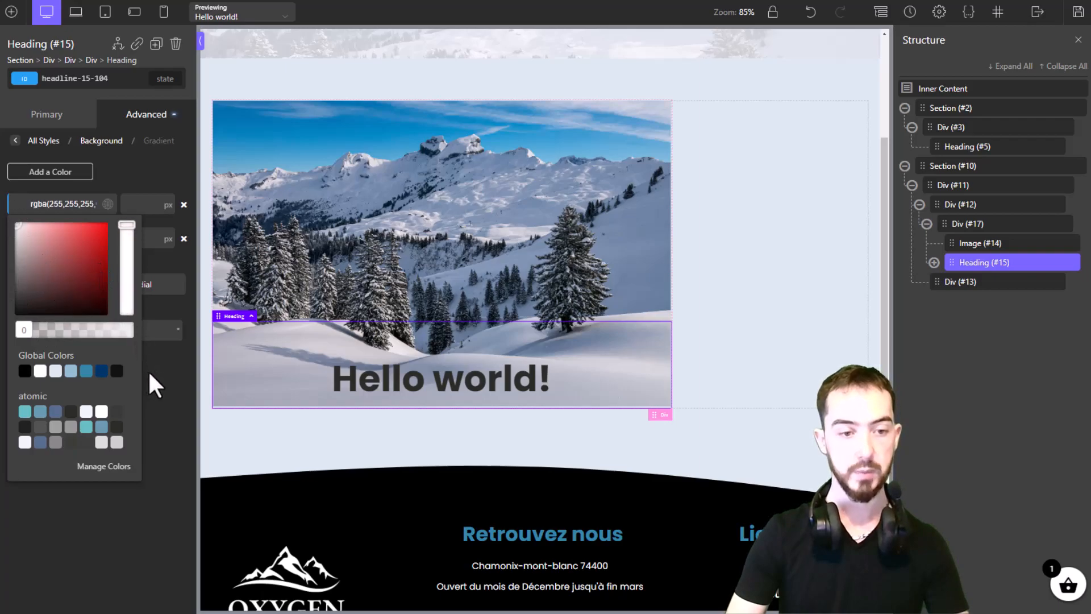
left_click(163, 397)
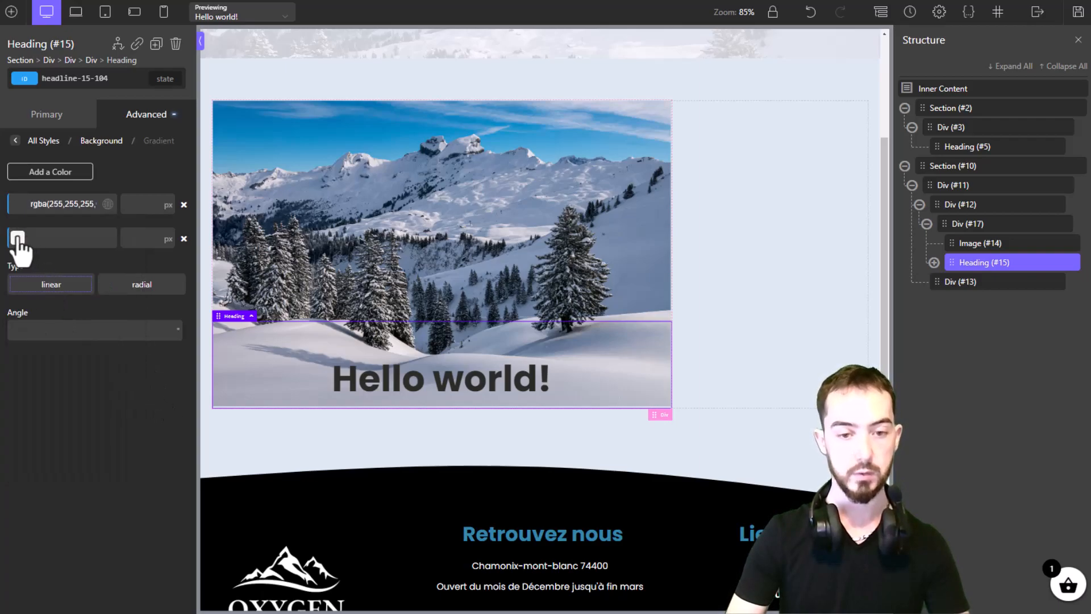
left_click(18, 237)
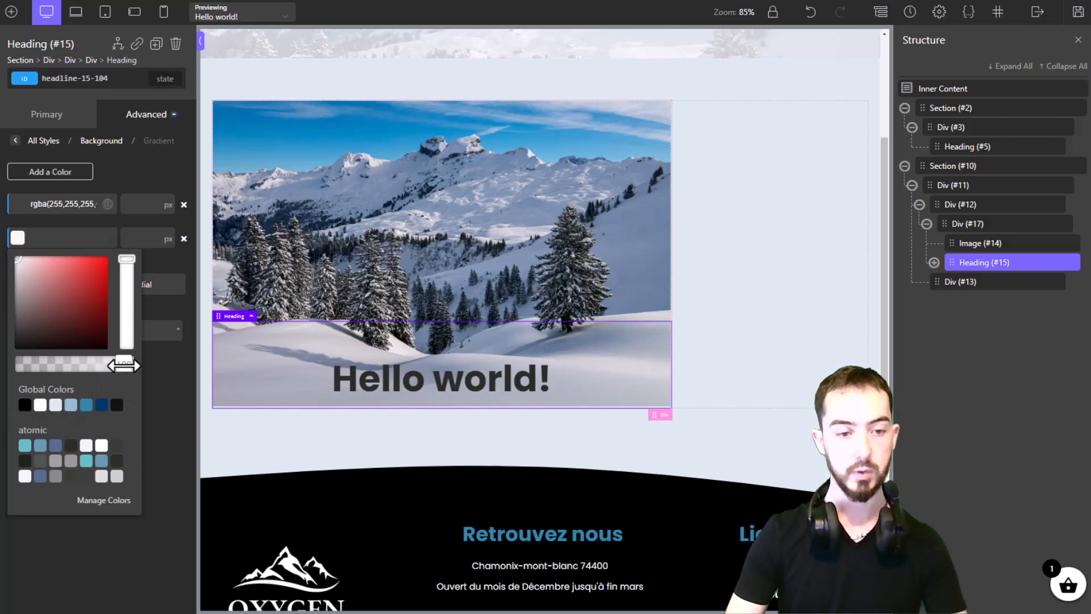
left_click_drag(47, 275, 15, 256)
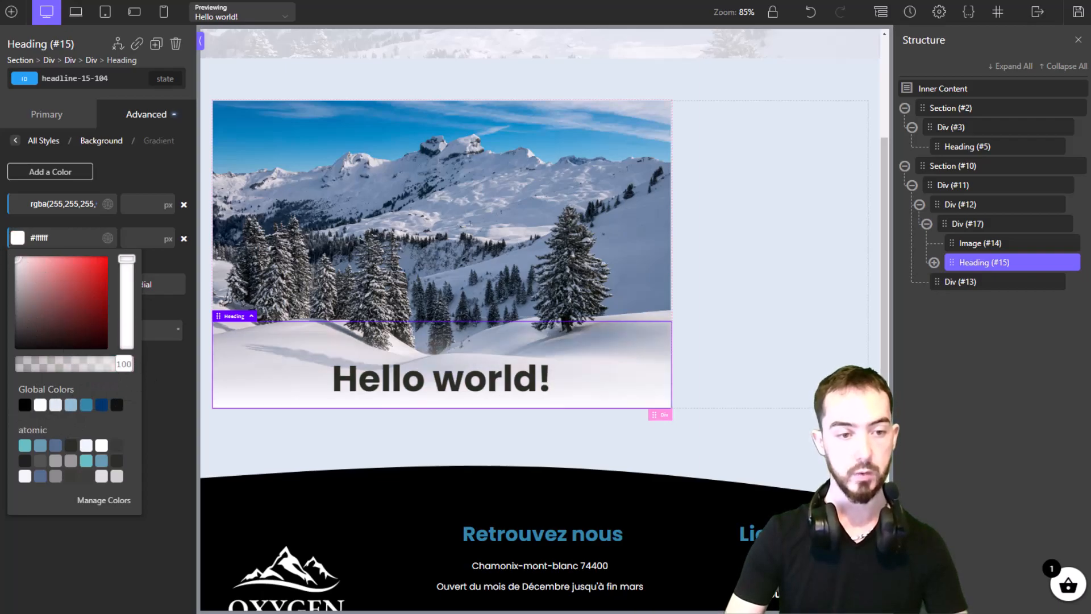
left_click(169, 395)
left_click(59, 287)
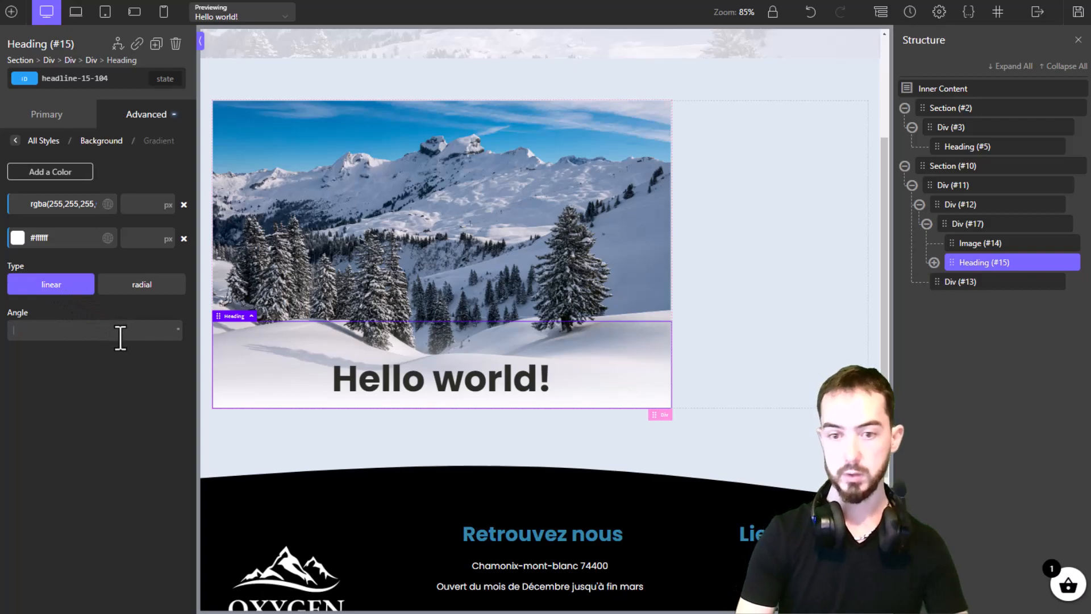
Step: Try an angle of 90 for the heading's linear gradient
type("90")
key("BackSpace")
key("BackSpace")
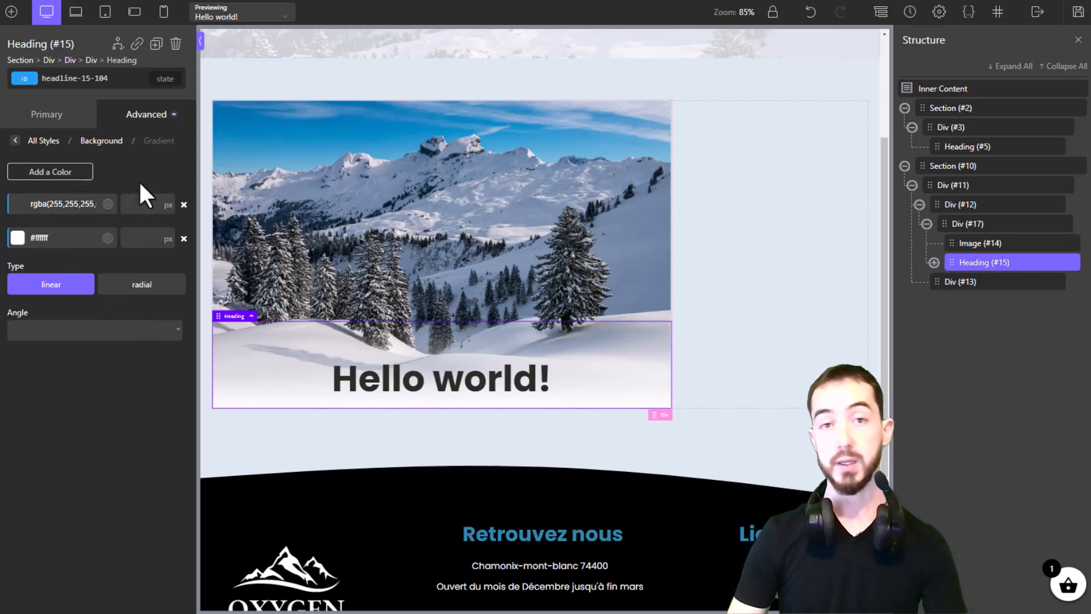
Step: Set the position of the solid white #ffffff gradient stop on the title heading to 80 px
left_click(143, 238)
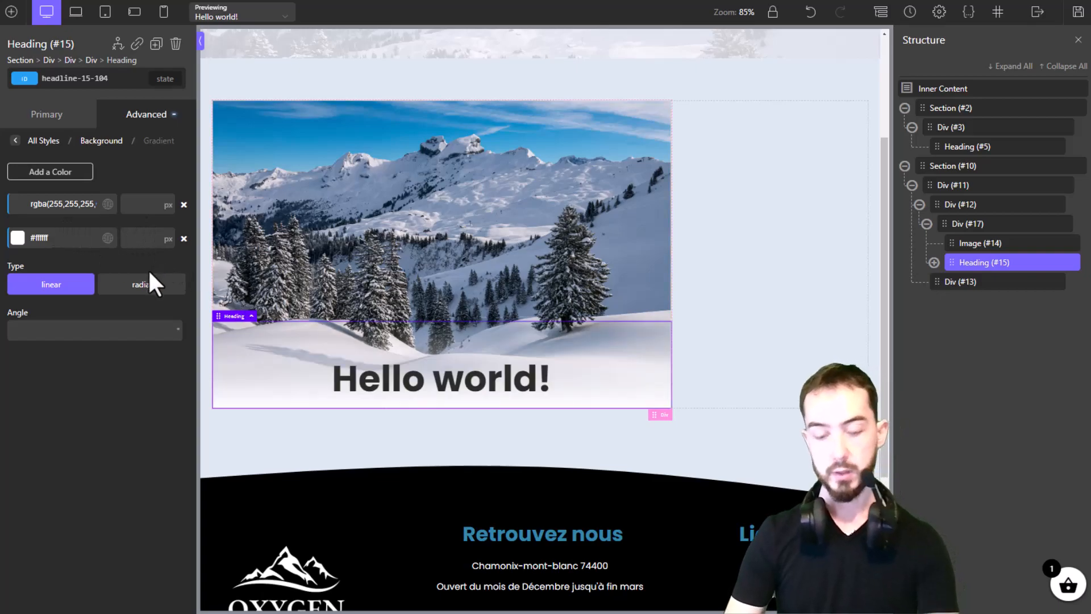
type("80")
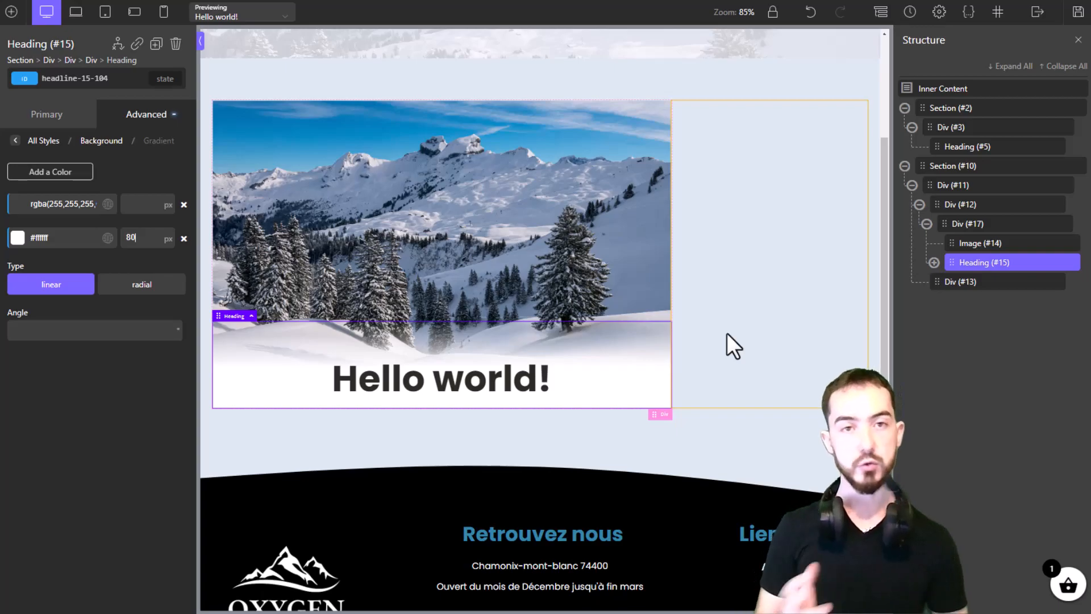
left_click(707, 340)
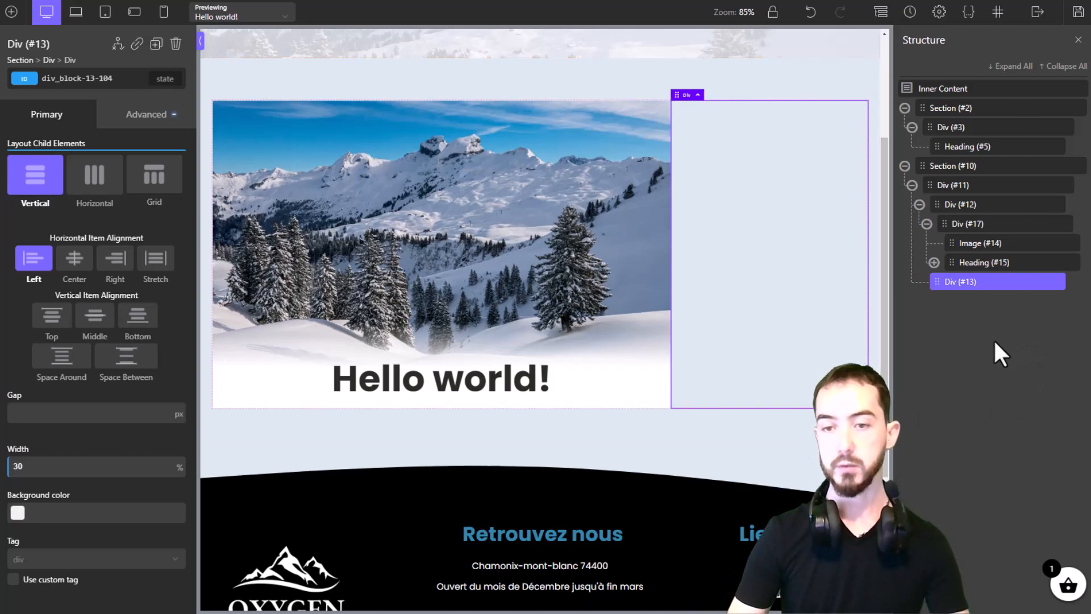
Step: Add the dynamic post Content element to the 70% column, below the block with the image and title
left_click(968, 266)
left_click(965, 284)
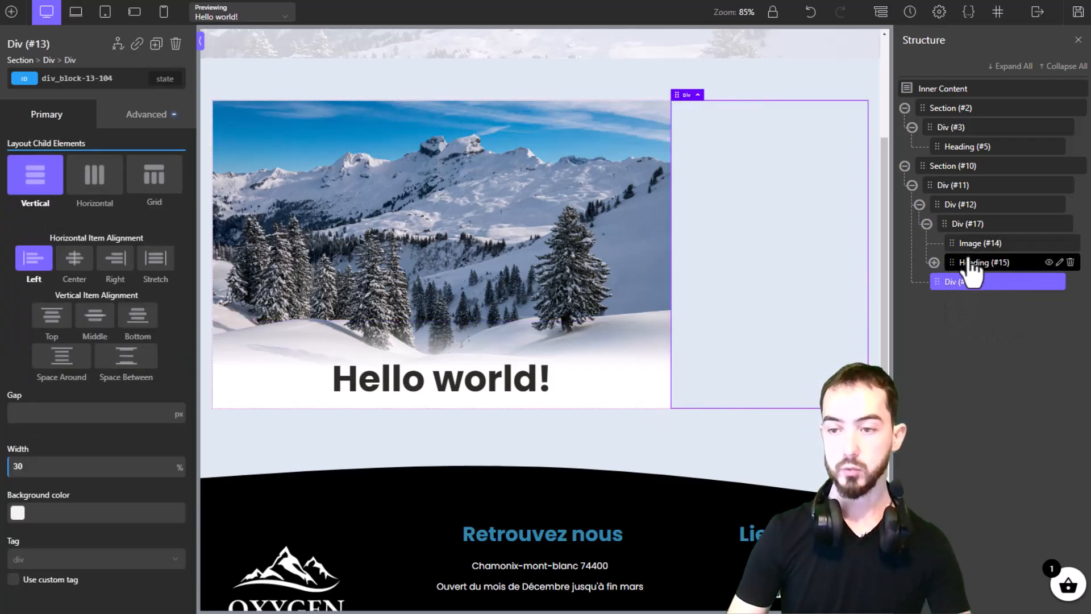
left_click(970, 265)
left_click(964, 226)
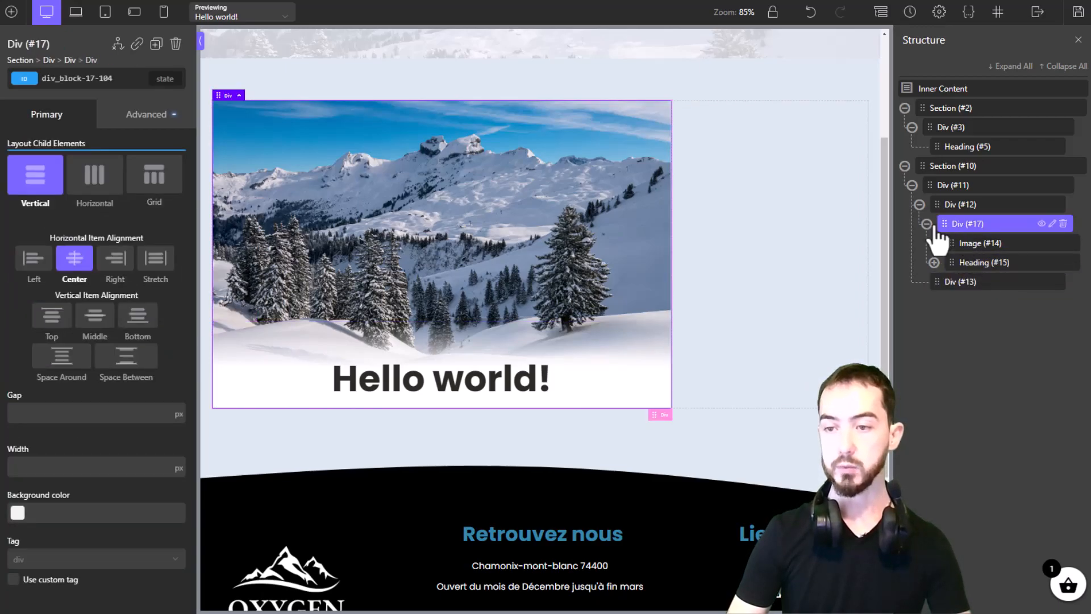
left_click(960, 209)
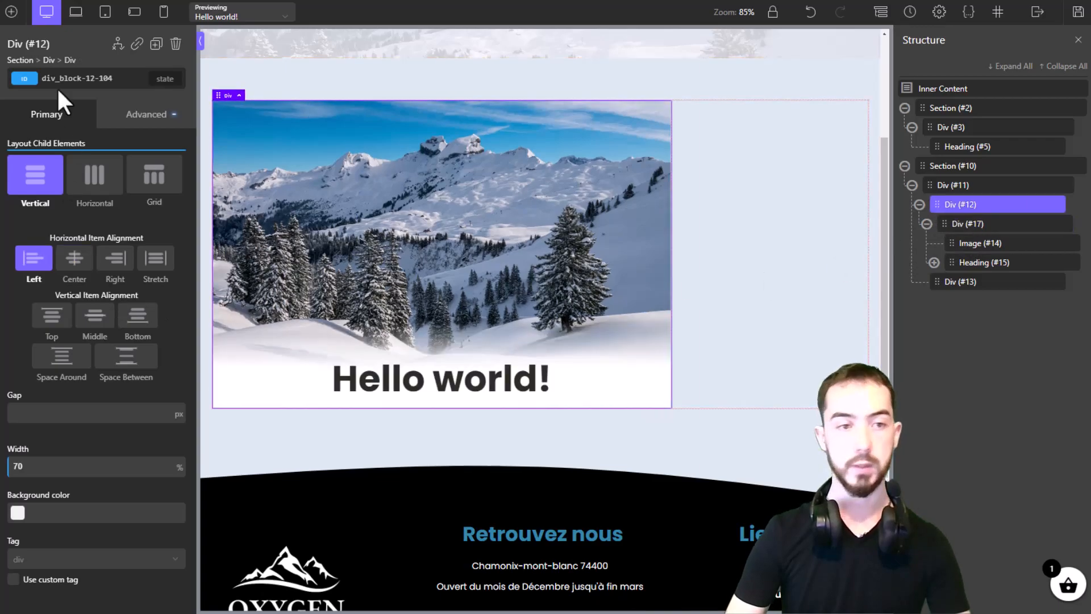
left_click(12, 12)
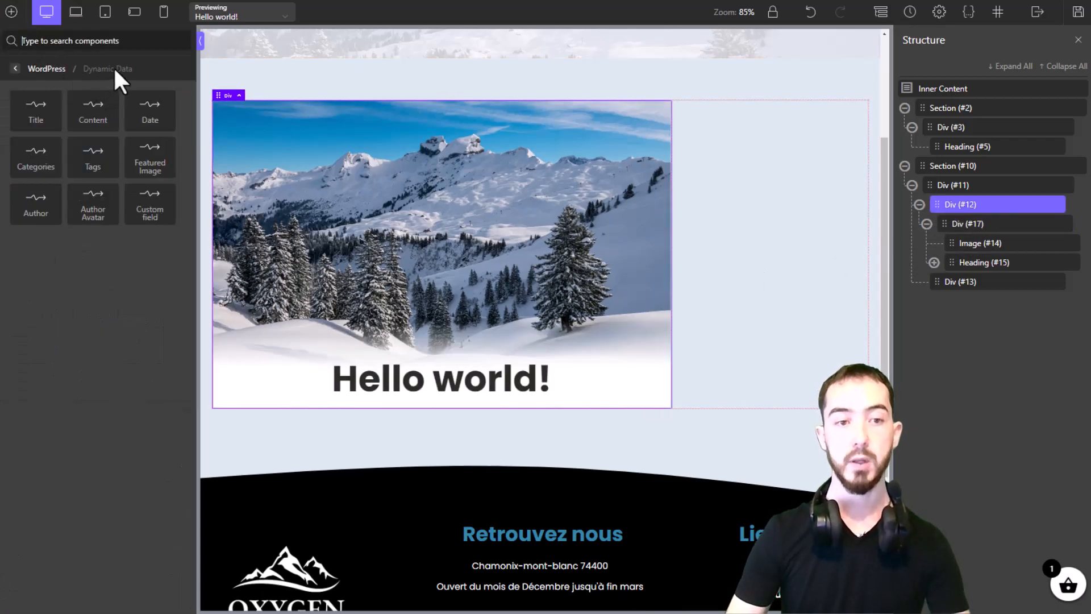
left_click(108, 127)
scroll(551, 265, "down", 2)
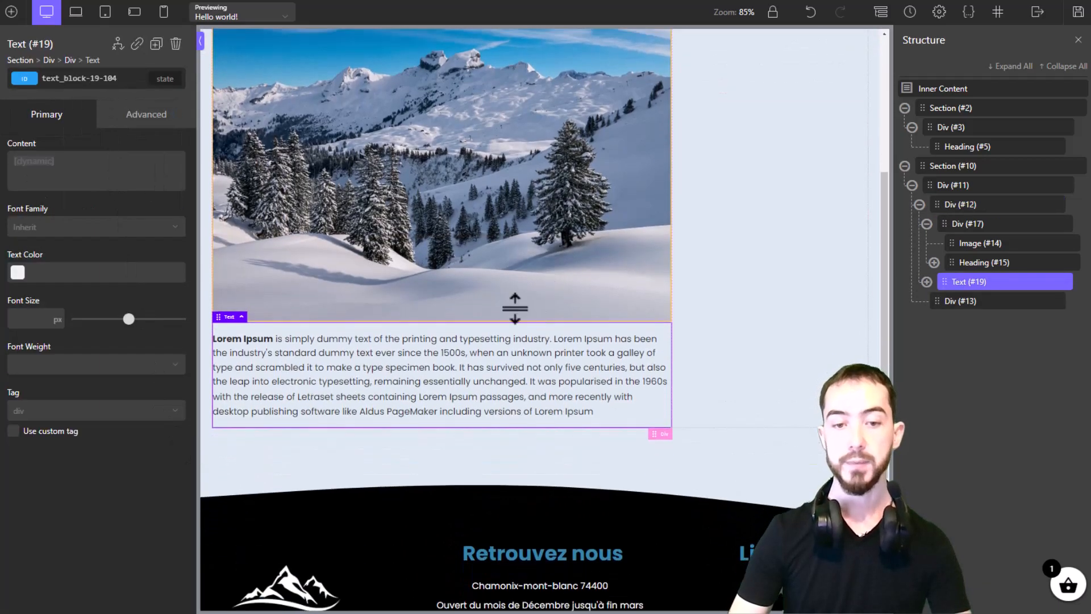
Step: Set the post content text's padding to 20 px on all four sides
left_click(164, 116)
left_click(114, 187)
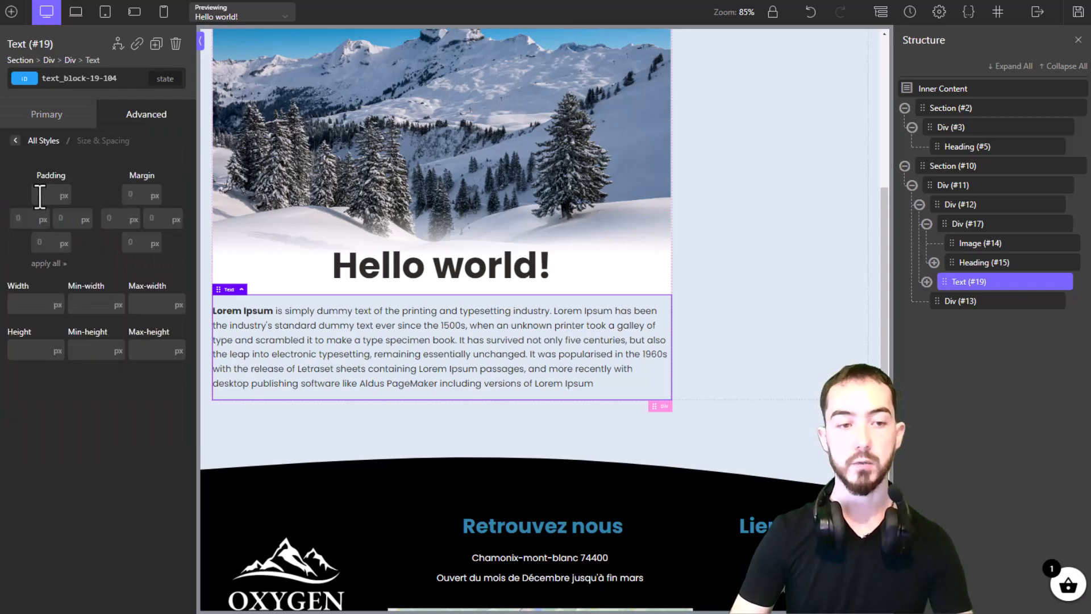
type("20")
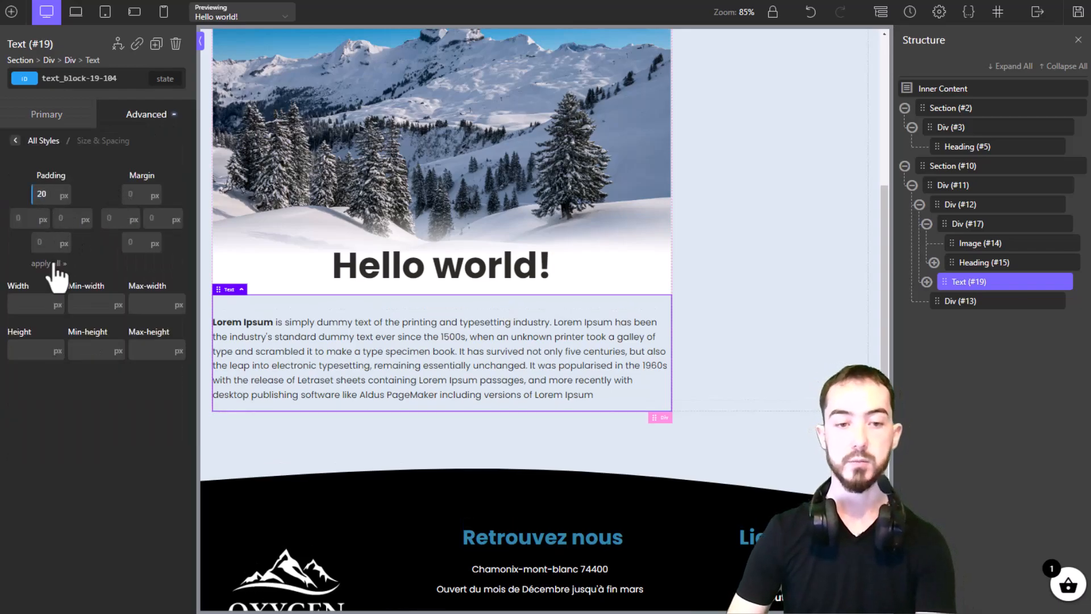
left_click(48, 263)
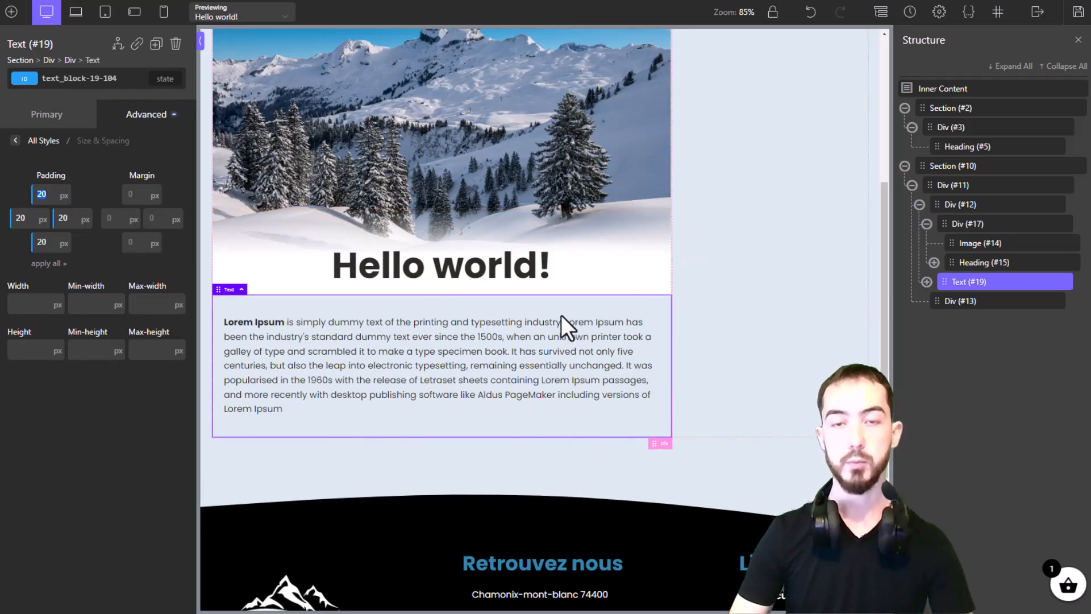
Step: Add a WordPress Comments List element below the post content text in the 70% column
left_click(11, 11)
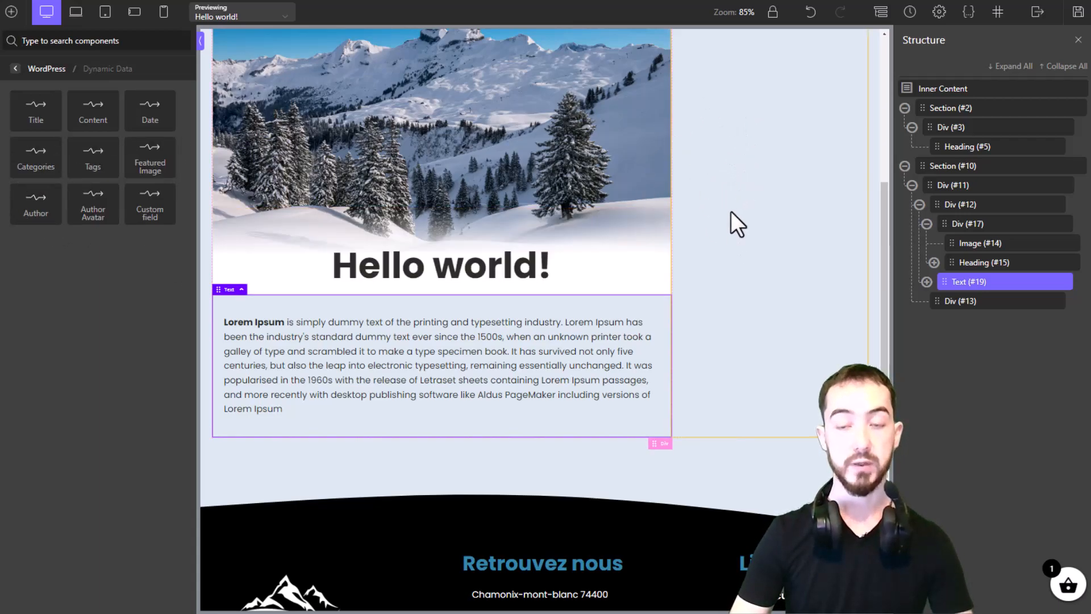
scroll(750, 355, "up", 2)
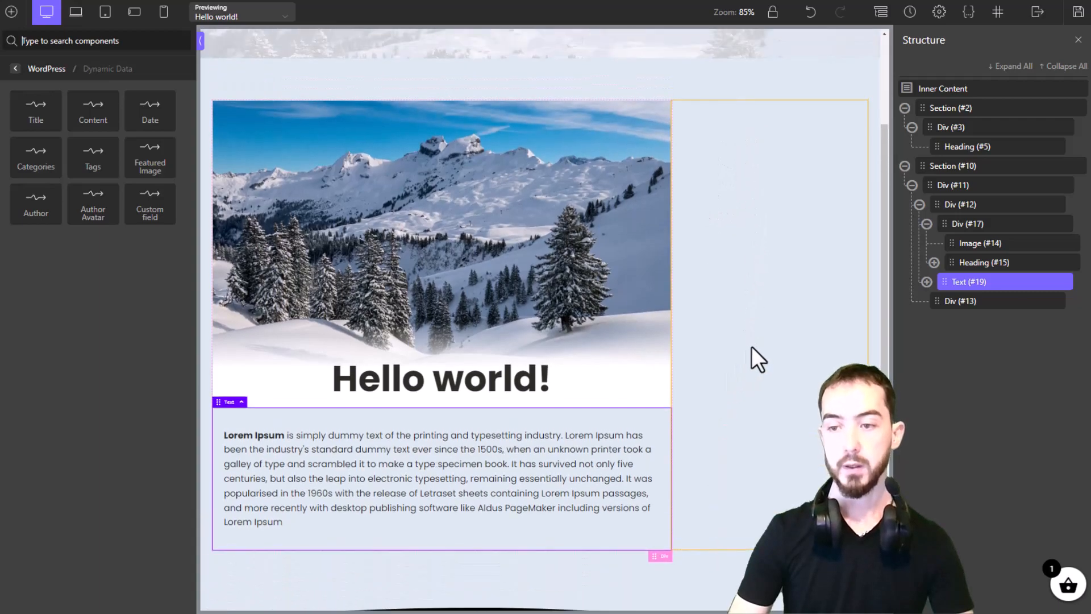
scroll(475, 316, "down", 3)
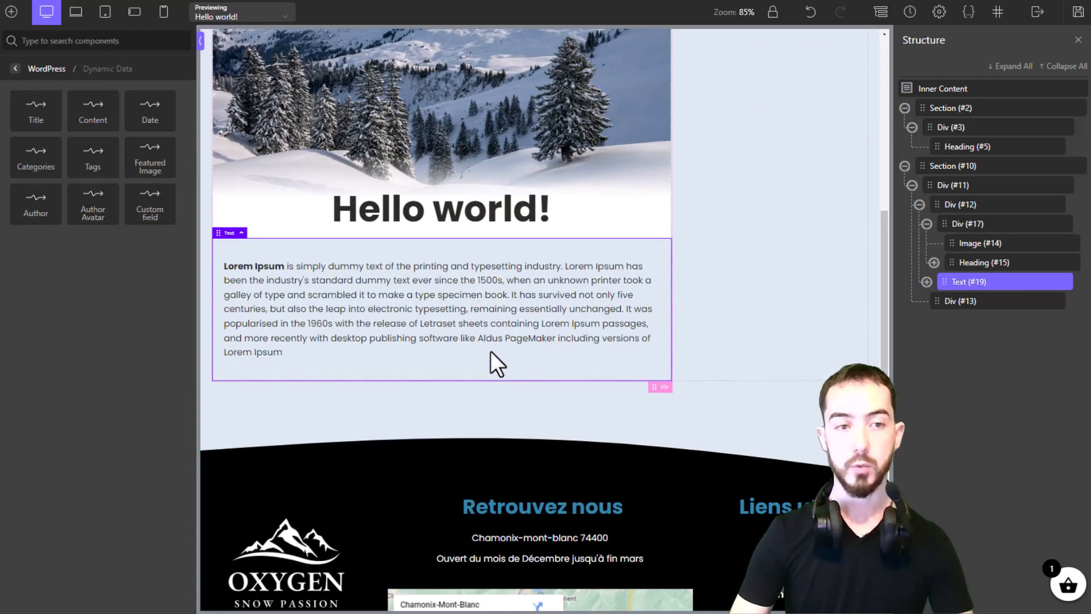
left_click(968, 225)
left_click(961, 282)
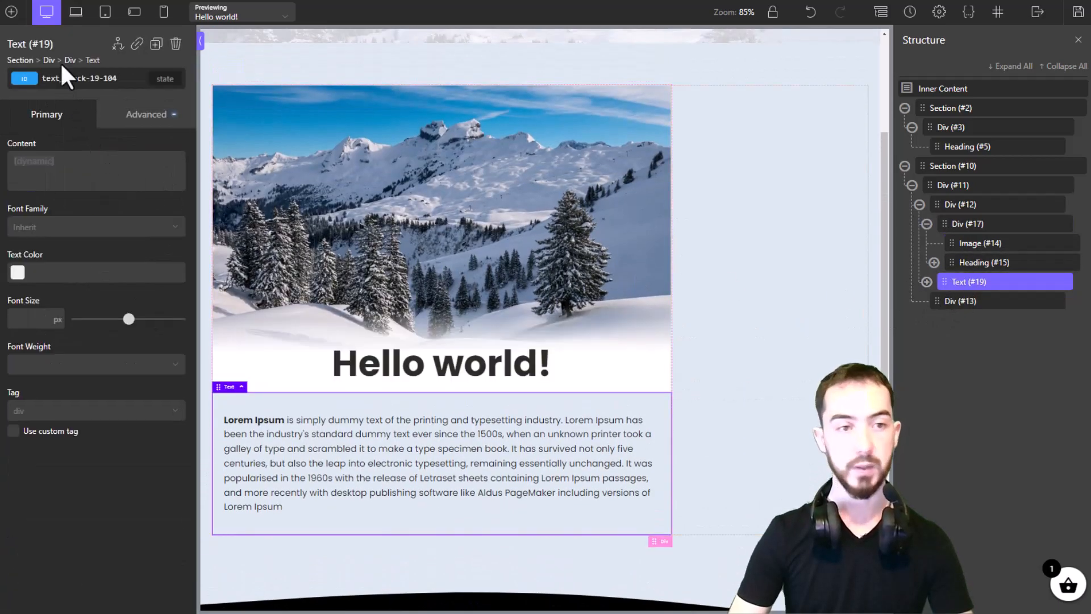
left_click(11, 12)
left_click(926, 283)
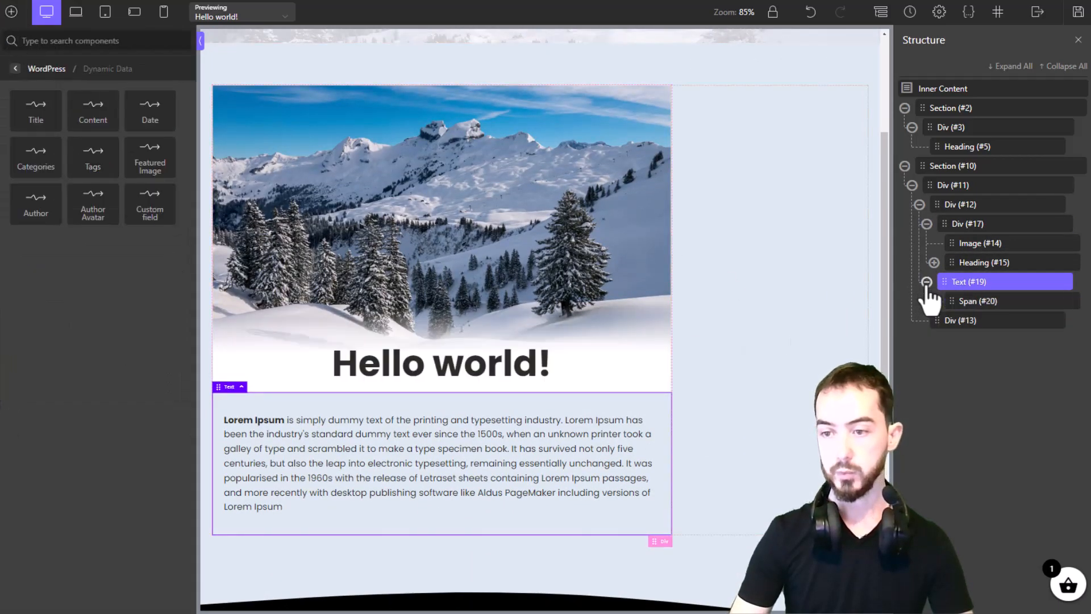
left_click(926, 282)
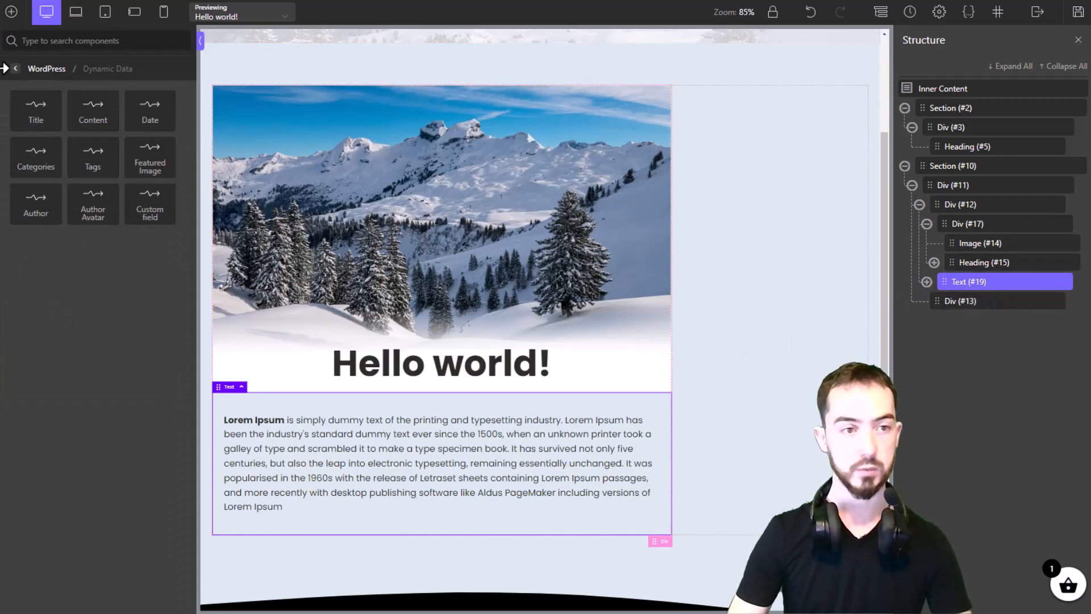
left_click(11, 14)
left_click(14, 10)
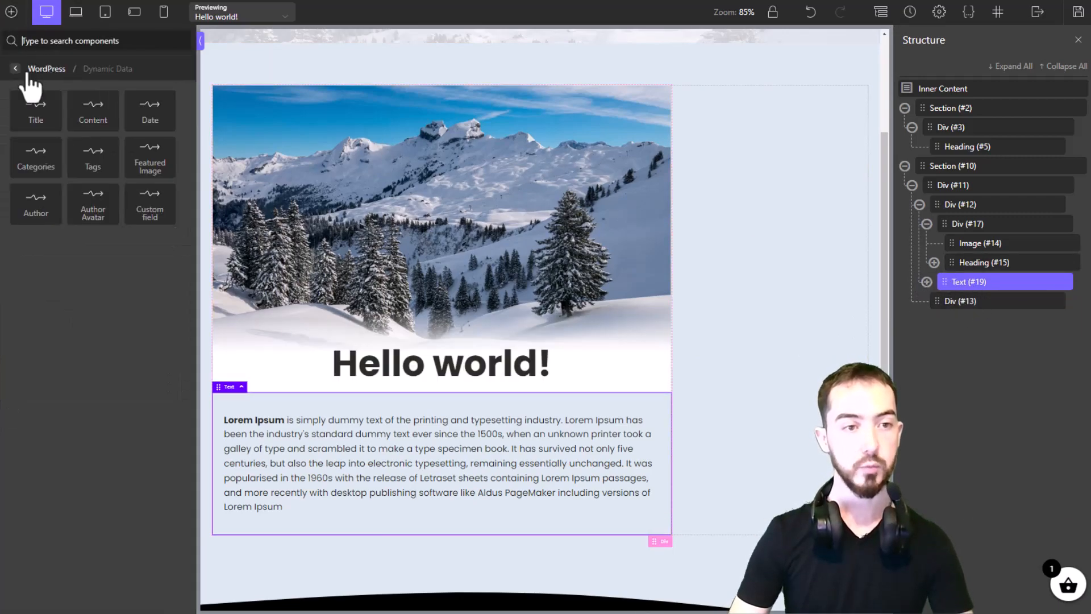
left_click(16, 69)
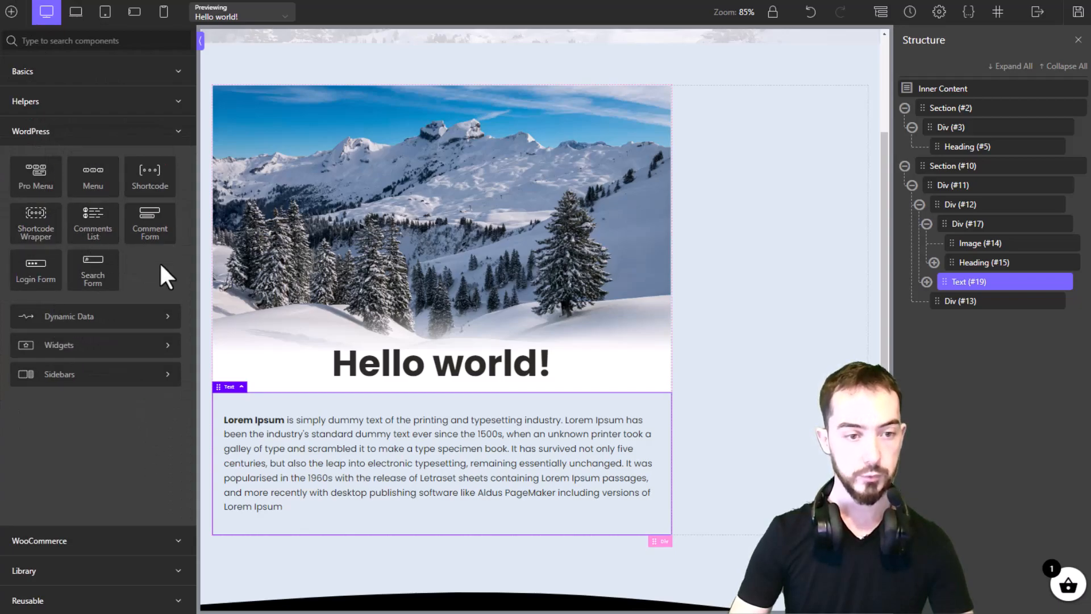
left_click(106, 232)
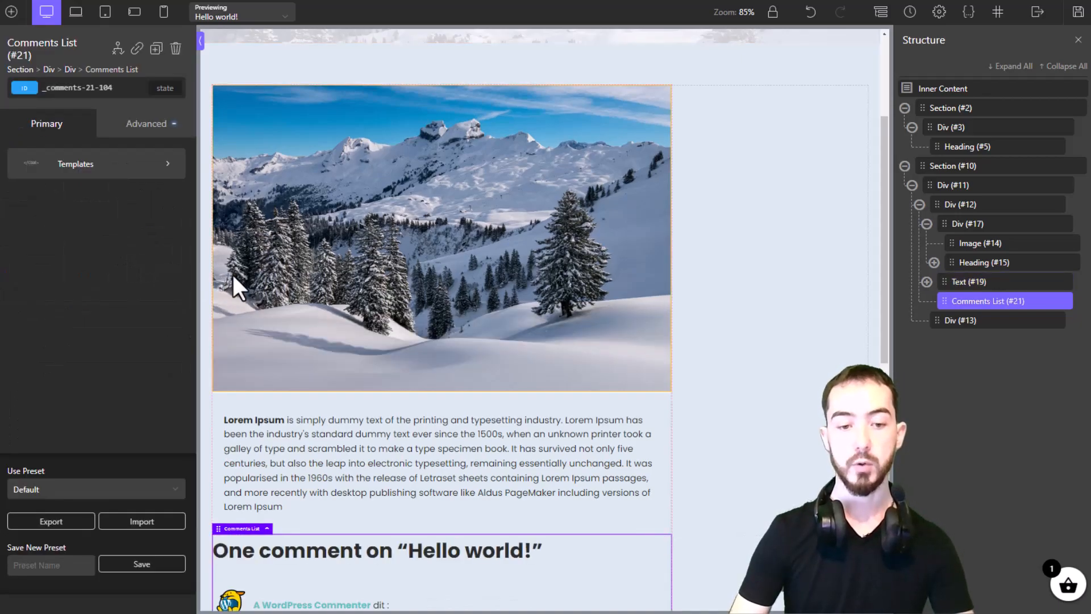
scroll(390, 365, "down", 3)
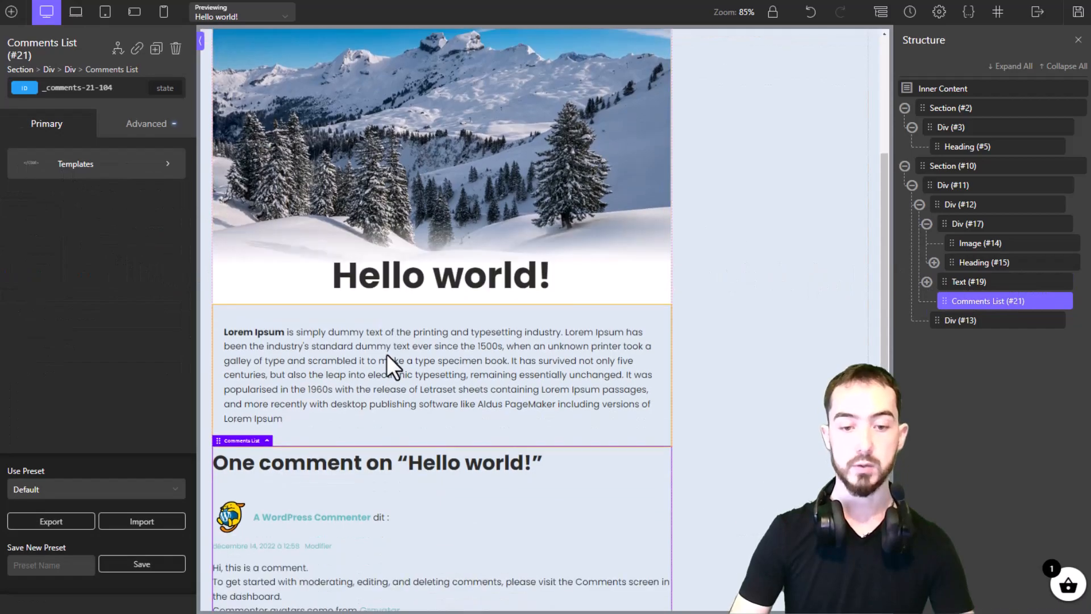
Step: Add a WordPress Comment Form element directly below the comments list
left_click(12, 12)
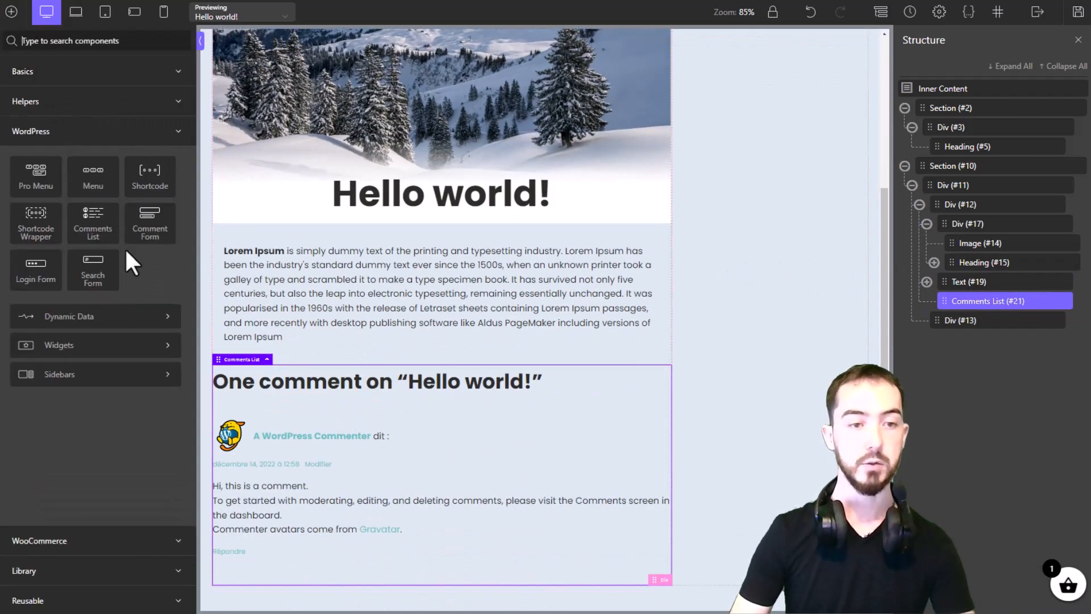
left_click(151, 239)
scroll(429, 293, "down", 5)
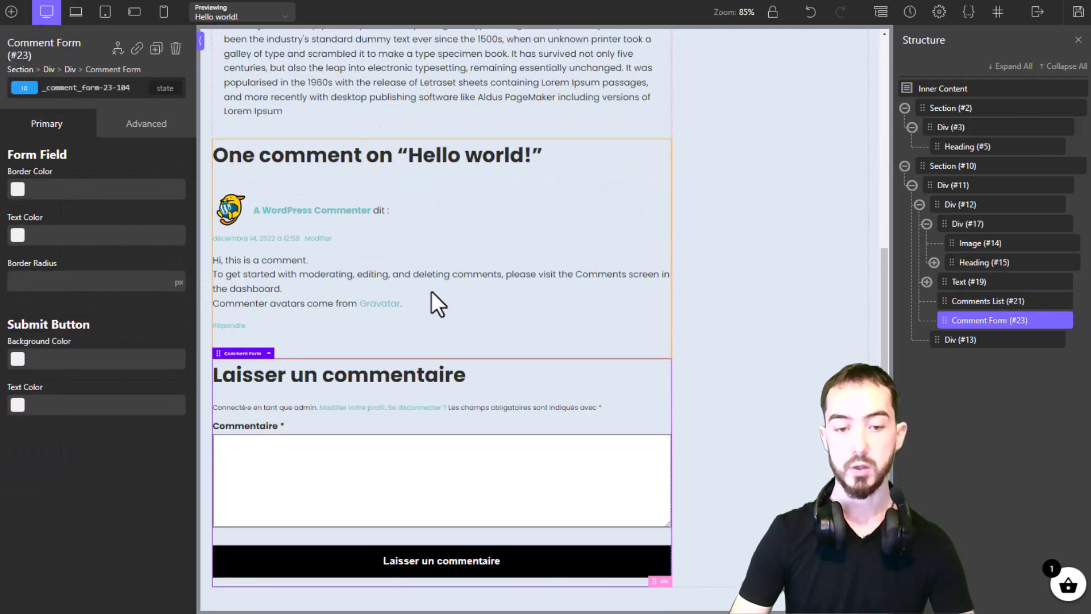
scroll(357, 365, "up", 1)
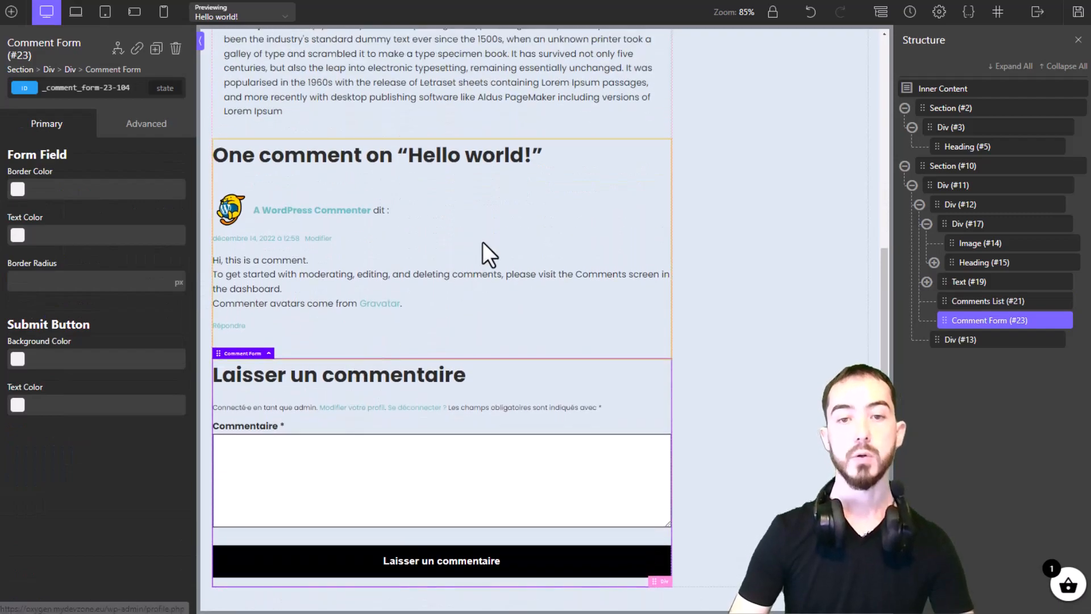
Step: Examine the PHP and CSS template options of the comments list
left_click(473, 264)
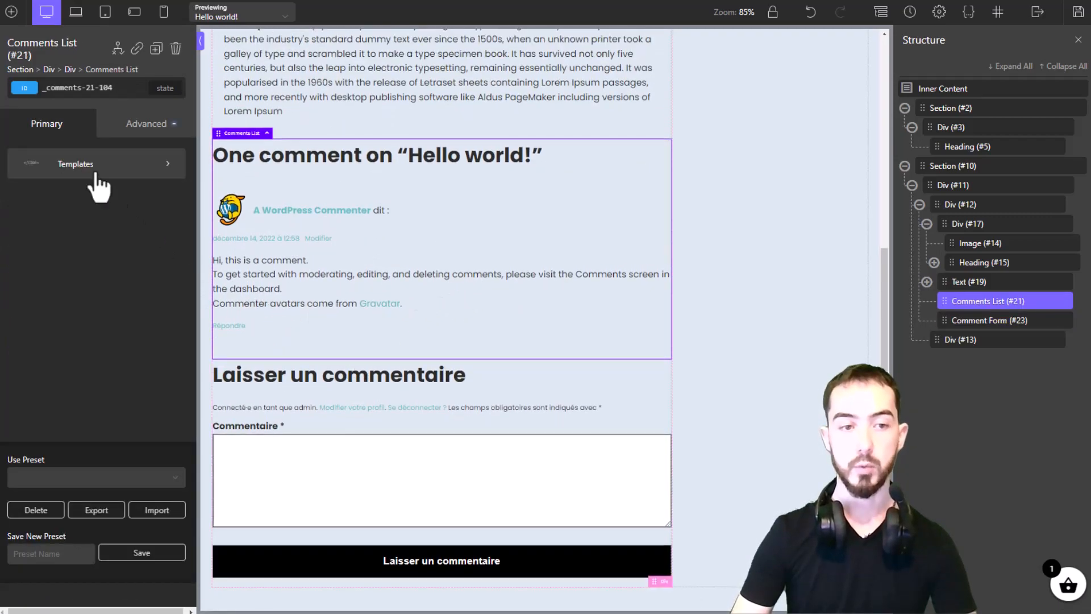
left_click(91, 163)
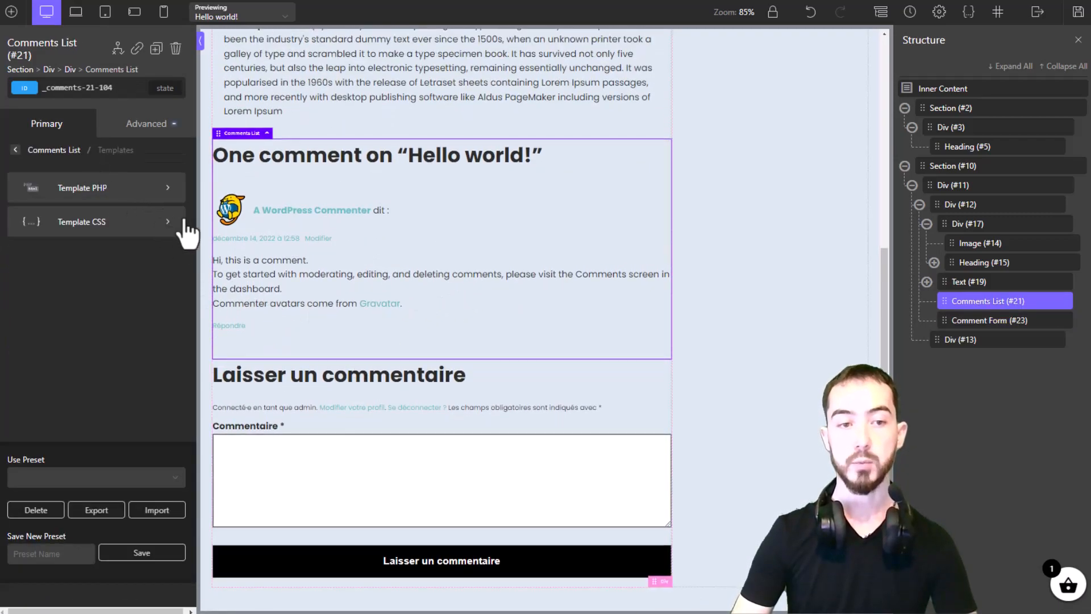
left_click(94, 190)
left_click(16, 141)
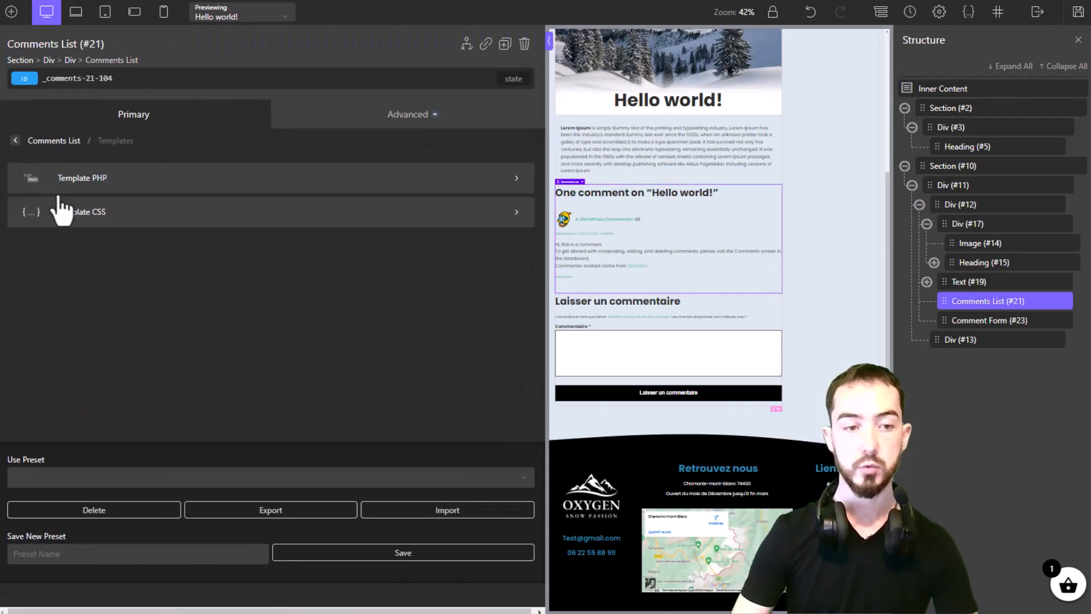
left_click(98, 219)
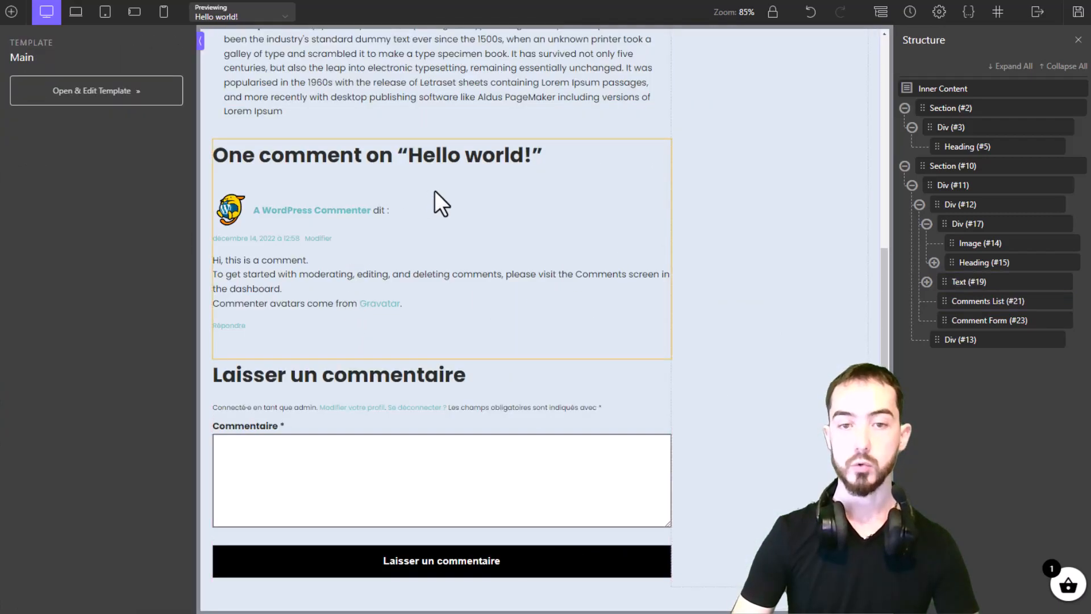
left_click(435, 190)
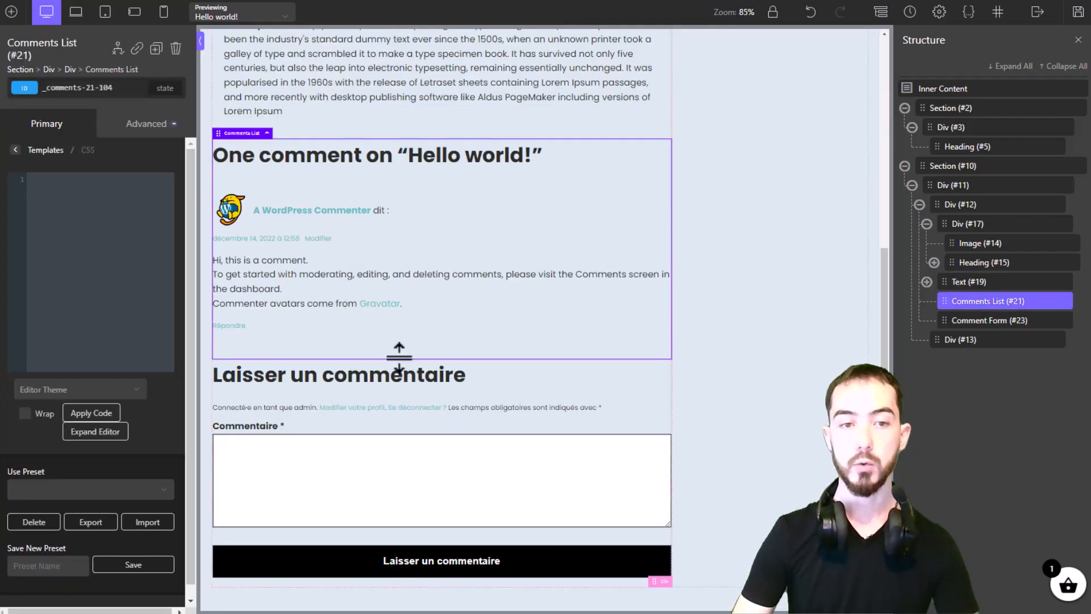
Step: Examine the comment form's field and submit button style options, and review the article column from image to comments
scroll(401, 248, "down", 2)
left_click(340, 374)
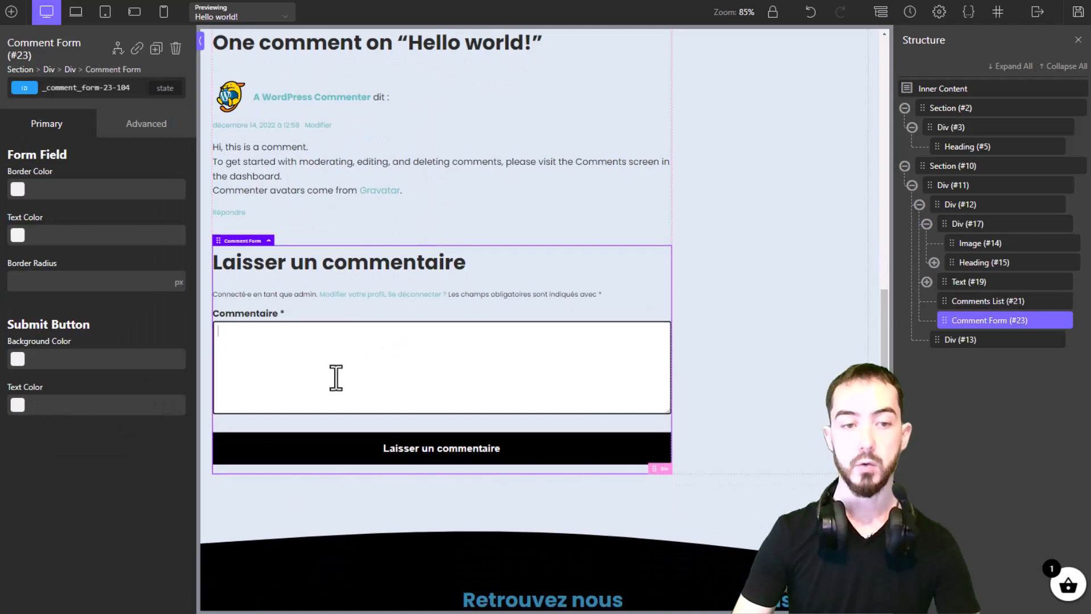
left_click(443, 116)
left_click(390, 297)
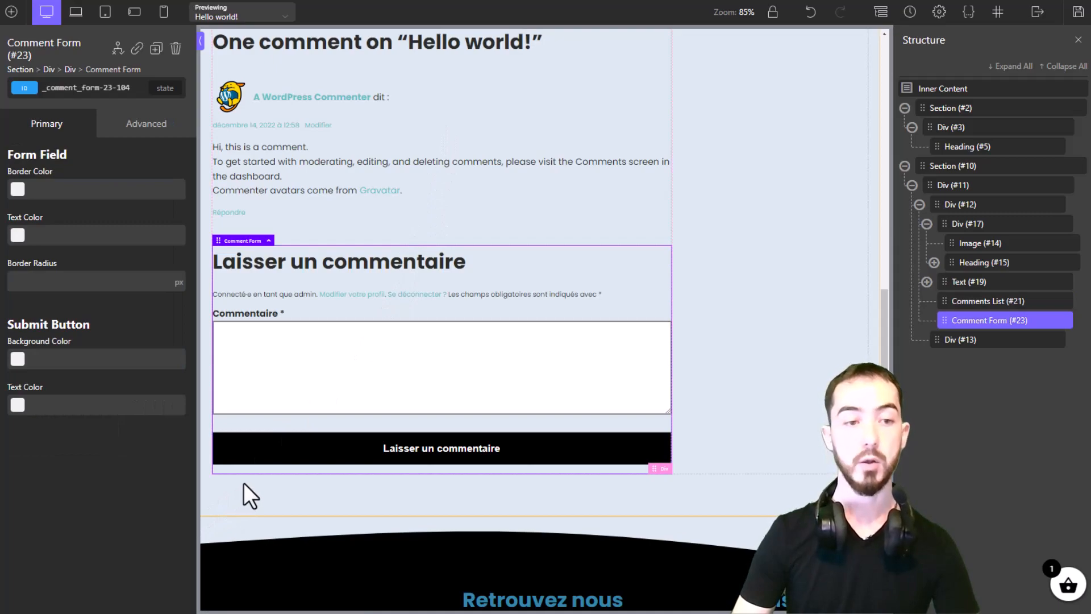
scroll(744, 272, "up", 1)
scroll(745, 272, "up", 5)
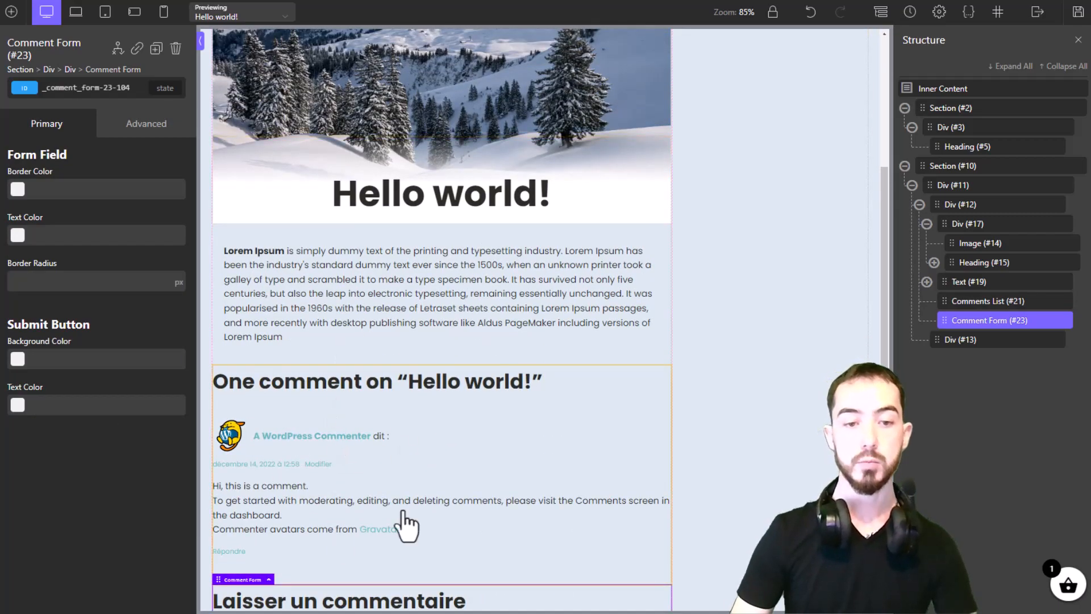
scroll(490, 224, "up", 2)
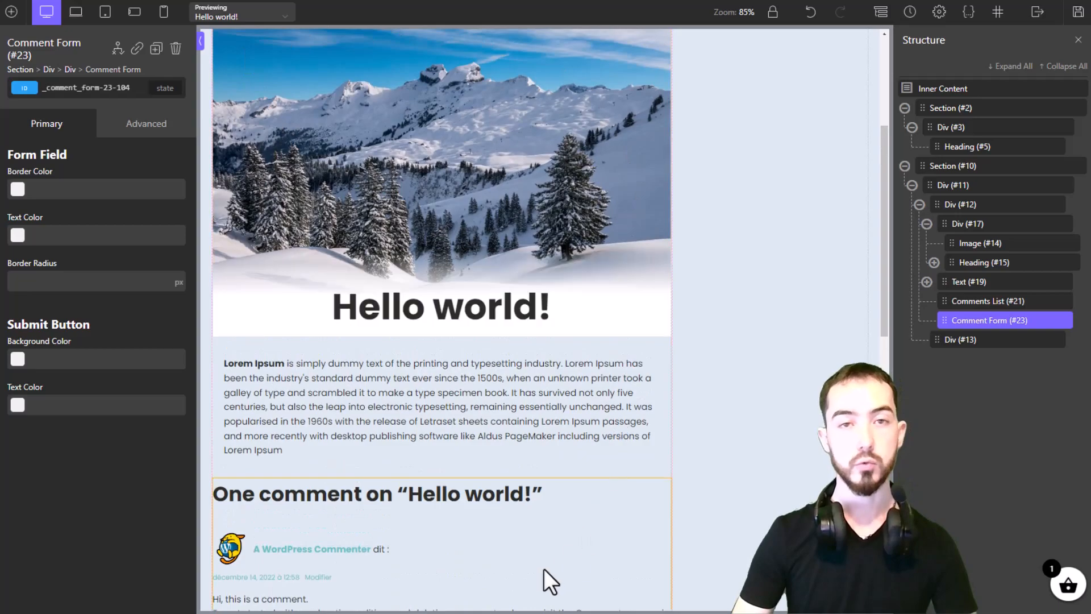
scroll(474, 346, "down", 3)
scroll(436, 349, "down", 1)
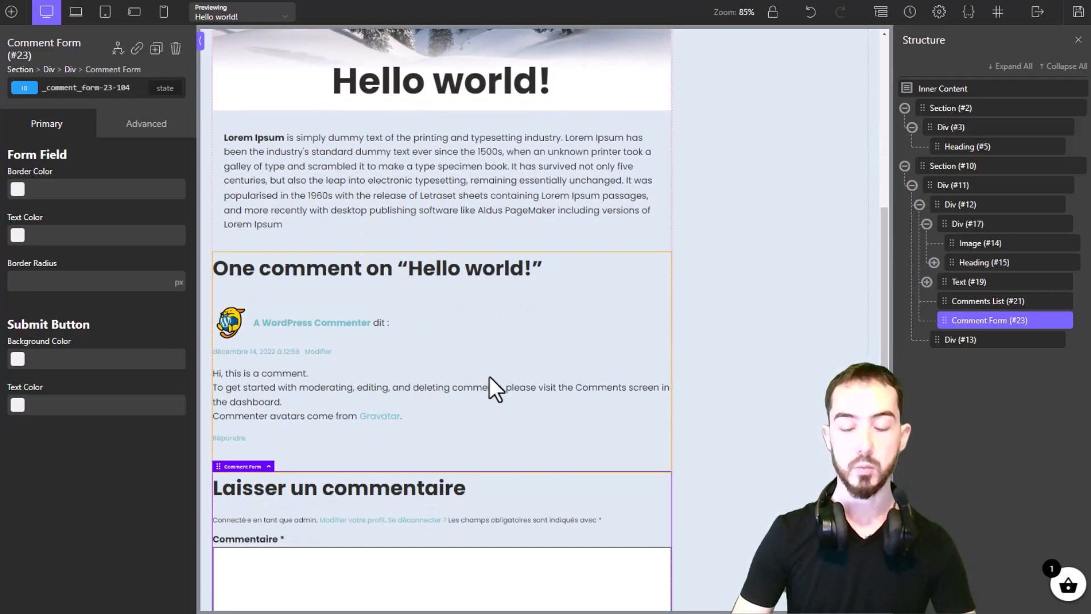
scroll(489, 375, "down", 2)
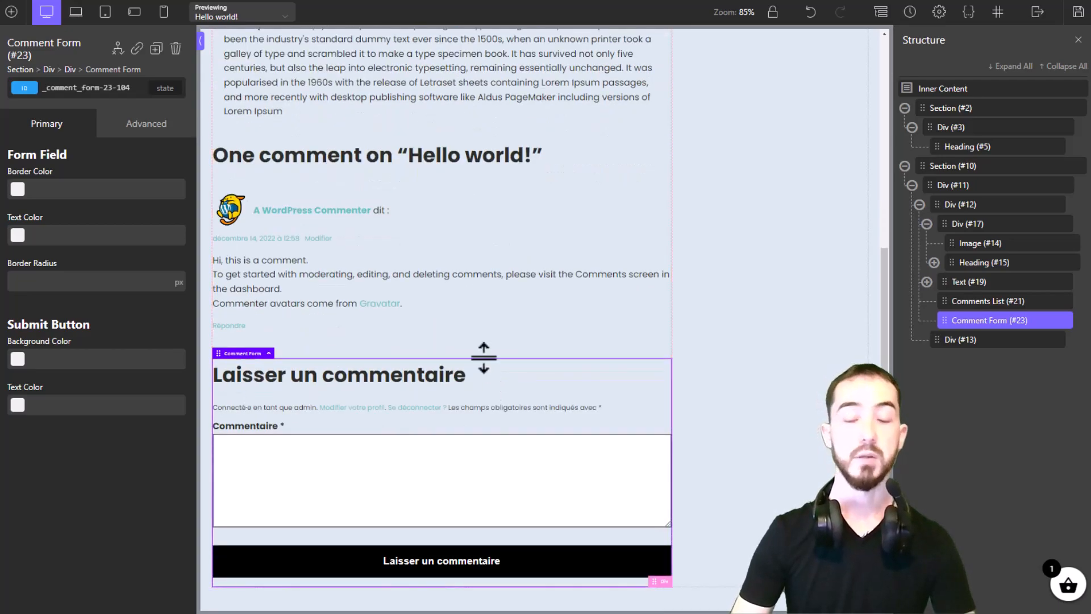
scroll(657, 190, "up", 2)
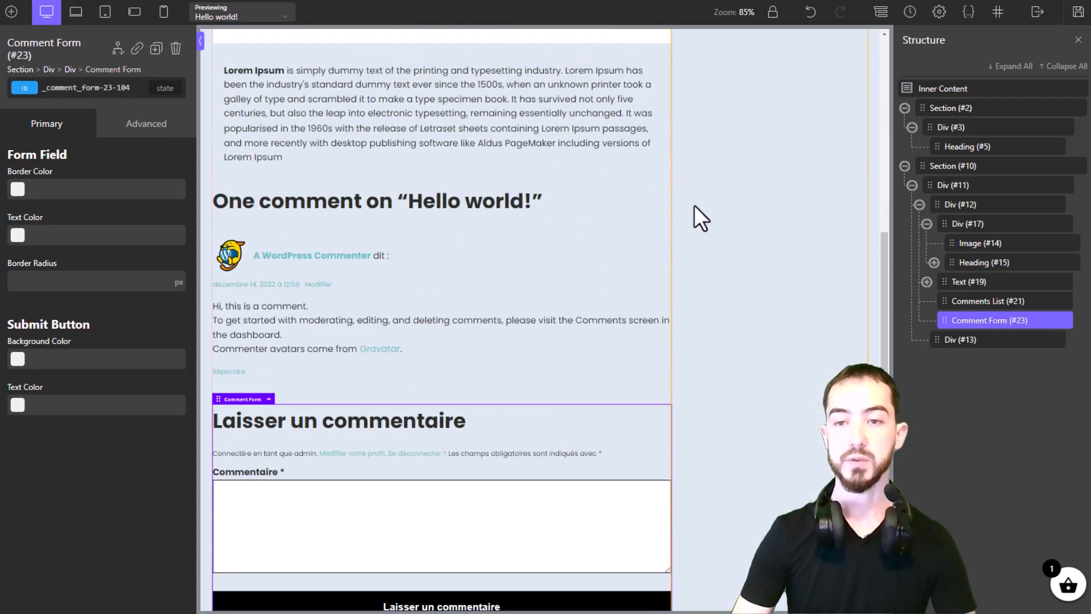
scroll(662, 241, "down", 2)
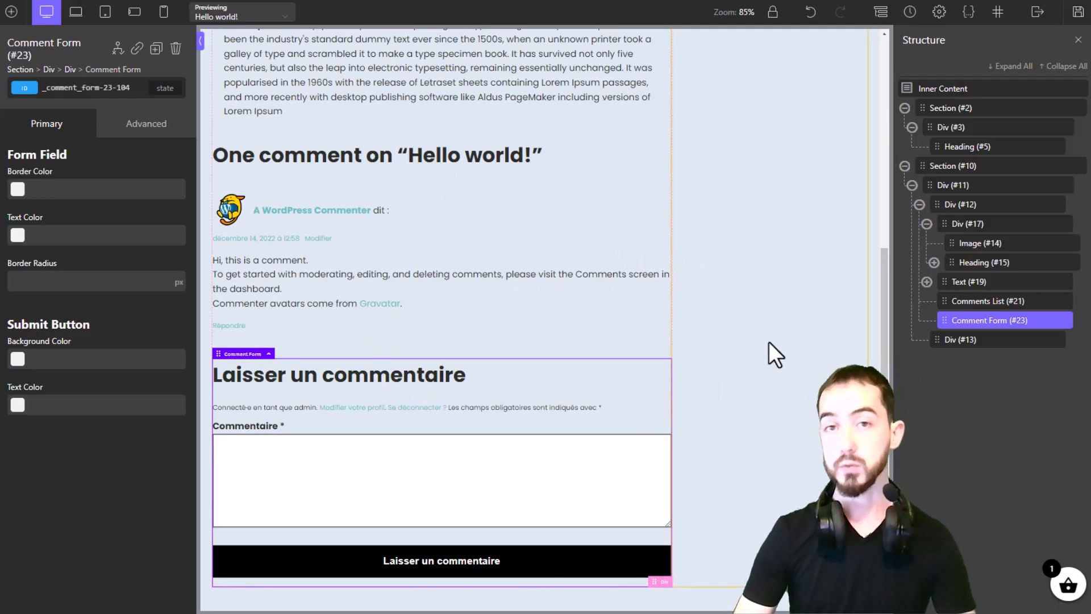
Step: Set the left padding of the empty 30% column div to 20 px
scroll(704, 343, "up", 5)
scroll(712, 319, "up", 5)
left_click(755, 365)
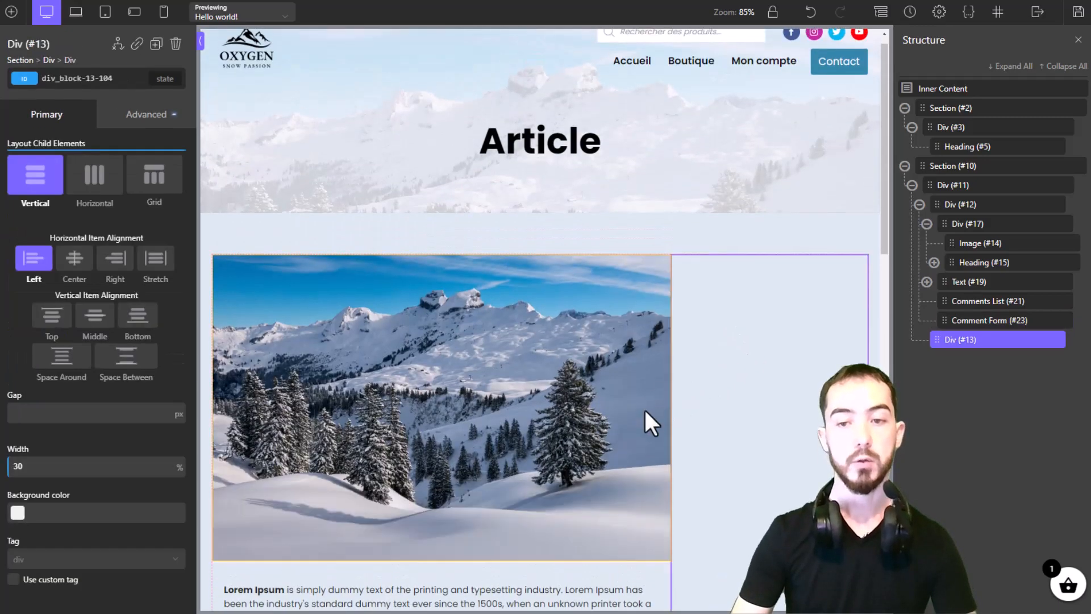
left_click(139, 116)
left_click(109, 189)
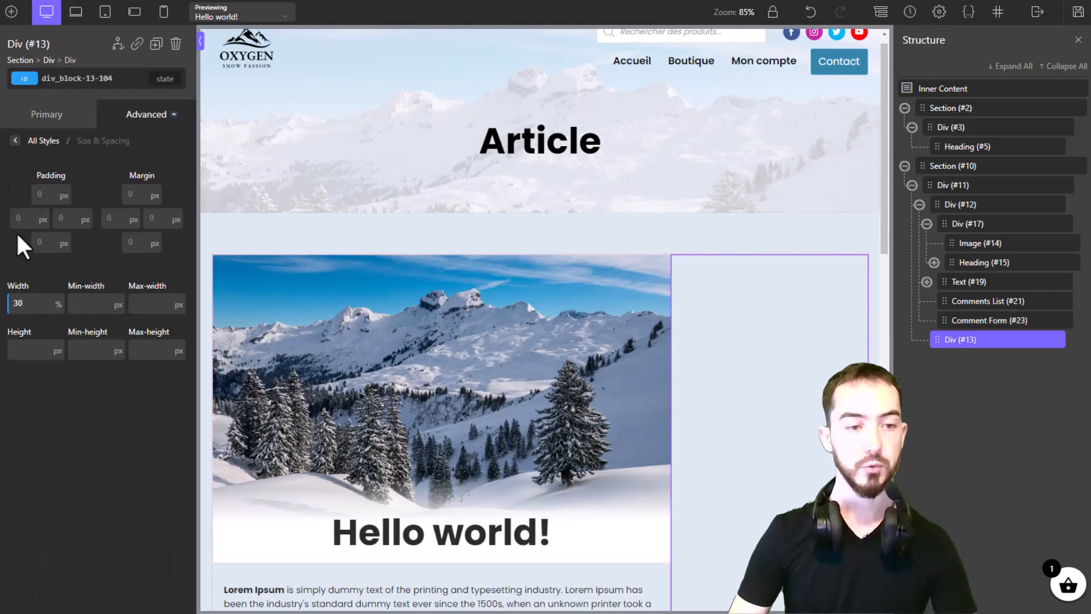
type("20")
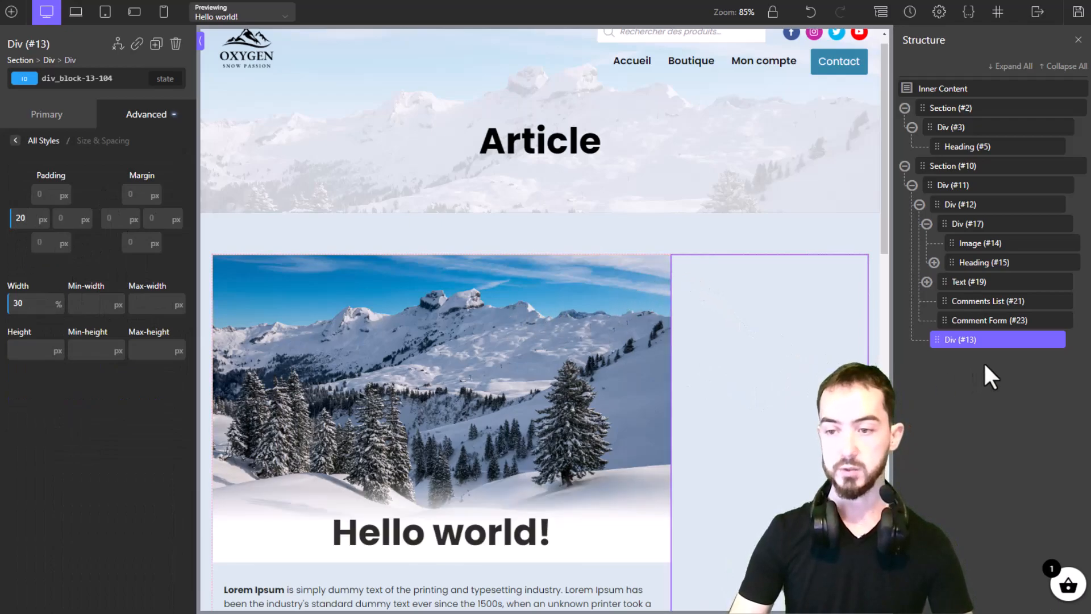
Step: Give the 30% column div the white global color Blanc as its background
left_click(135, 118)
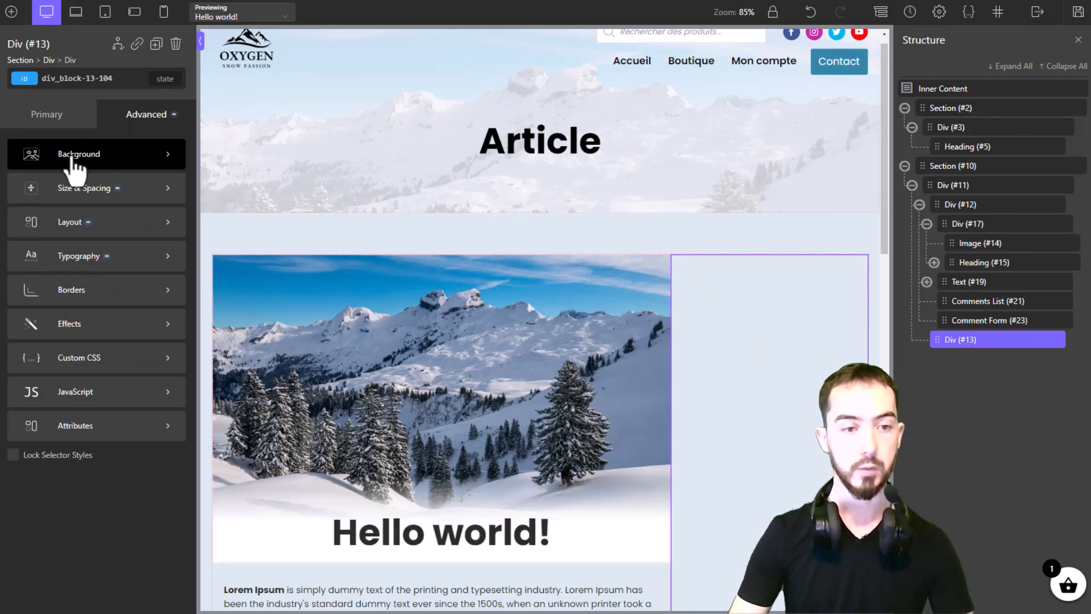
left_click(97, 188)
left_click(142, 118)
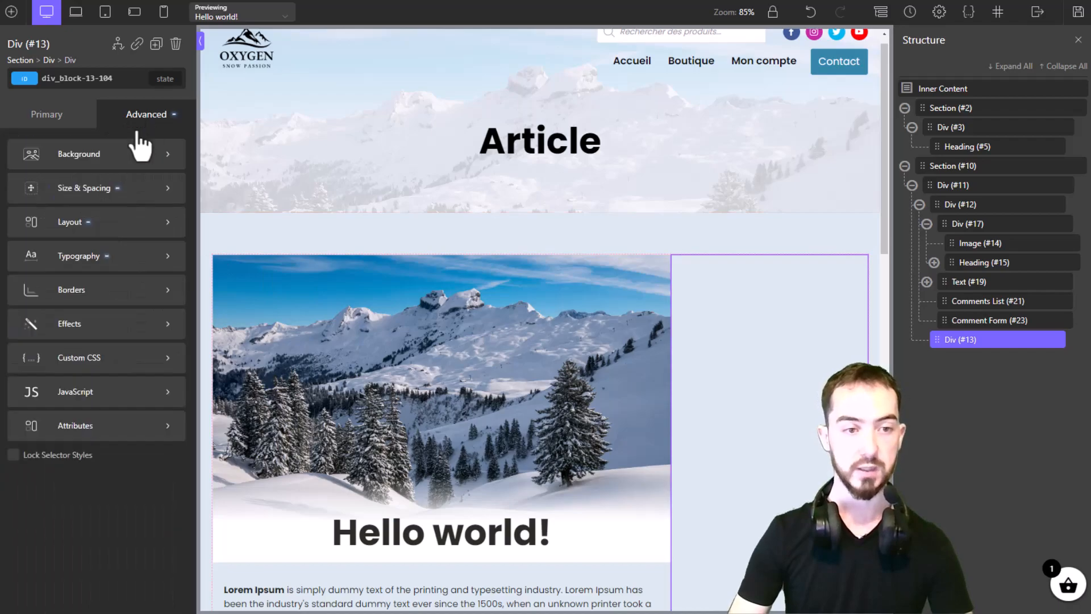
left_click(80, 154)
left_click(18, 186)
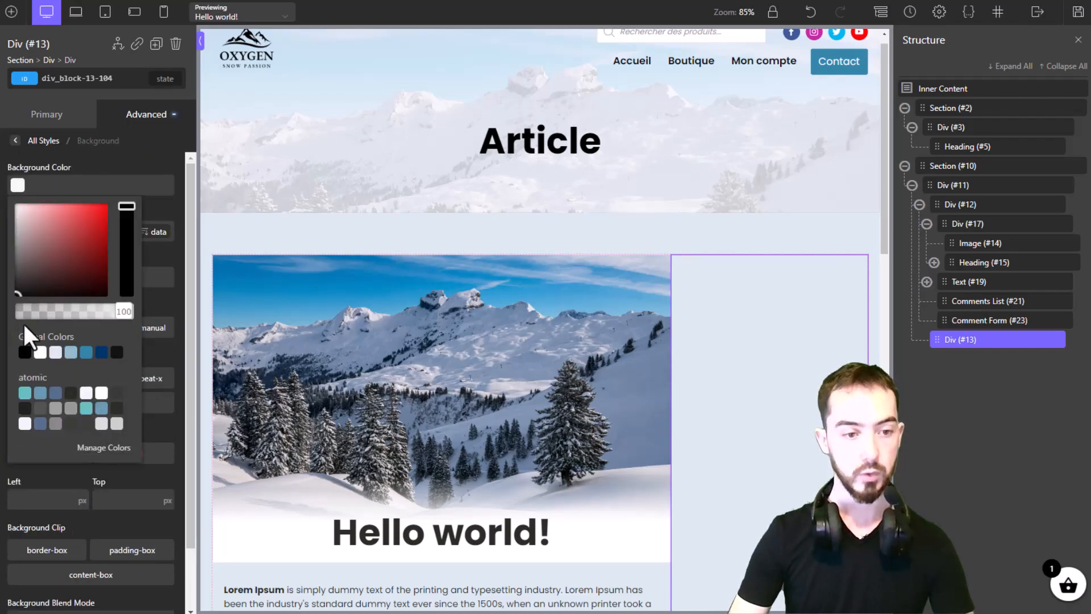
left_click(40, 352)
Step: Round the 30% column div's borders with a 15 px radius and set its left margin to 20 px
left_click(142, 117)
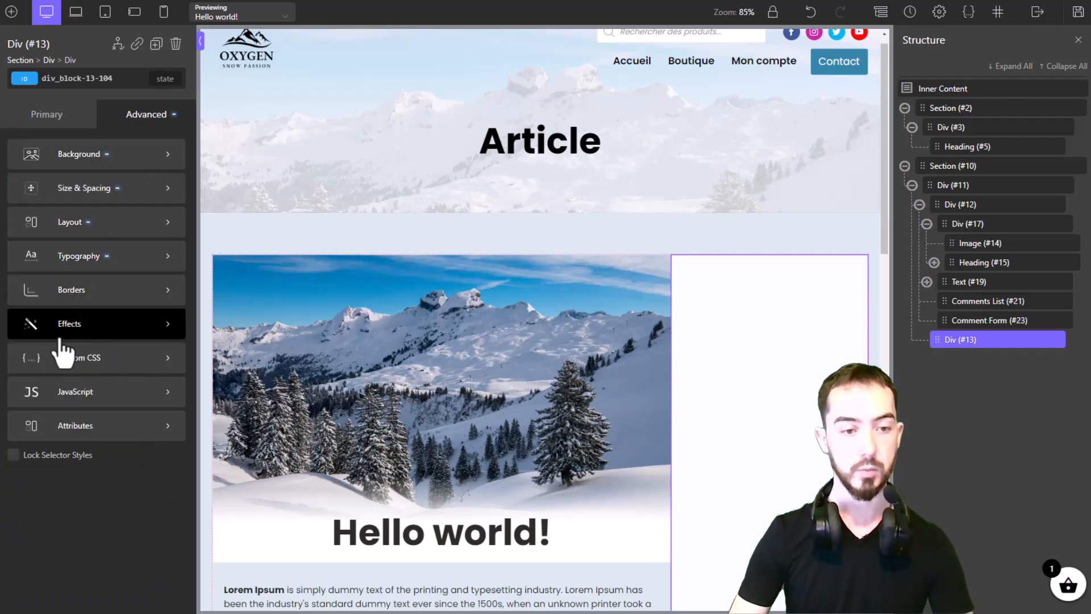
left_click(70, 301)
left_click(63, 364)
type("15")
left_click(145, 121)
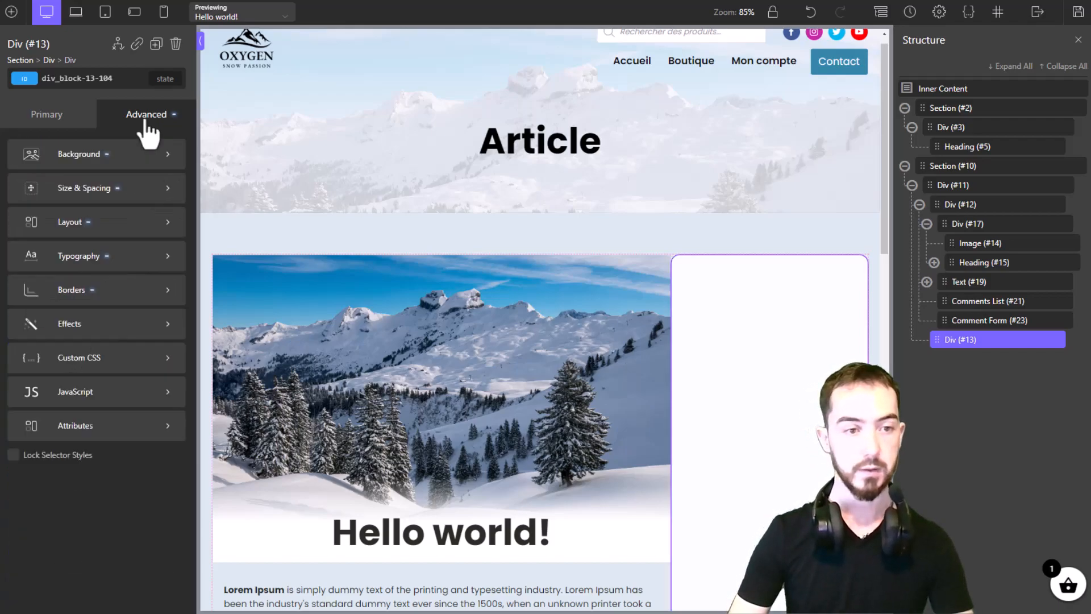
left_click(13, 191)
type("20")
scroll(589, 331, "down", 2)
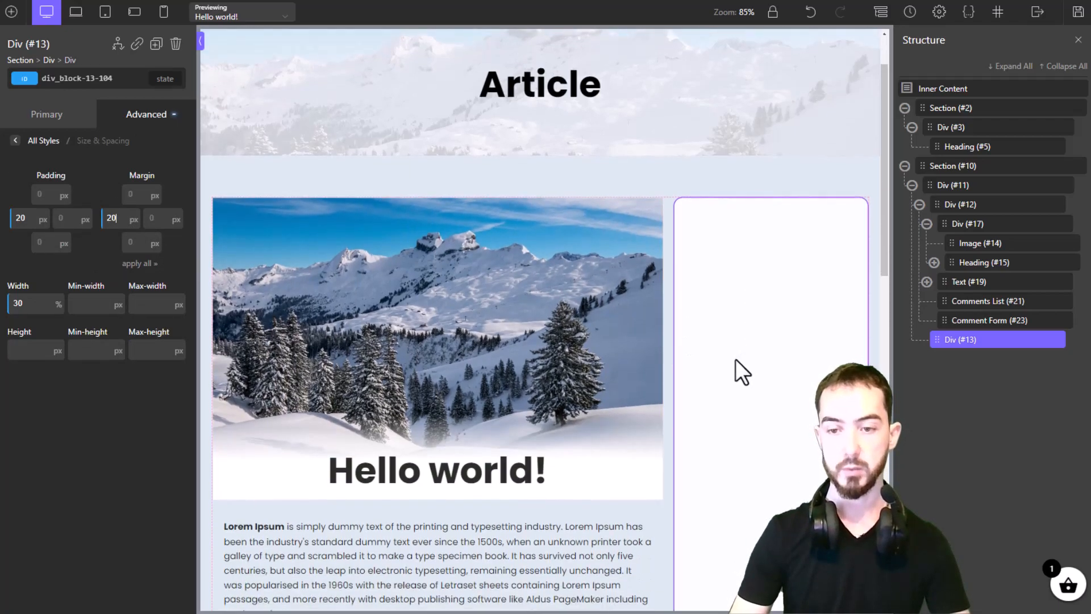
Step: Add a box shadow to the 30% column in rgba(0,0,0,0.19) with 0 px offsets, 5 px blur and 1 px spread
left_click(129, 115)
left_click(72, 316)
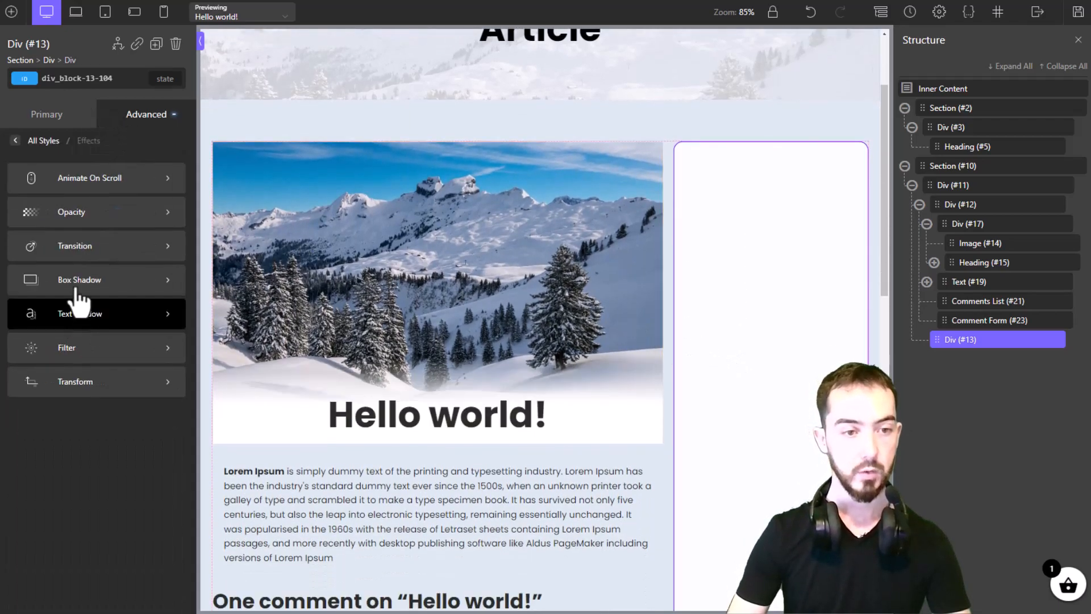
left_click(83, 281)
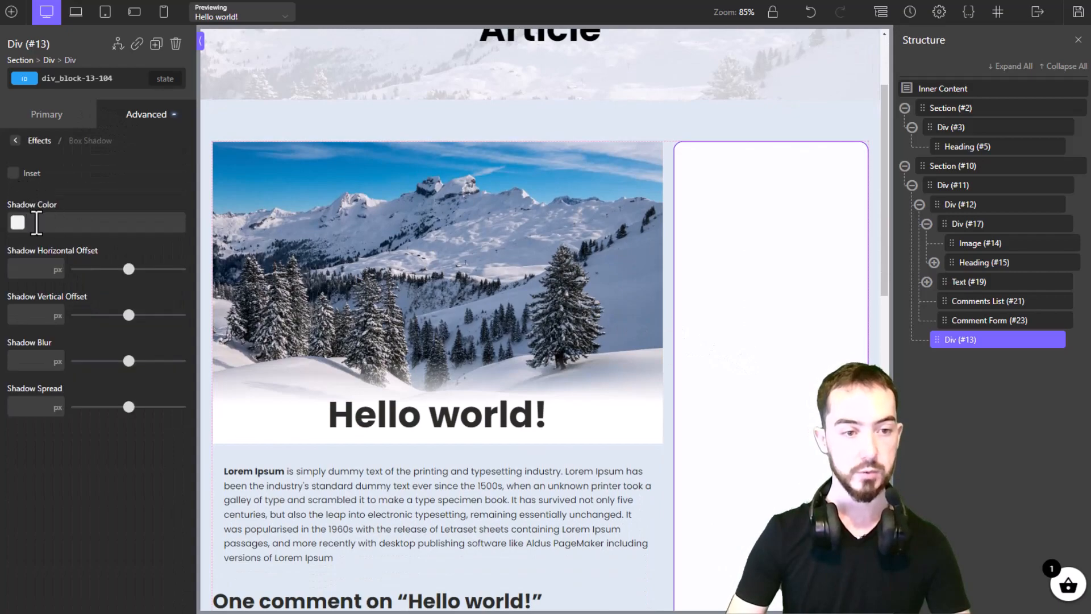
left_click(35, 221)
left_click(24, 389)
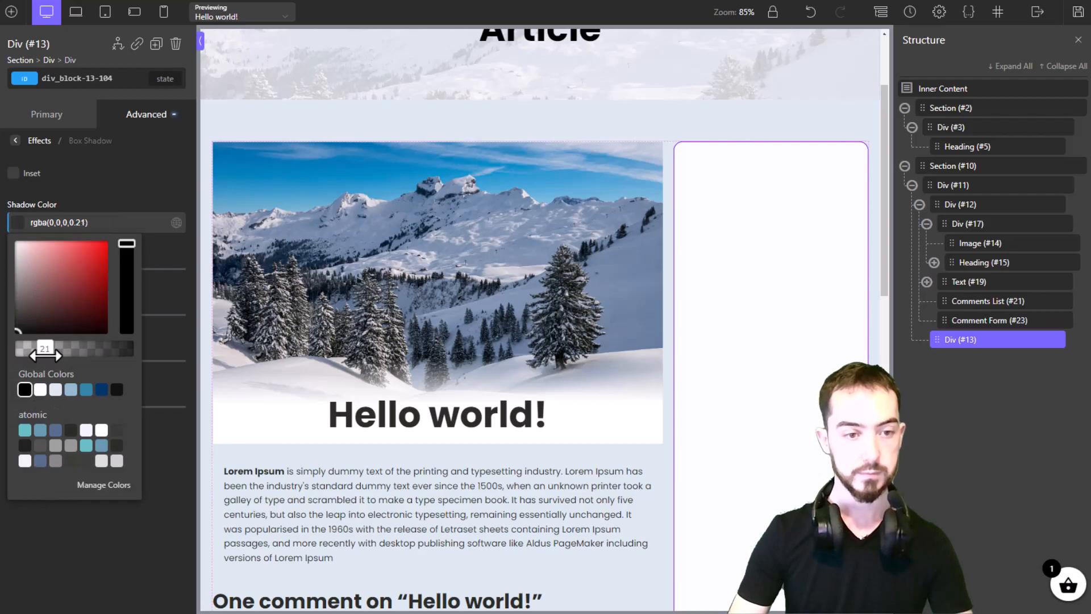
left_click(195, 471)
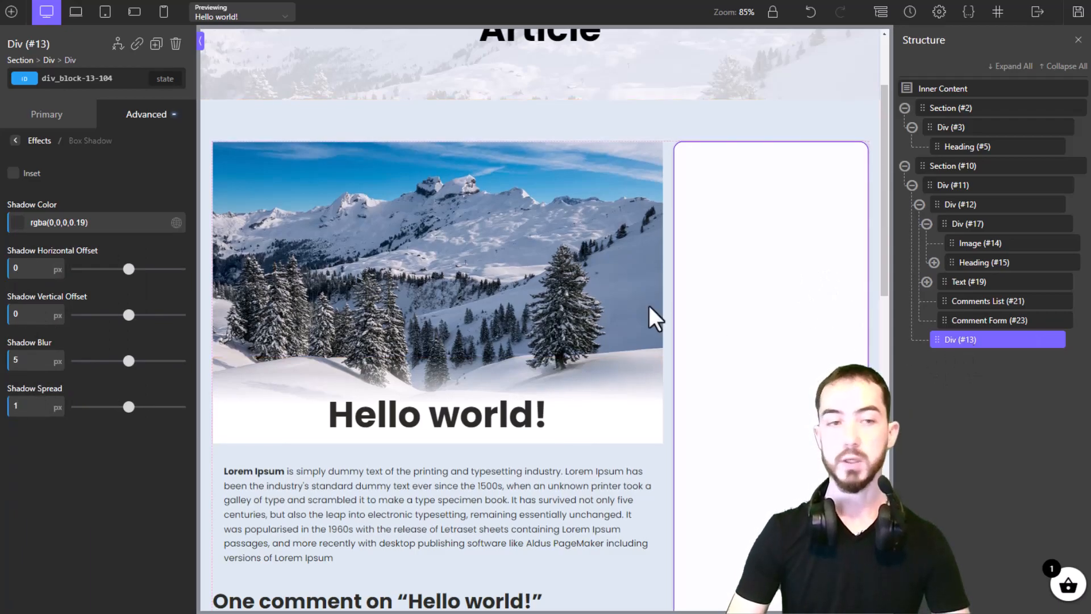
Step: Center the child elements of the 30% column div horizontally
left_click(12, 13)
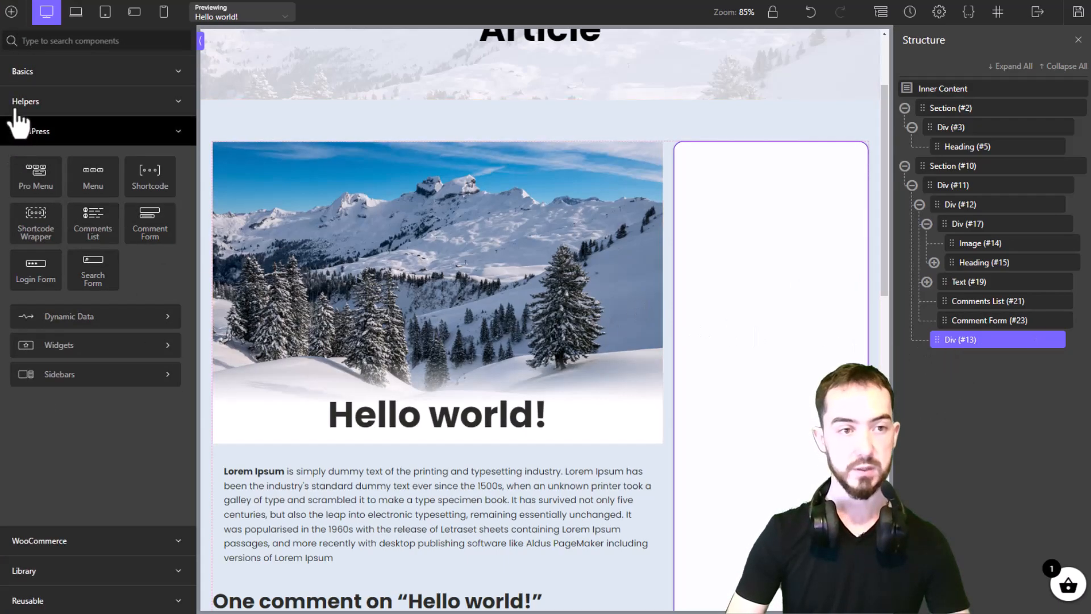
left_click(12, 12)
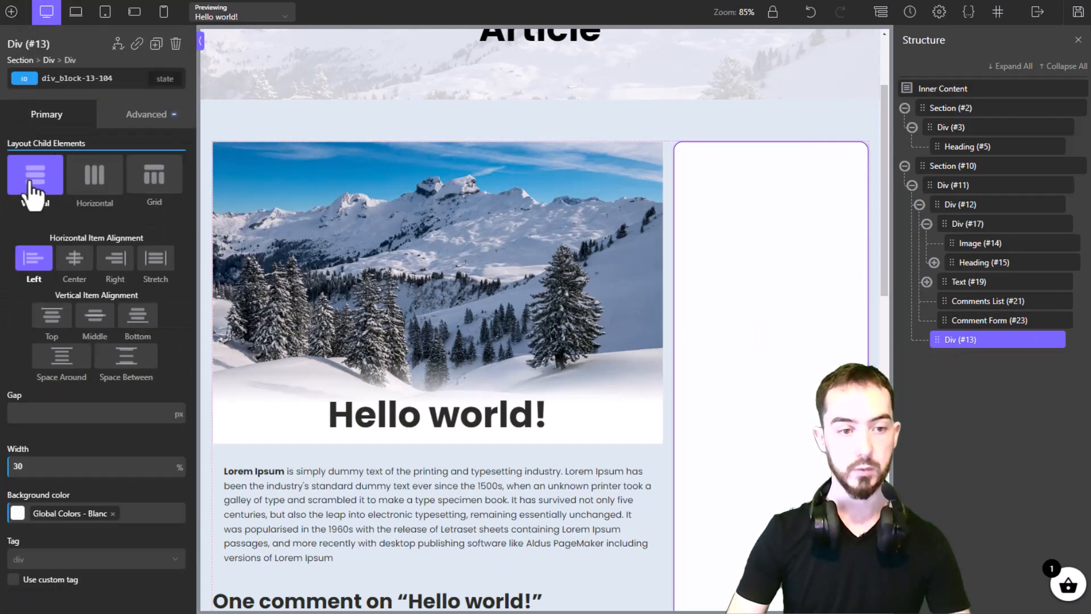
left_click(74, 264)
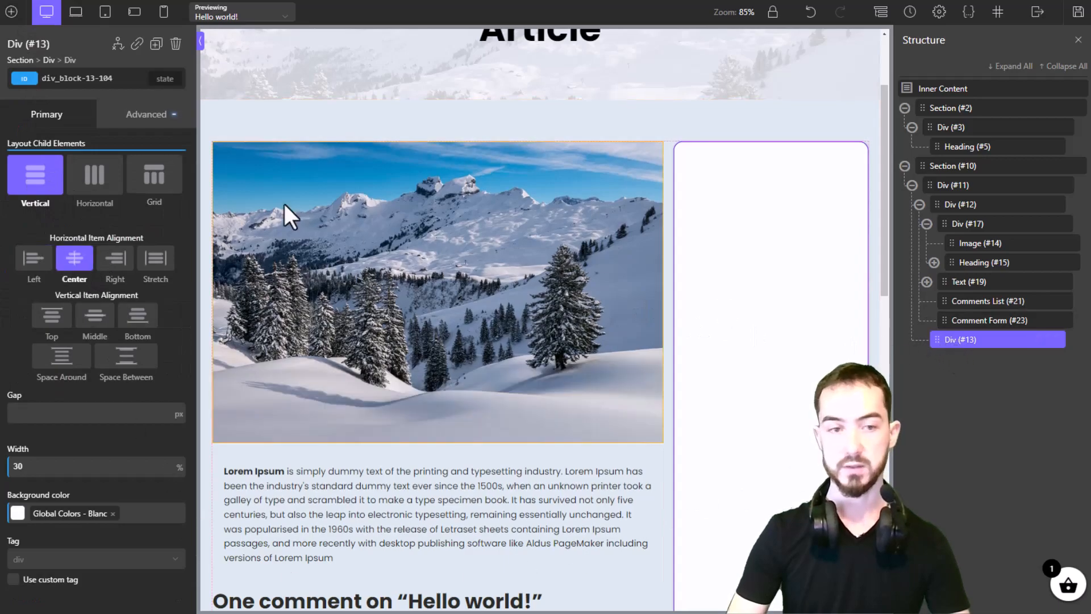
Step: Add the dynamic Author Avatar to the 30% column, with the dynamic post Date beneath it
left_click(11, 12)
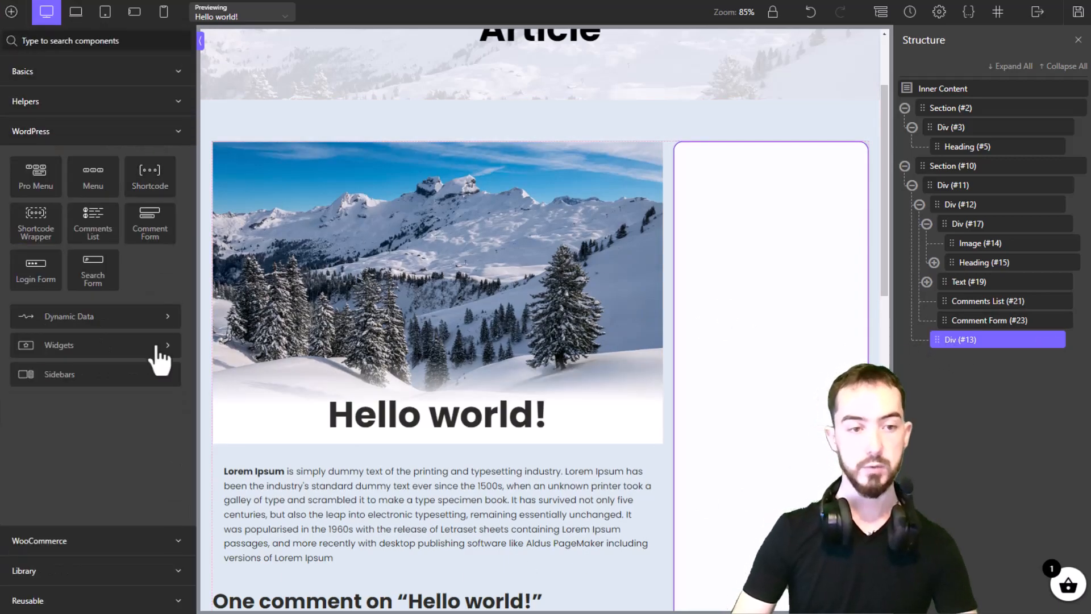
left_click(111, 322)
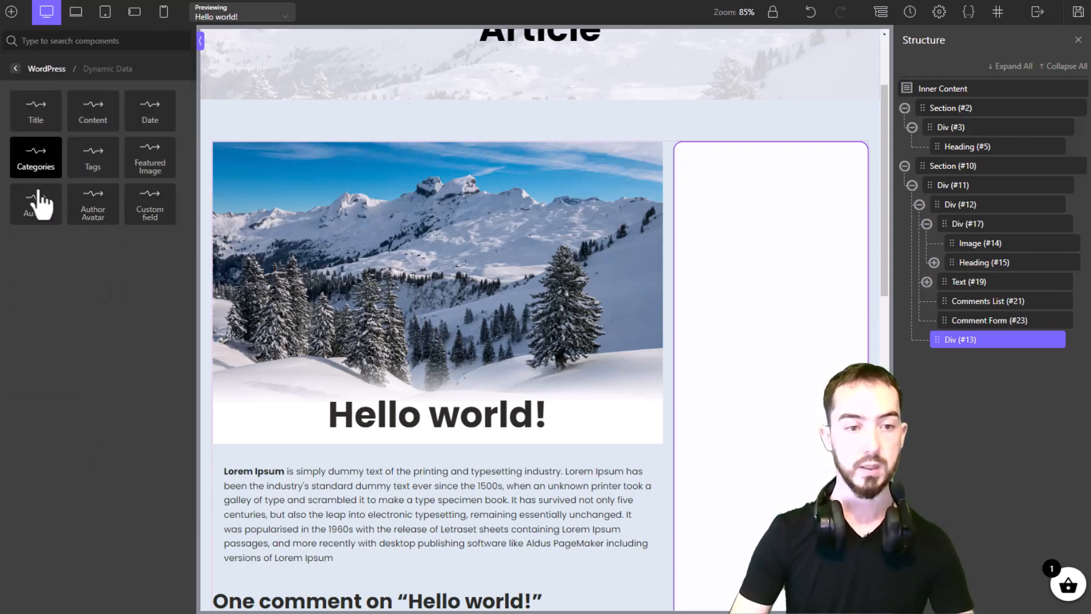
left_click(106, 219)
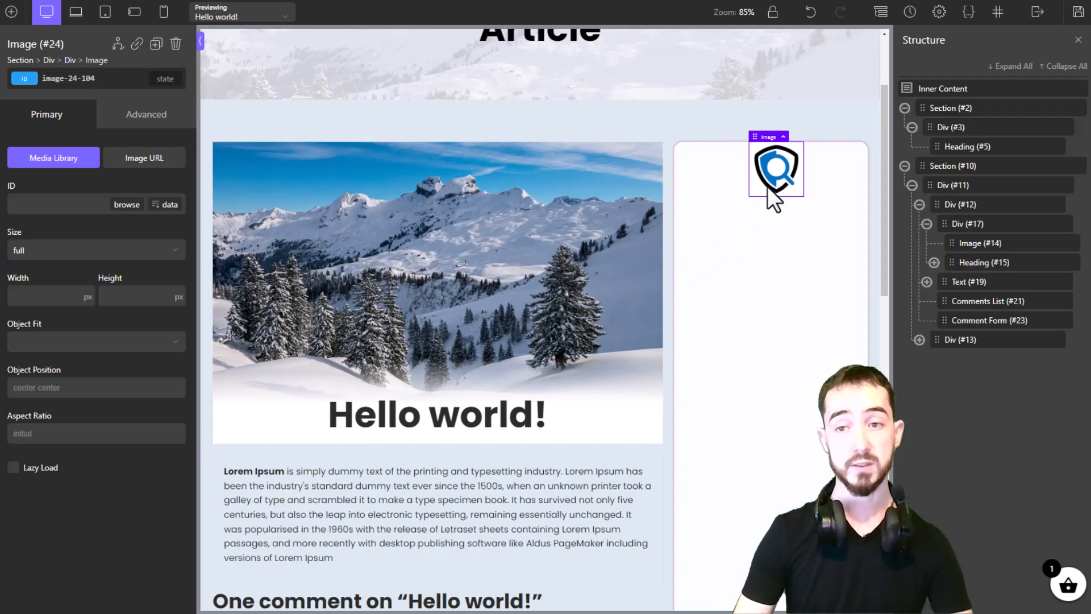
left_click(12, 11)
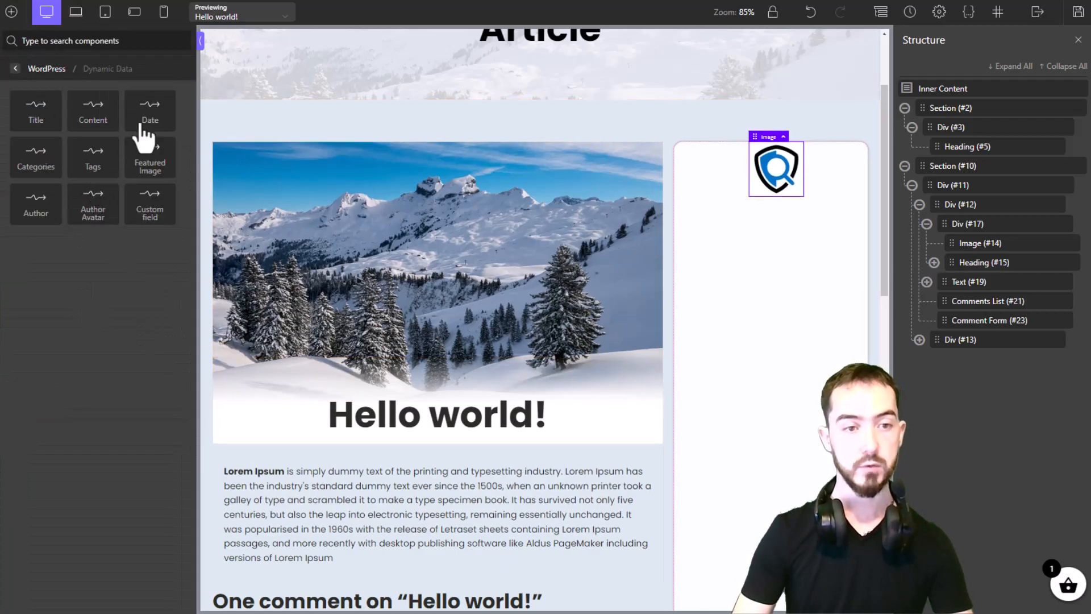
left_click(152, 109)
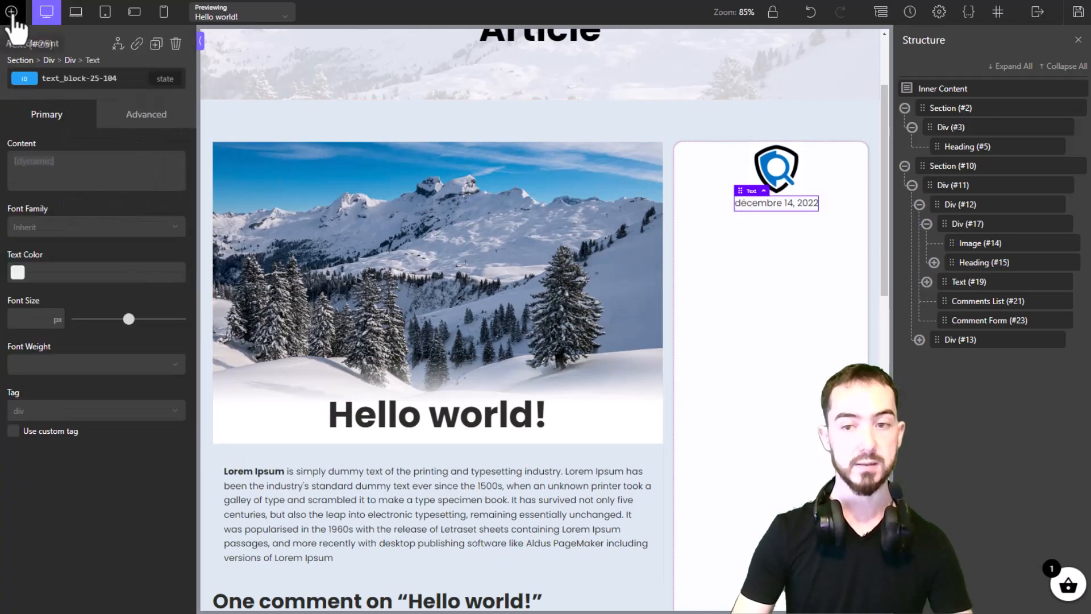
Step: Add the dynamic Author text to the 30% column and place it between the avatar and the date
left_click(12, 11)
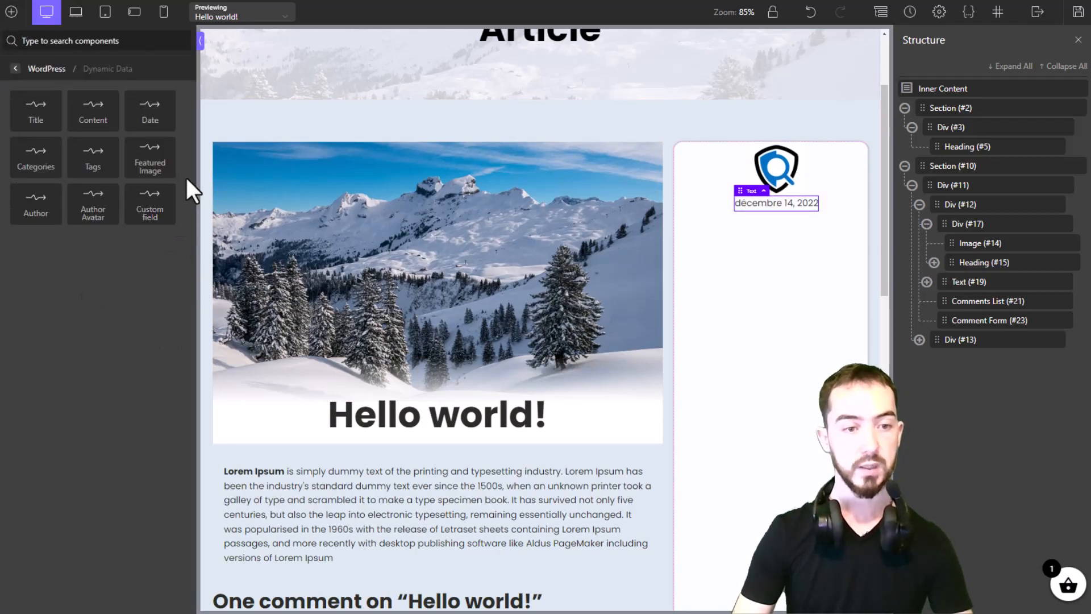
left_click(24, 214)
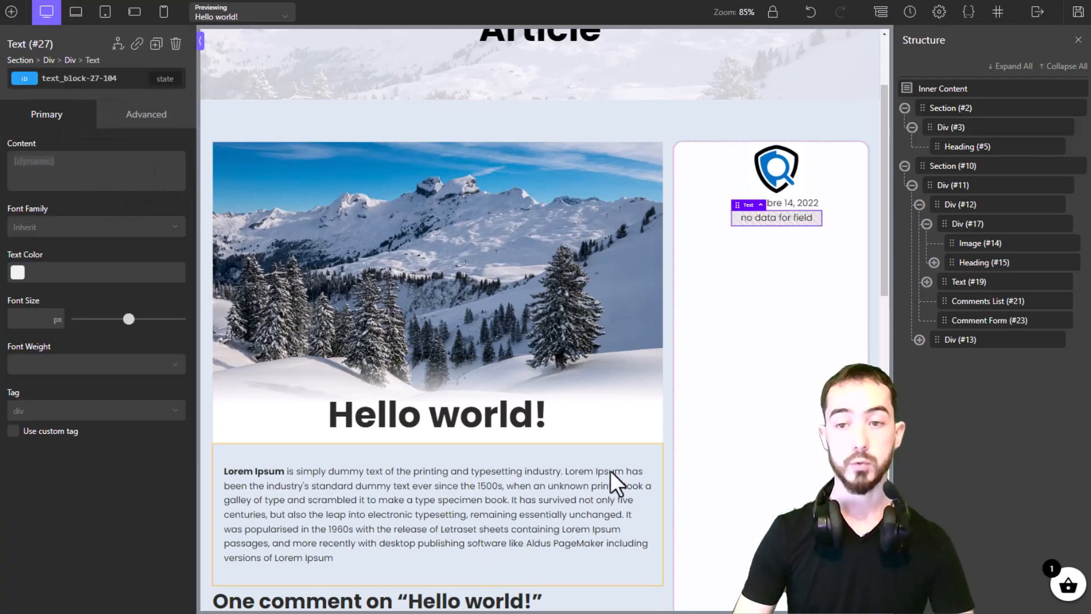
left_click_drag(778, 216, 773, 200)
Step: Set the top padding of the 30% column div to 50 px
left_click(828, 328)
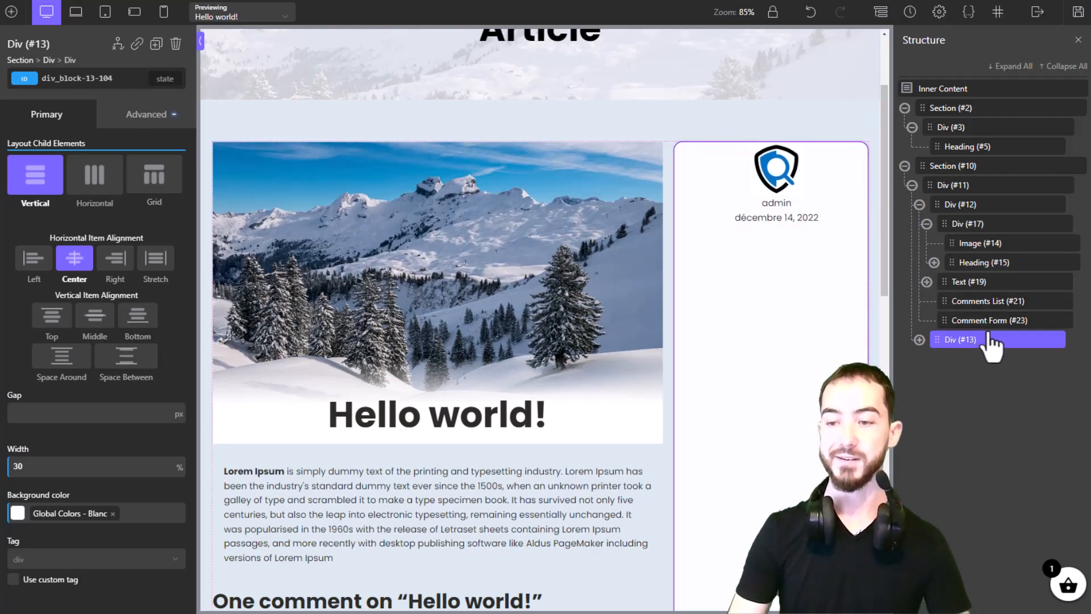
left_click(142, 118)
left_click(116, 185)
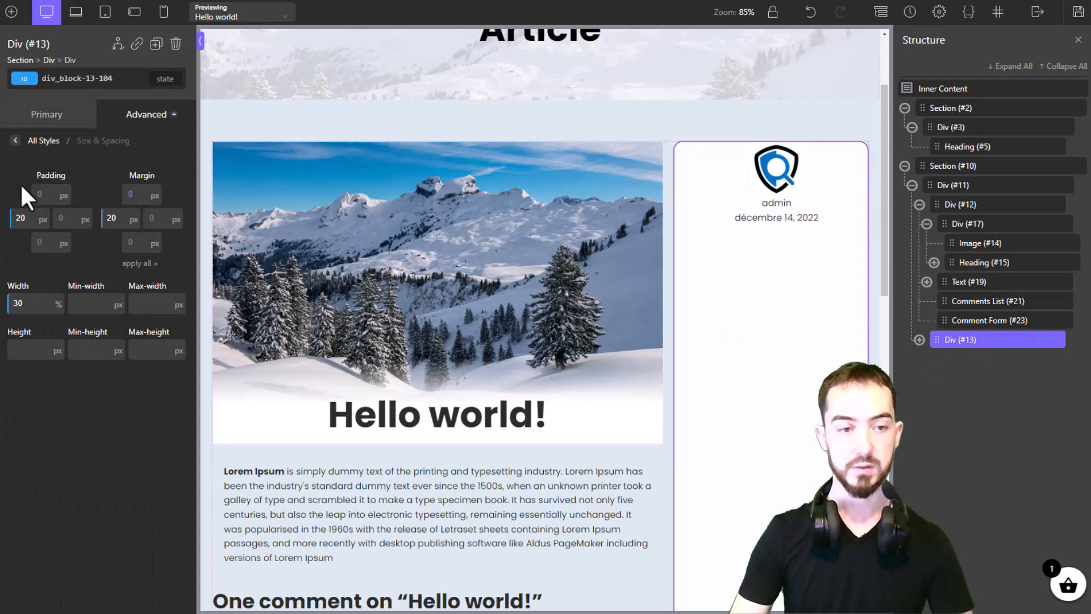
left_click(45, 190)
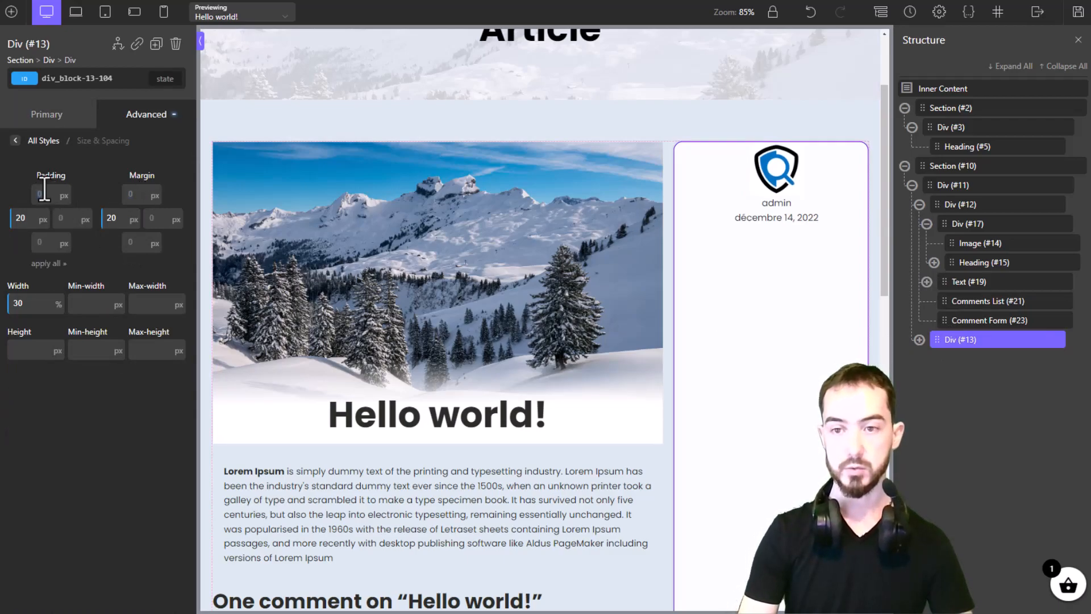
type("50")
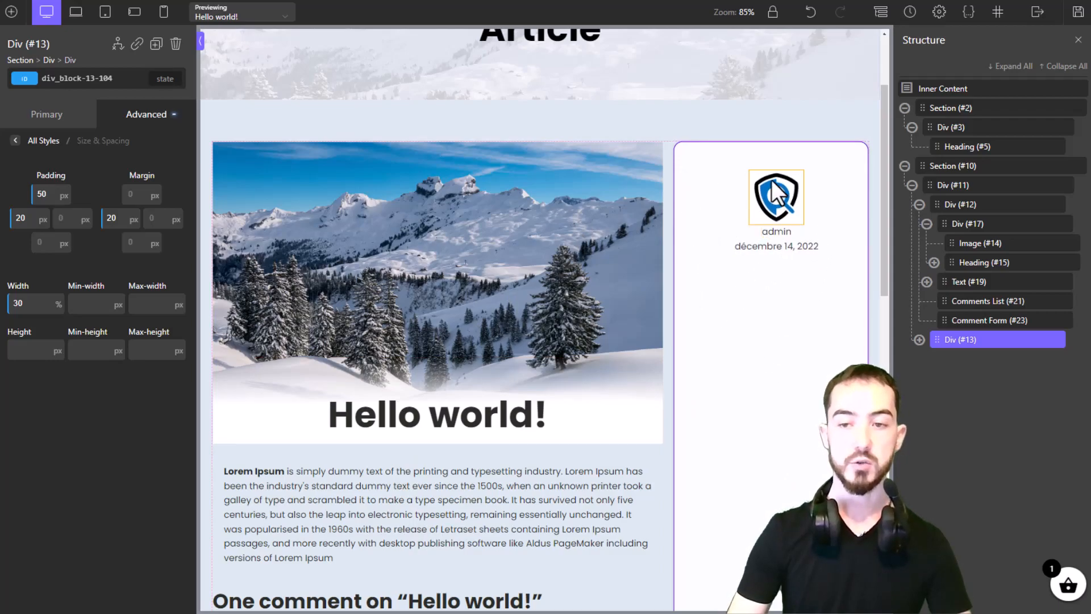
Step: Add the WordPress widget Articles récents to the 30% column below the date
left_click(801, 247)
left_click(12, 12)
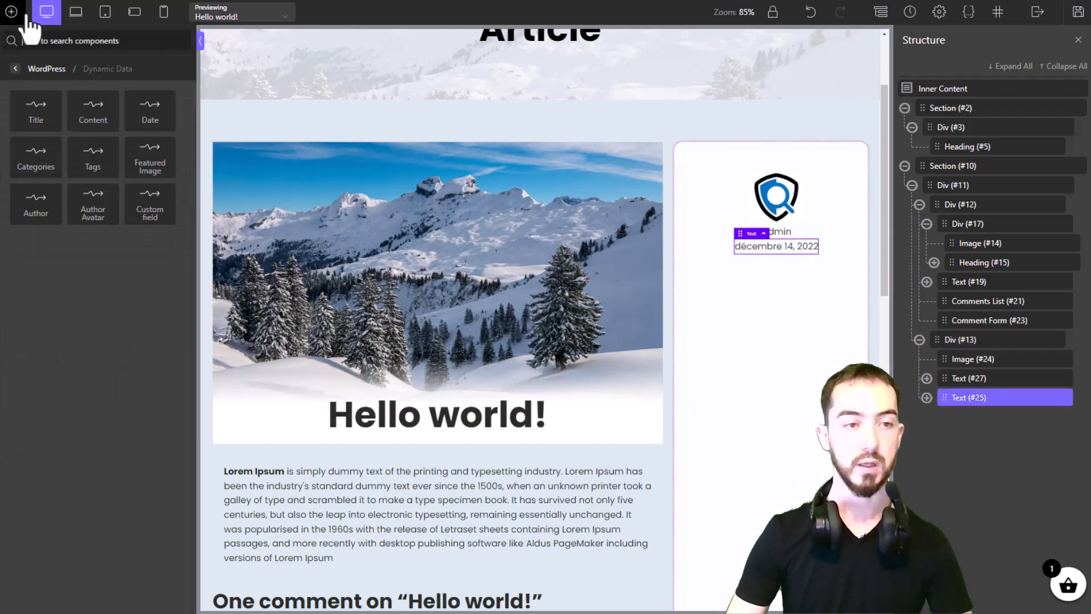
left_click(12, 23)
left_click(13, 20)
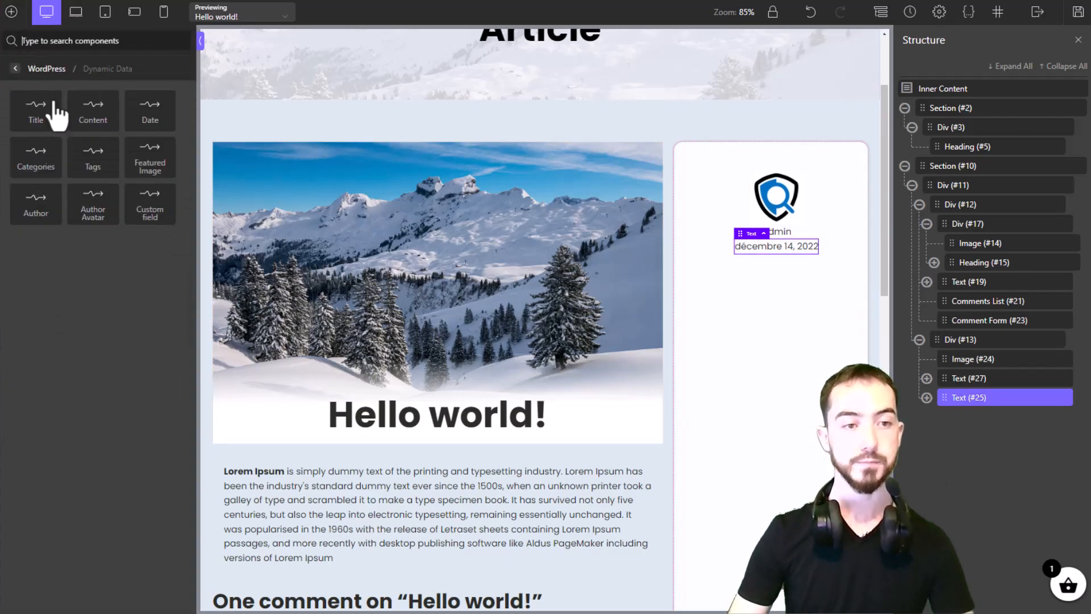
left_click(15, 69)
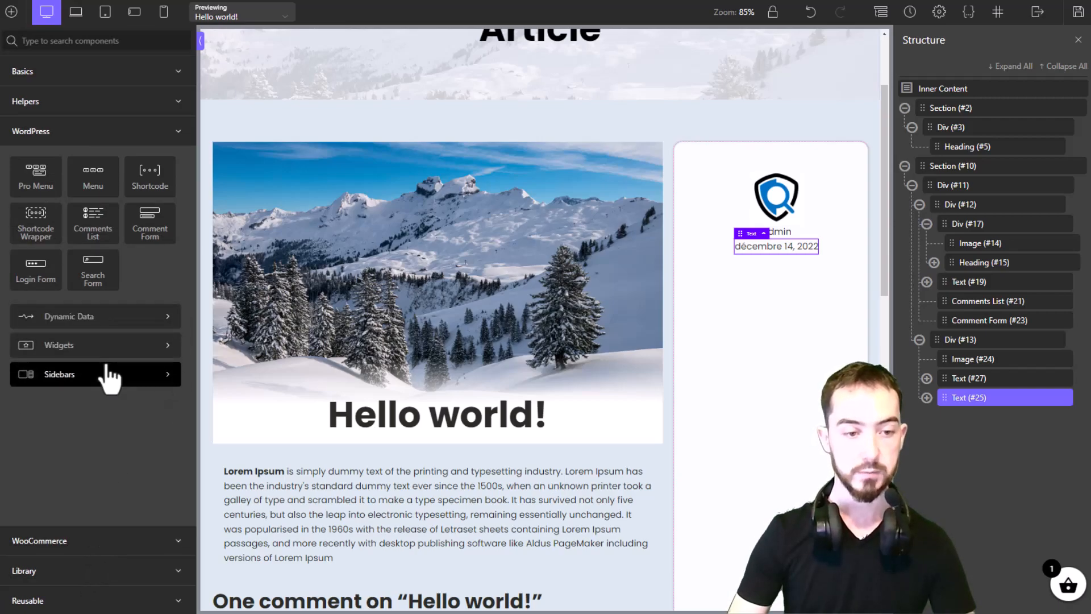
left_click(85, 344)
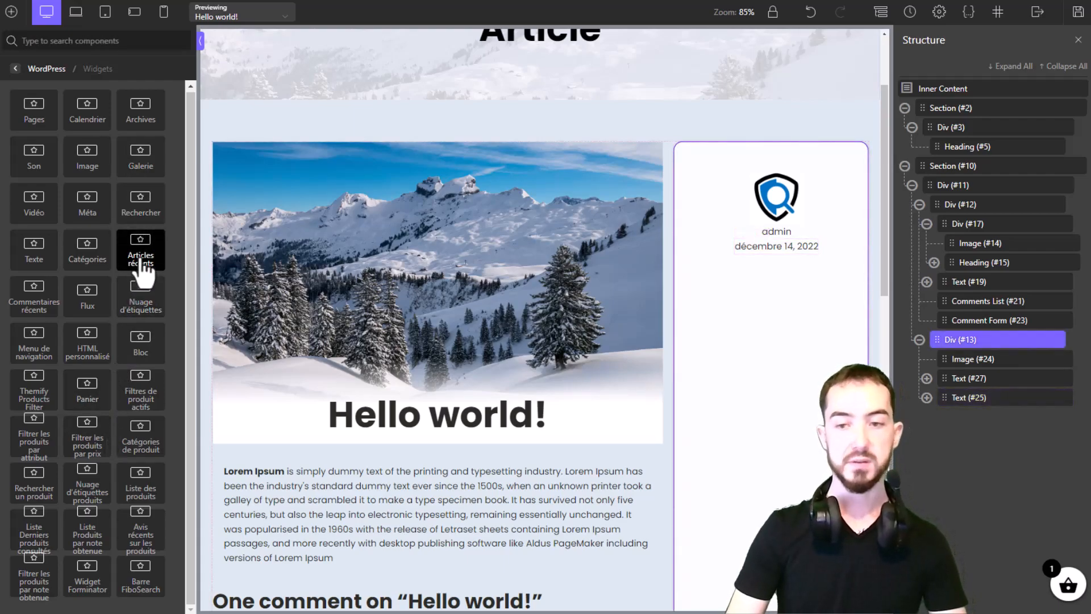
left_click(142, 261)
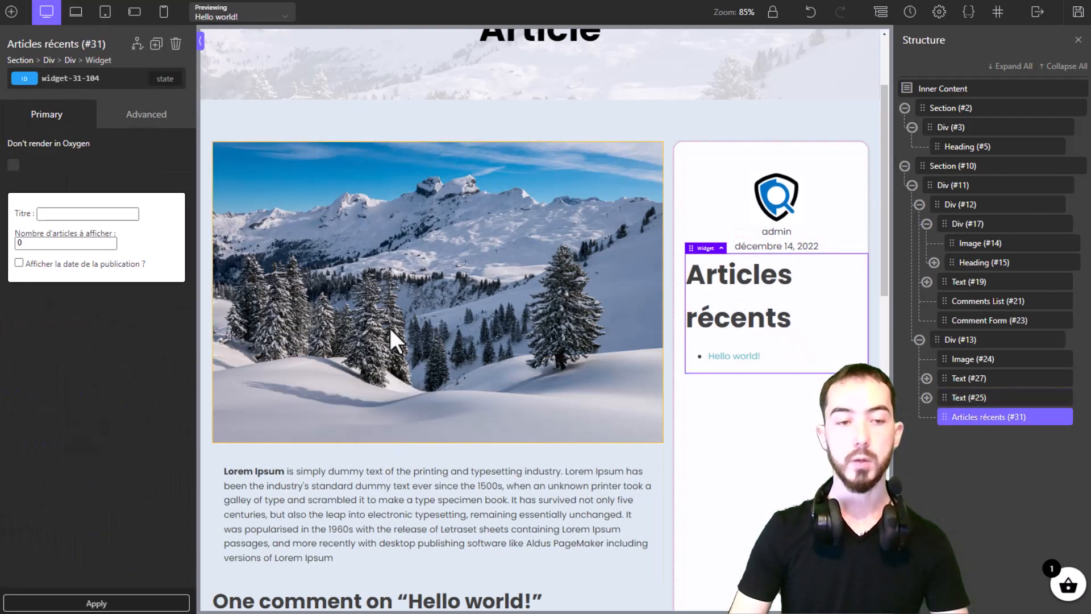
Step: Delete the Articles récents widget from the 30% column
left_click(135, 214)
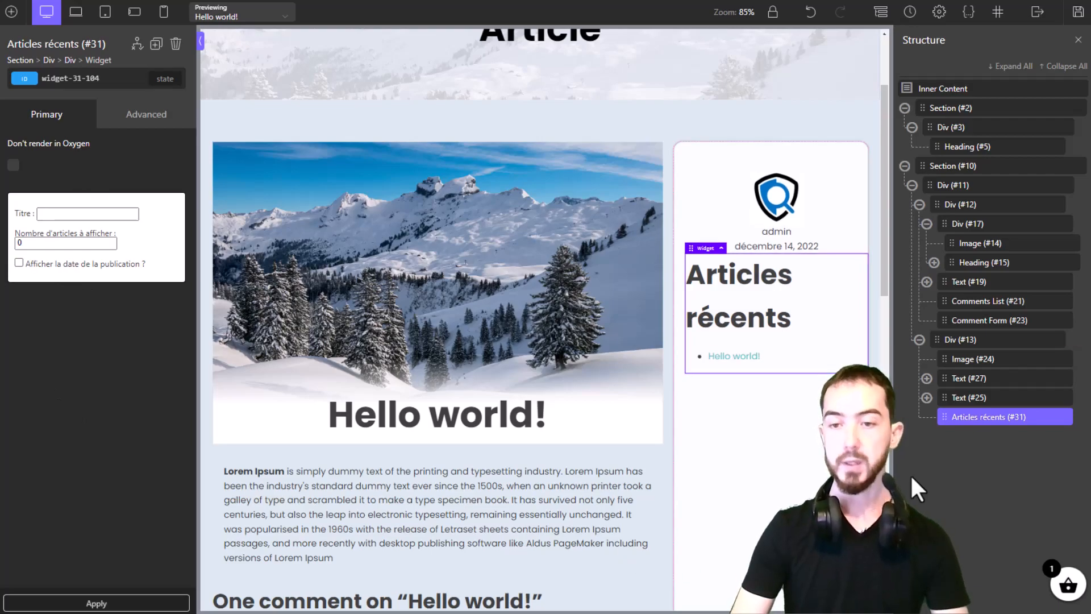
left_click(733, 286)
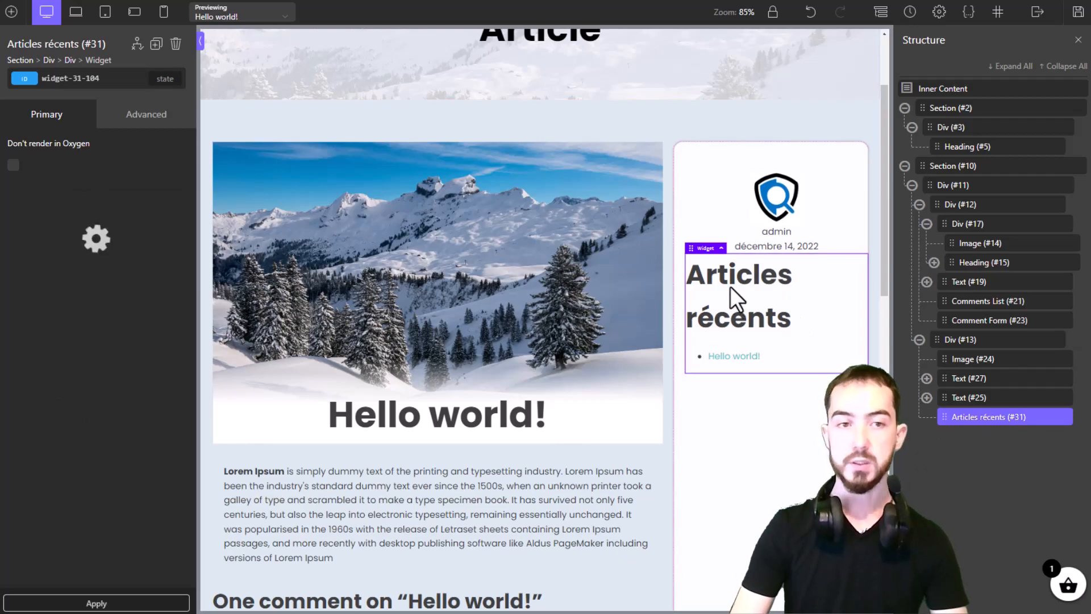
left_click(176, 44)
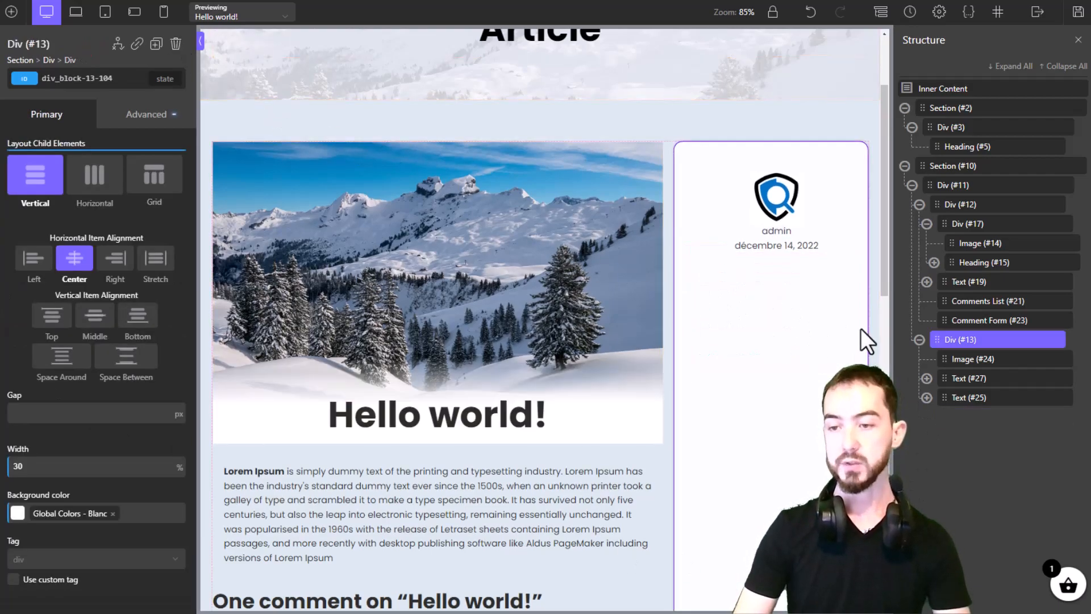
Step: Search the components for Easy Posts and add the element to the 30% column below the date
left_click(11, 12)
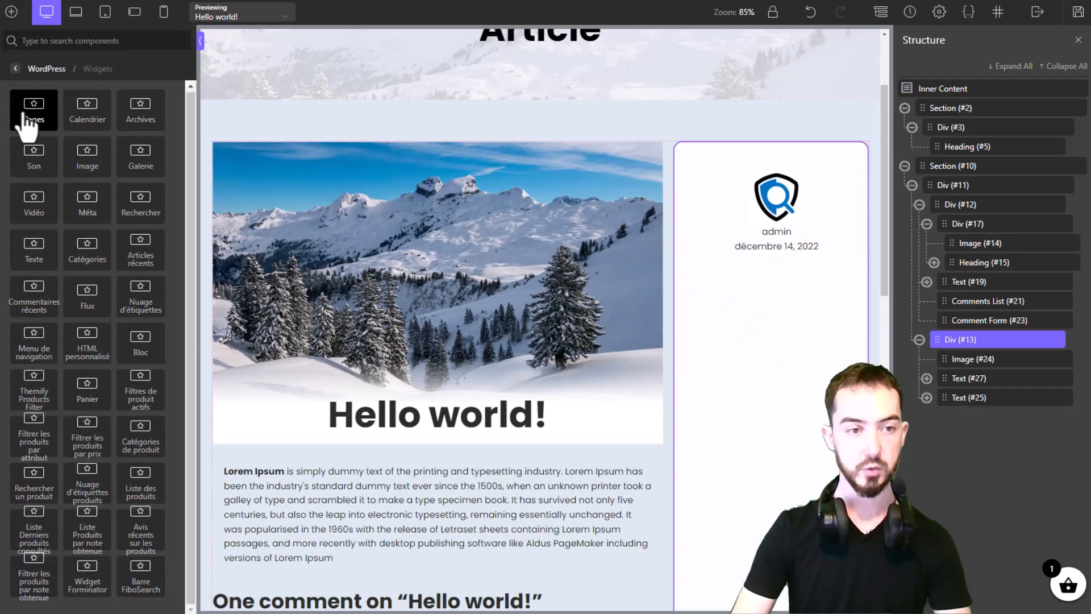
left_click(14, 68)
left_click(86, 41)
type("ea")
left_click(104, 90)
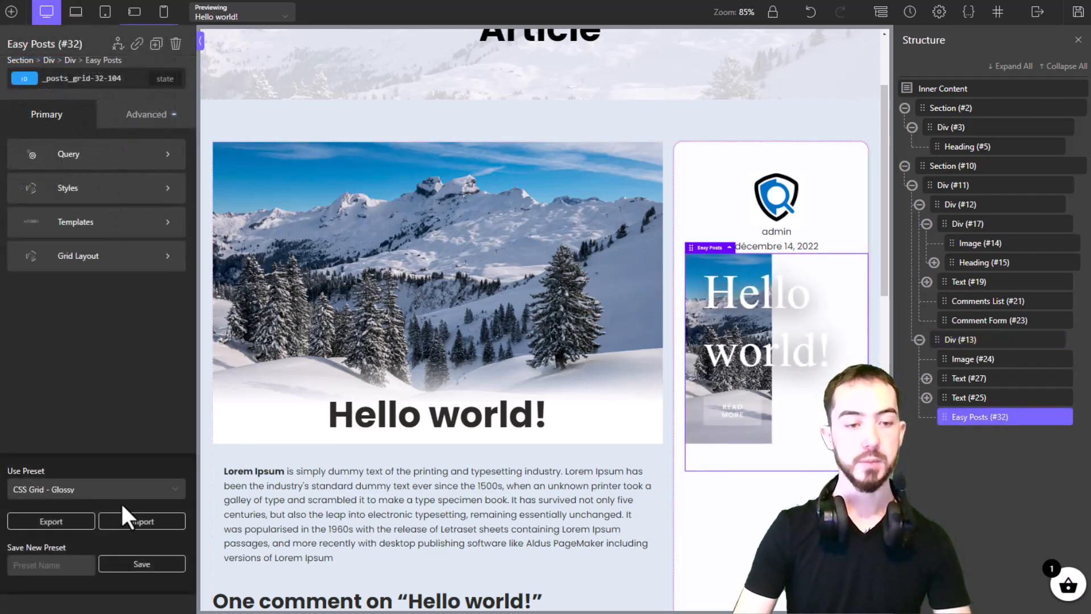
Step: Apply the CSS Grid - Masonry preset to the Easy Posts element and open its Query settings
left_click(91, 489)
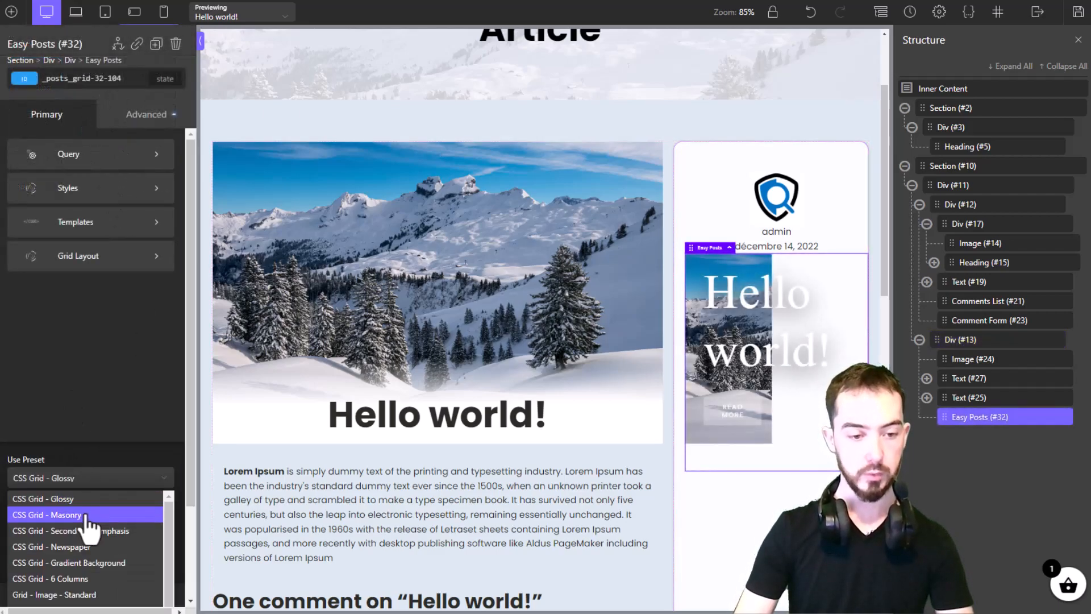
left_click(86, 515)
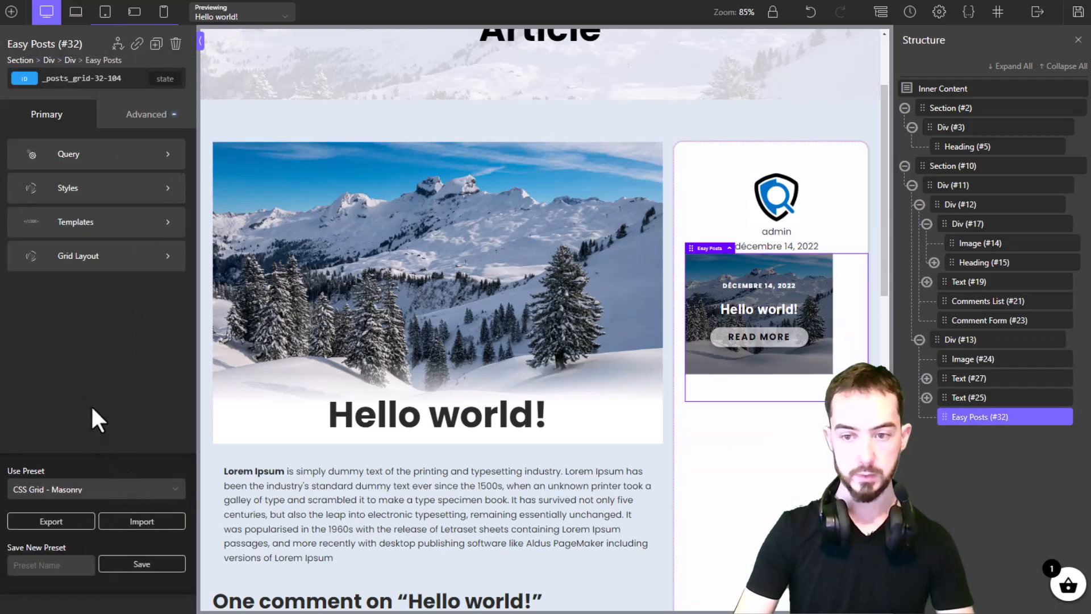
left_click(66, 155)
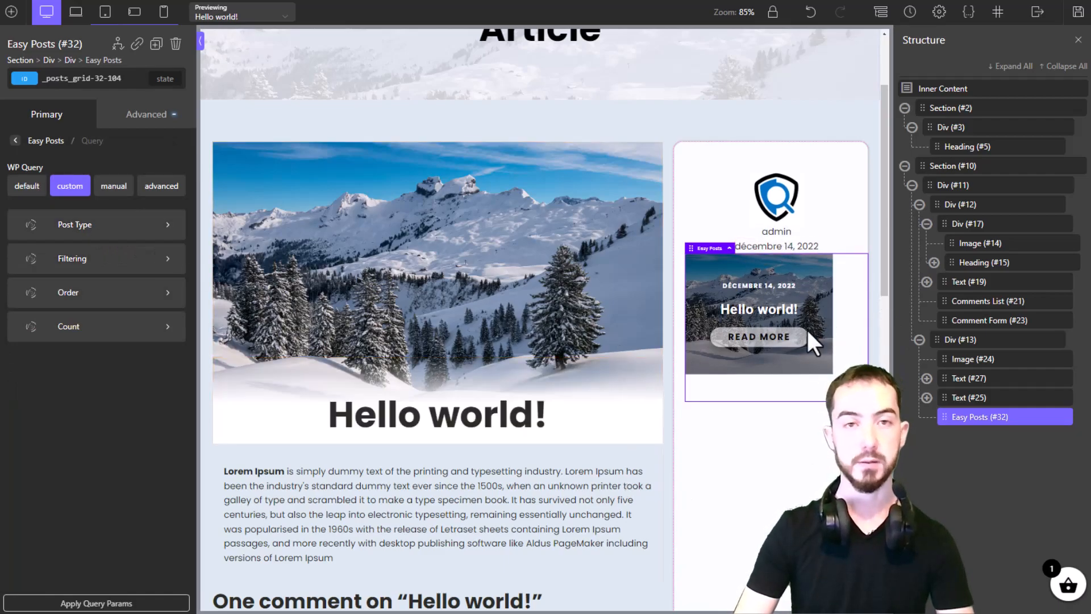
scroll(724, 319, "down", 2)
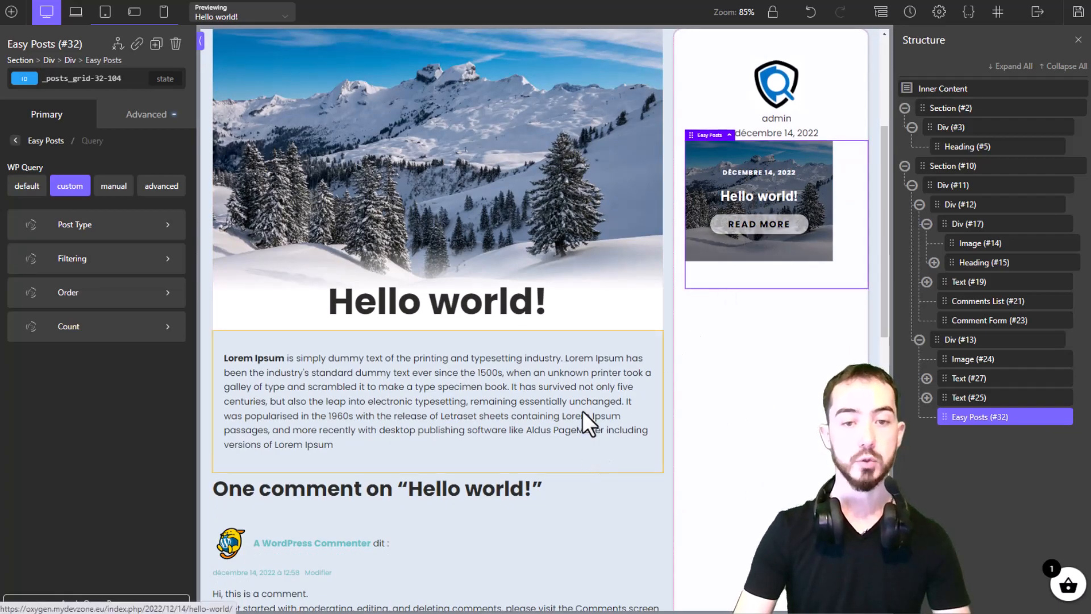
scroll(619, 405, "up", 3)
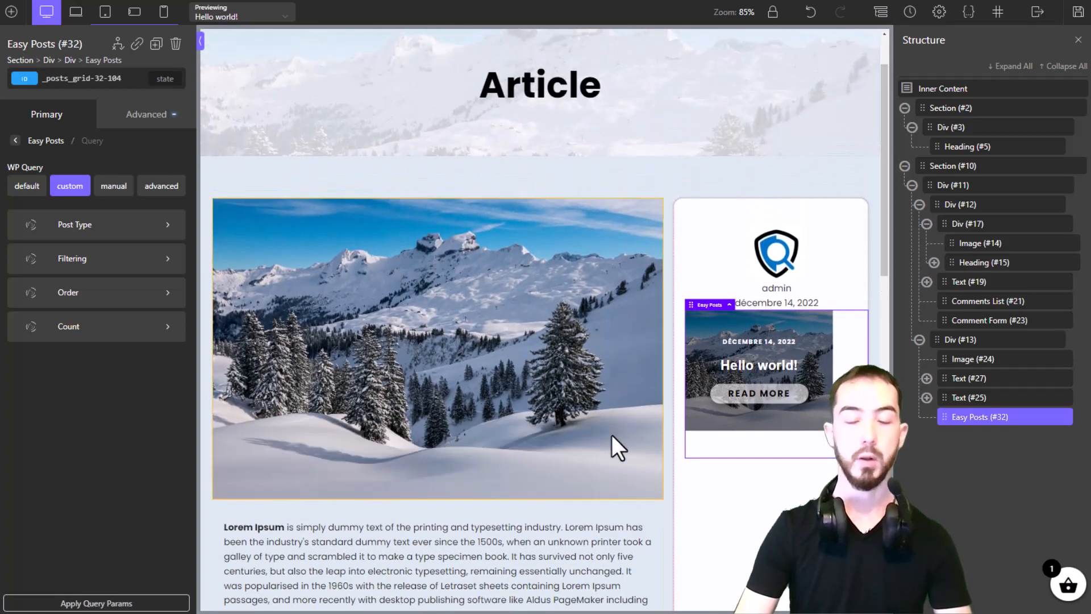
scroll(609, 455, "up", 1)
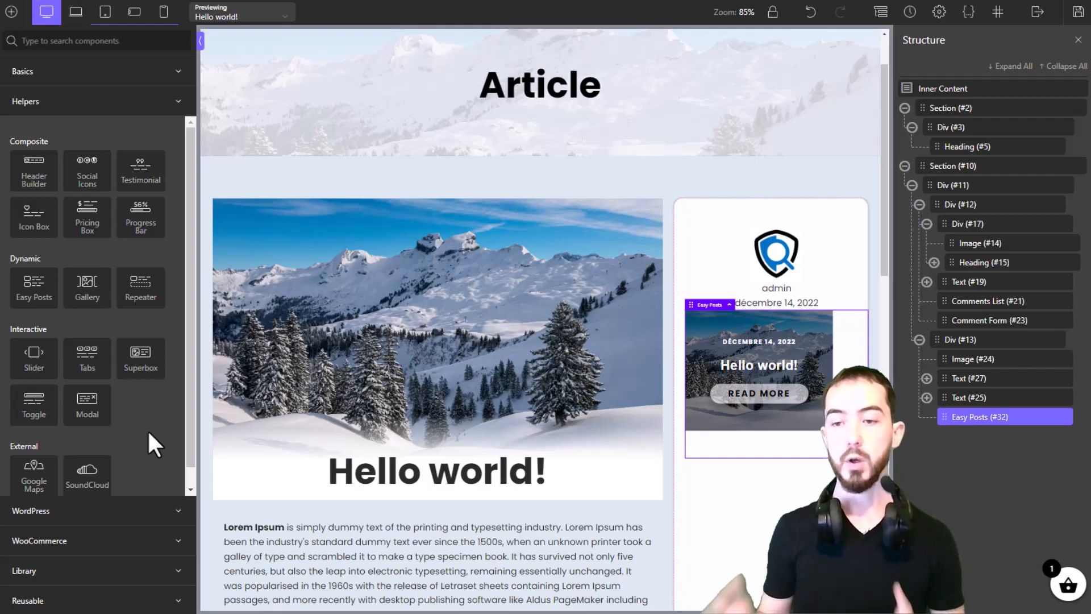
scroll(721, 322, "down", 3)
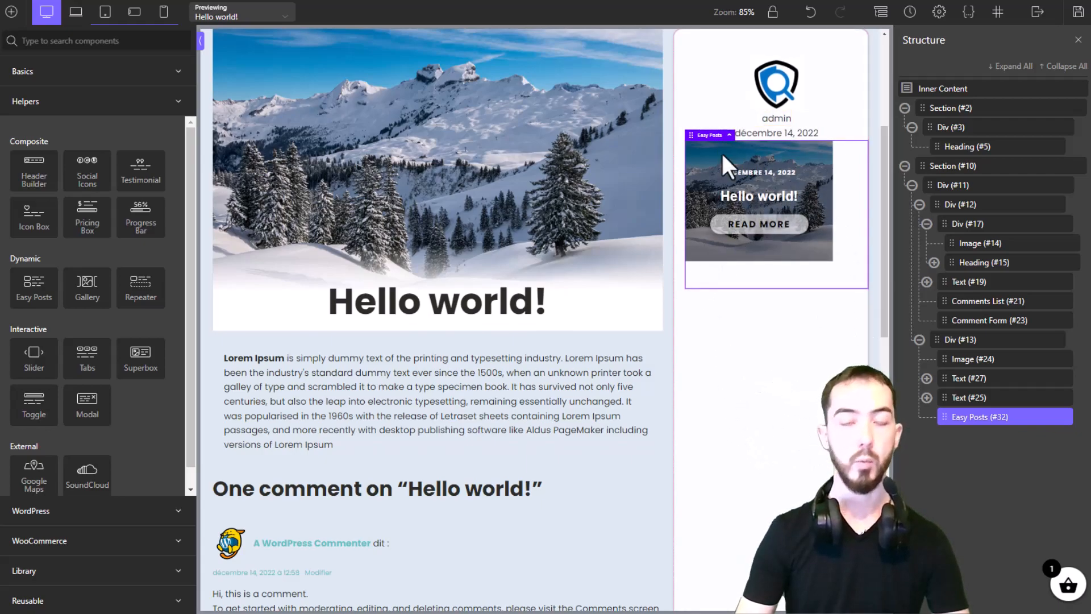
Step: Select the 30% column div and save the template
left_click(758, 333)
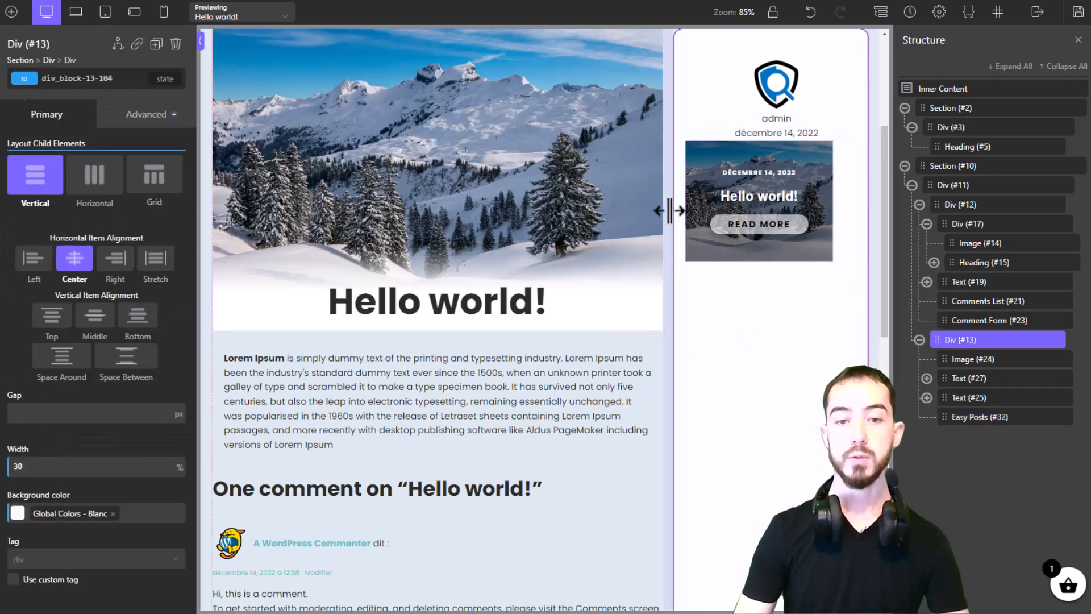
scroll(717, 119, "up", 2)
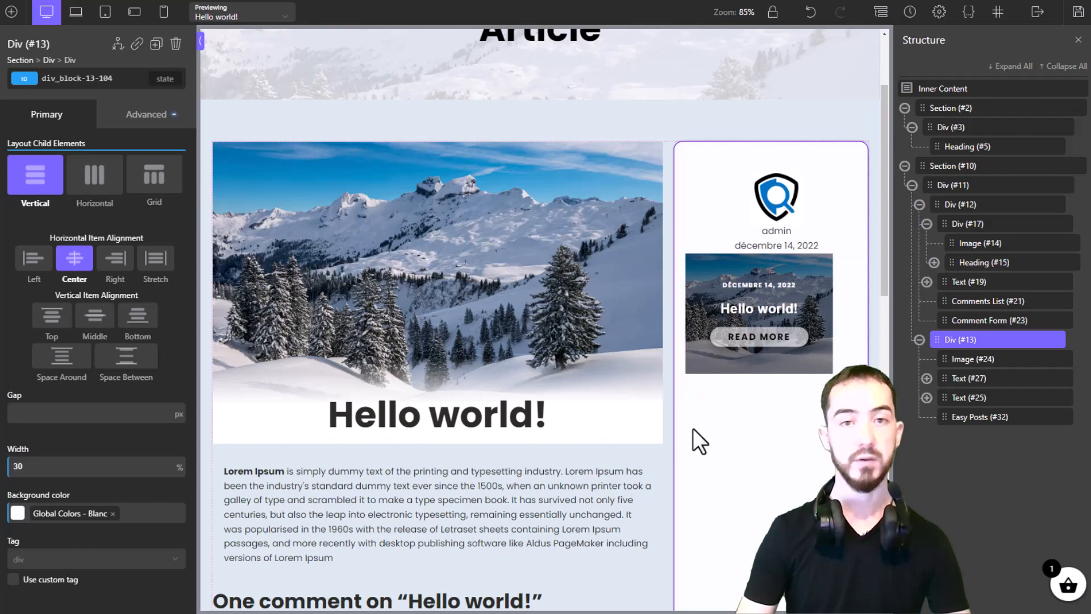
left_click(1077, 11)
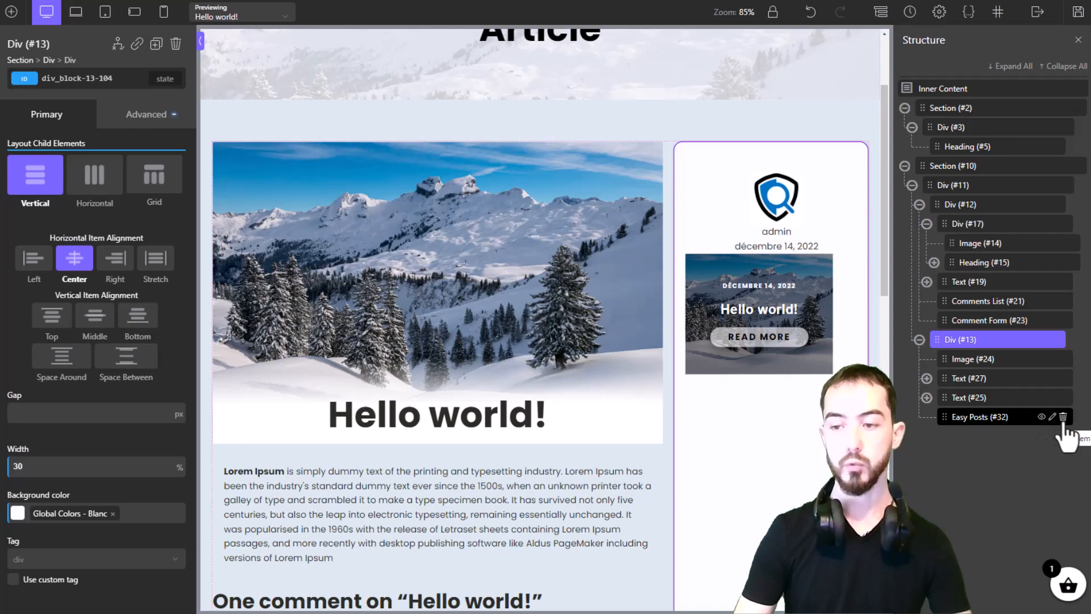
left_click(1077, 12)
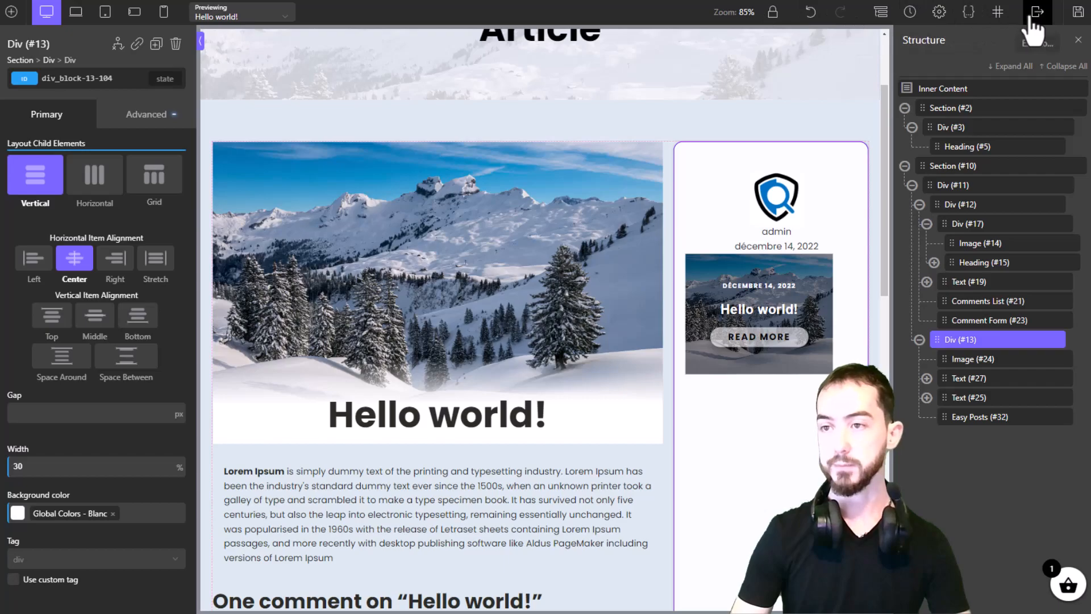
Step: Open the Hello world! article on the front end and examine its layout from the header down to the comment form
left_click(1039, 40)
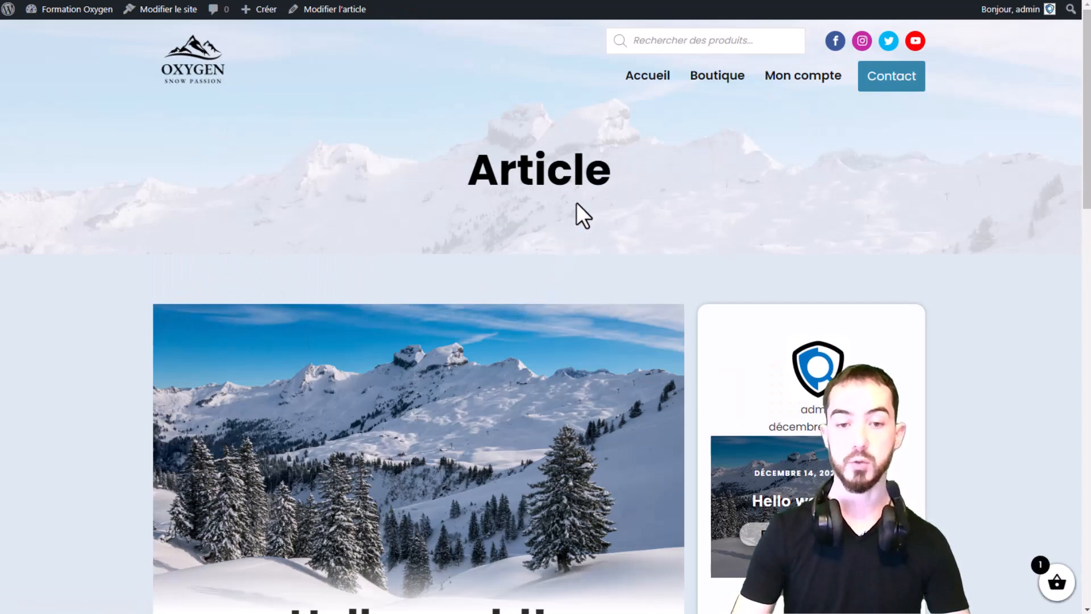
scroll(646, 180, "down", 5)
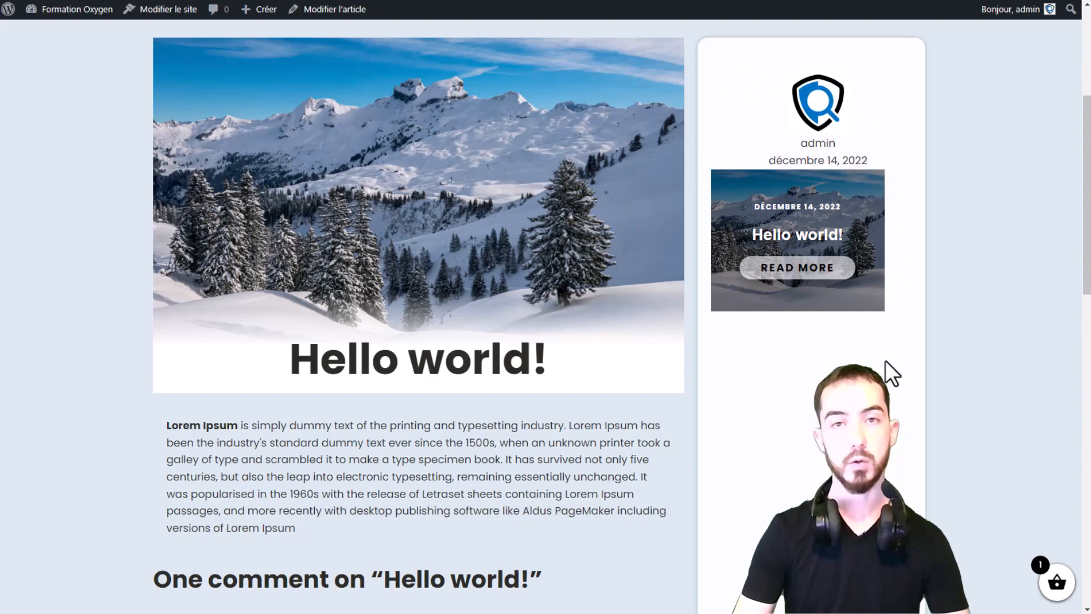
scroll(309, 267, "down", 1)
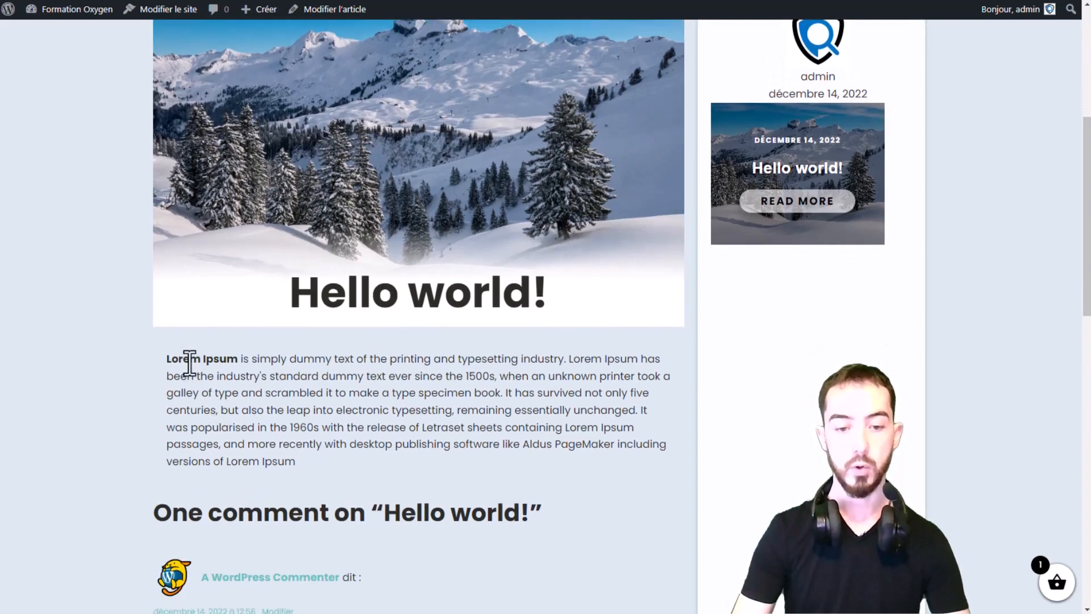
scroll(441, 221, "down", 4)
scroll(253, 382, "down", 5)
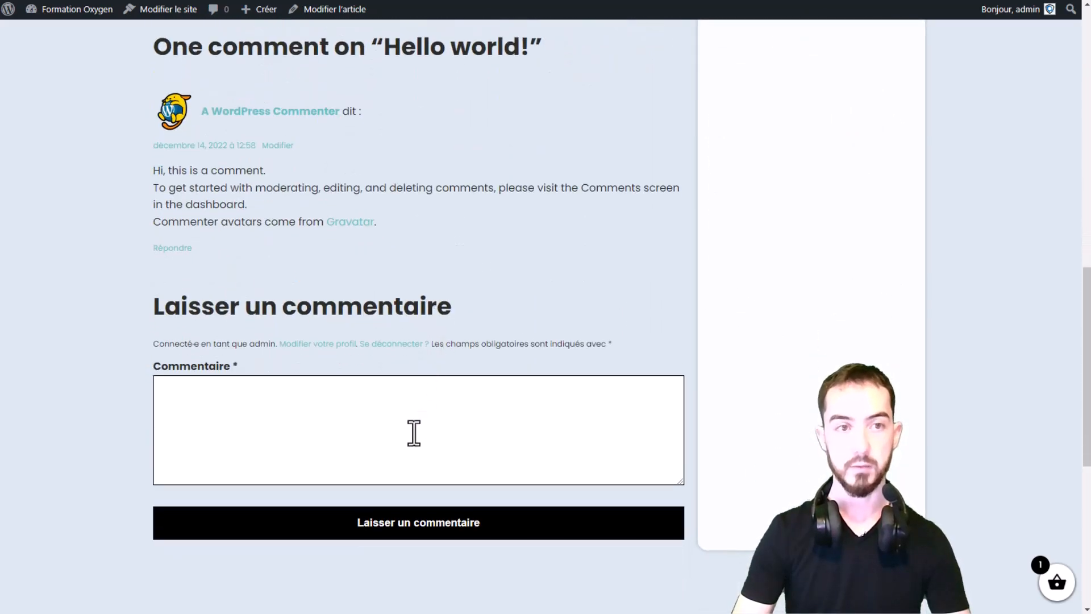
scroll(414, 434, "up", 7)
scroll(166, 119, "up", 3)
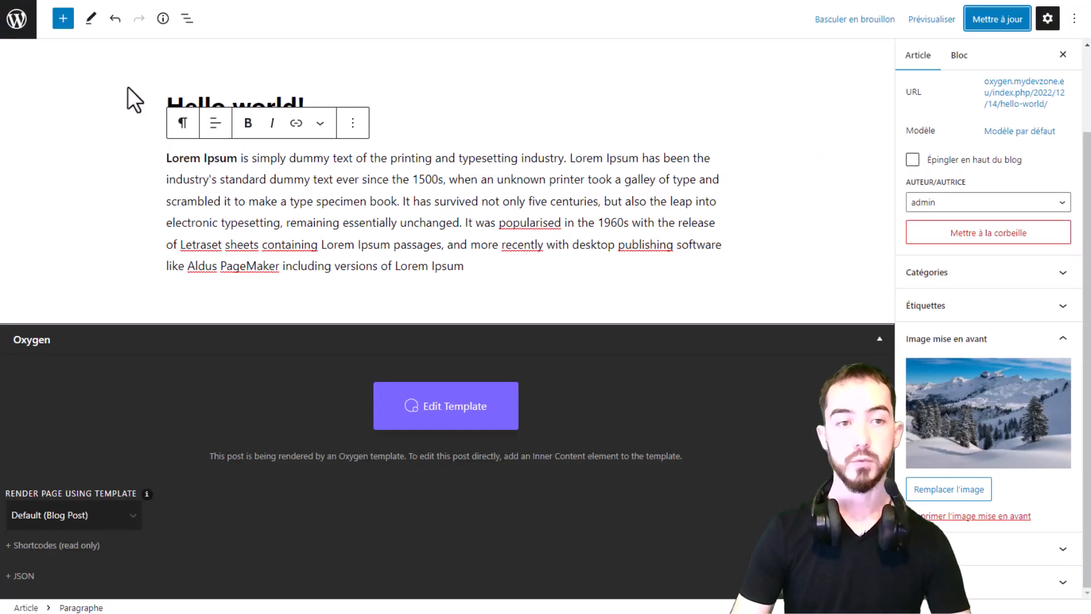
Step: Check the Hello world! post's body text and its Oxygen render template choices in the WordPress editor, reloading the page to refresh the list
left_click_drag(167, 158, 506, 269)
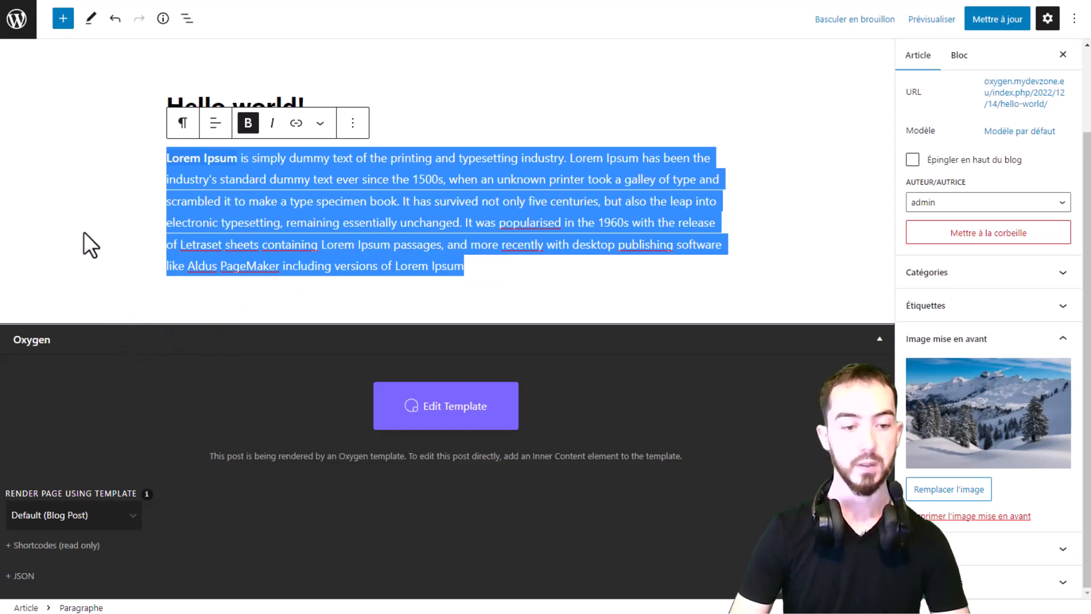
left_click(32, 525)
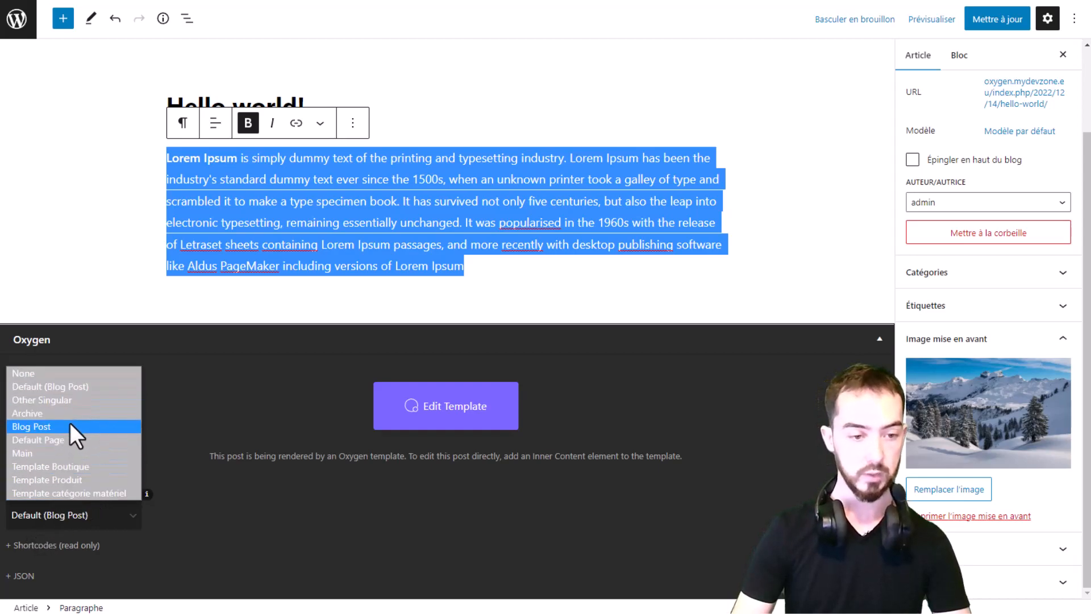
left_click(404, 530)
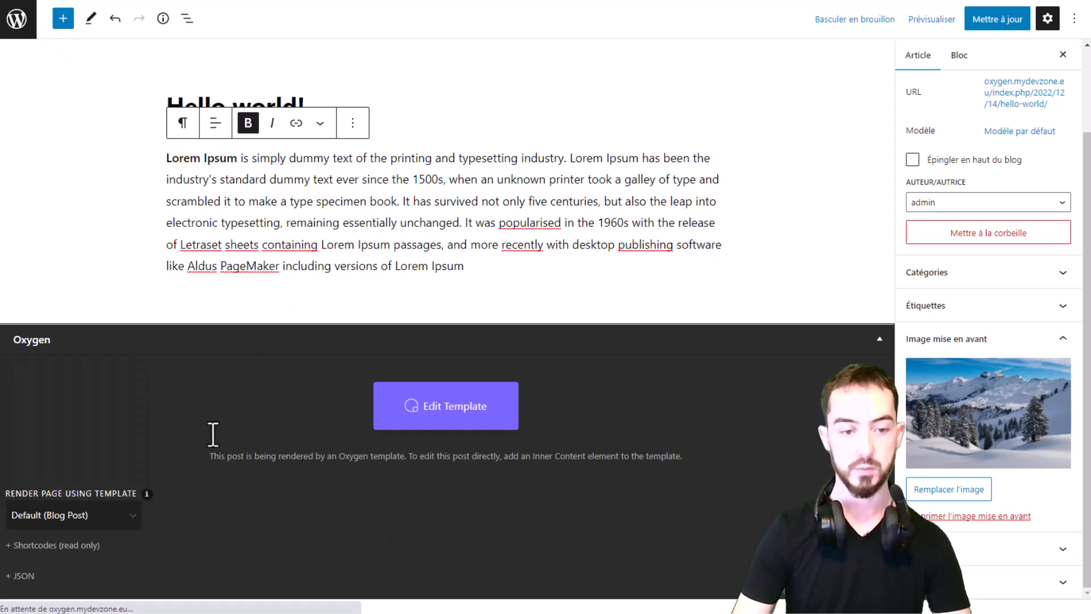
left_click(72, 517)
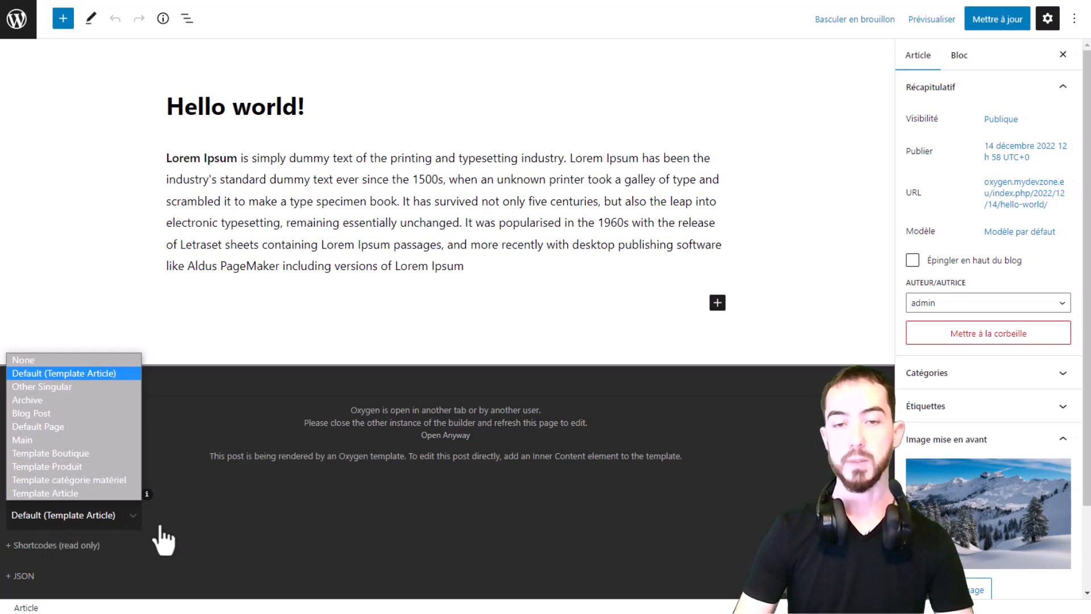
left_click(259, 529)
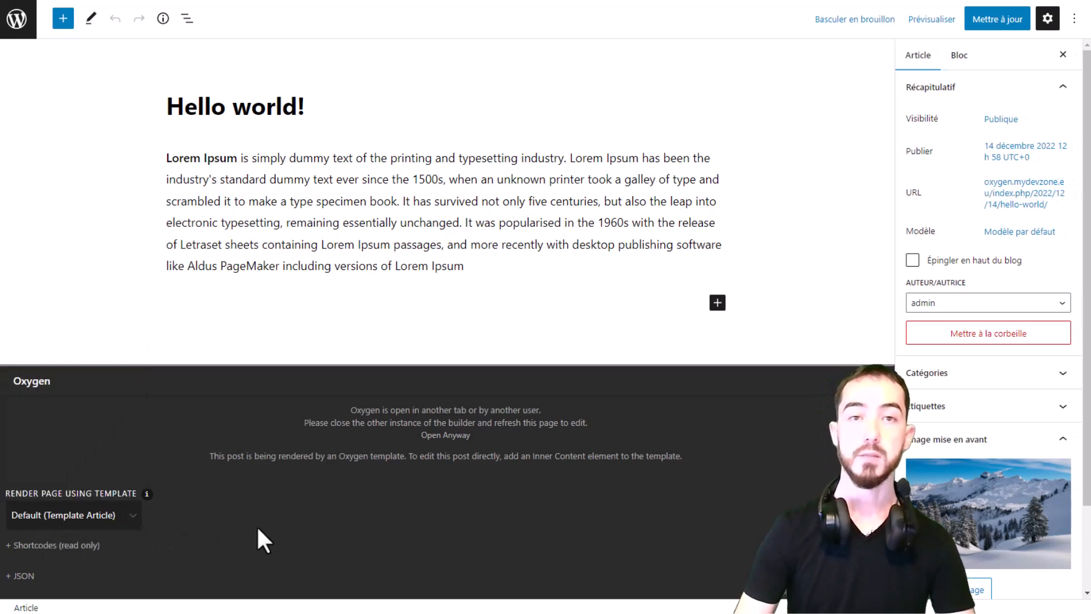
left_click(372, 218)
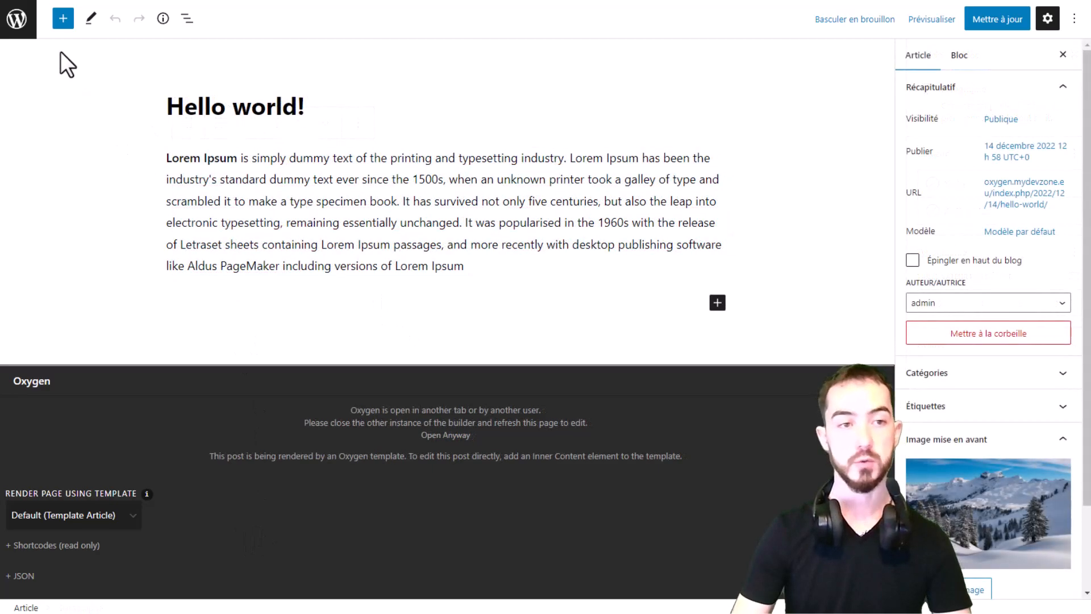
Step: Create a new WordPress post titled "Nouvel article"
left_click(17, 18)
left_click(206, 46)
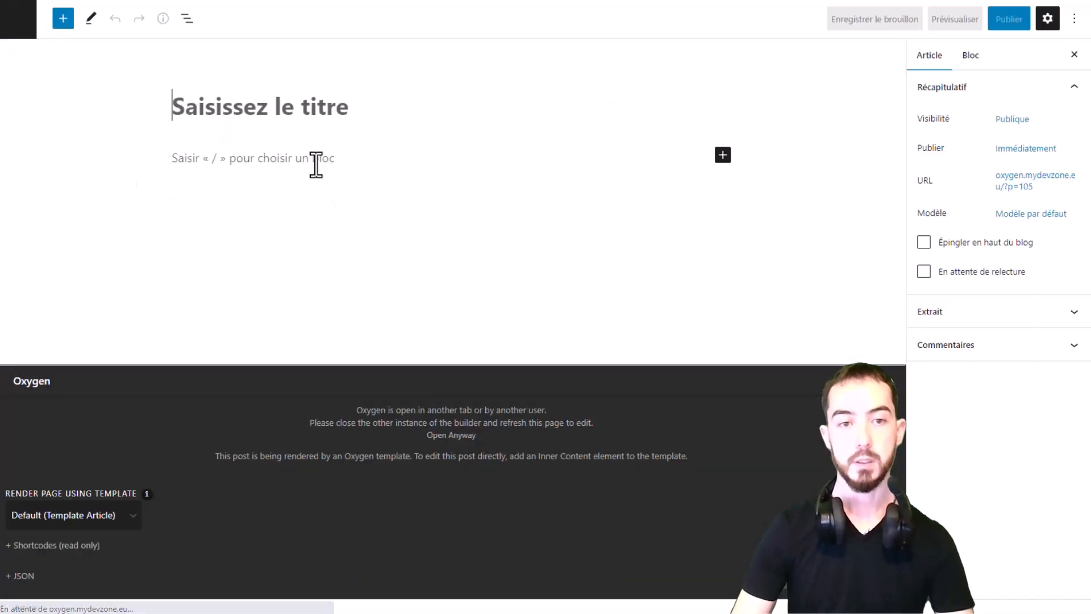
type("Nouvel article")
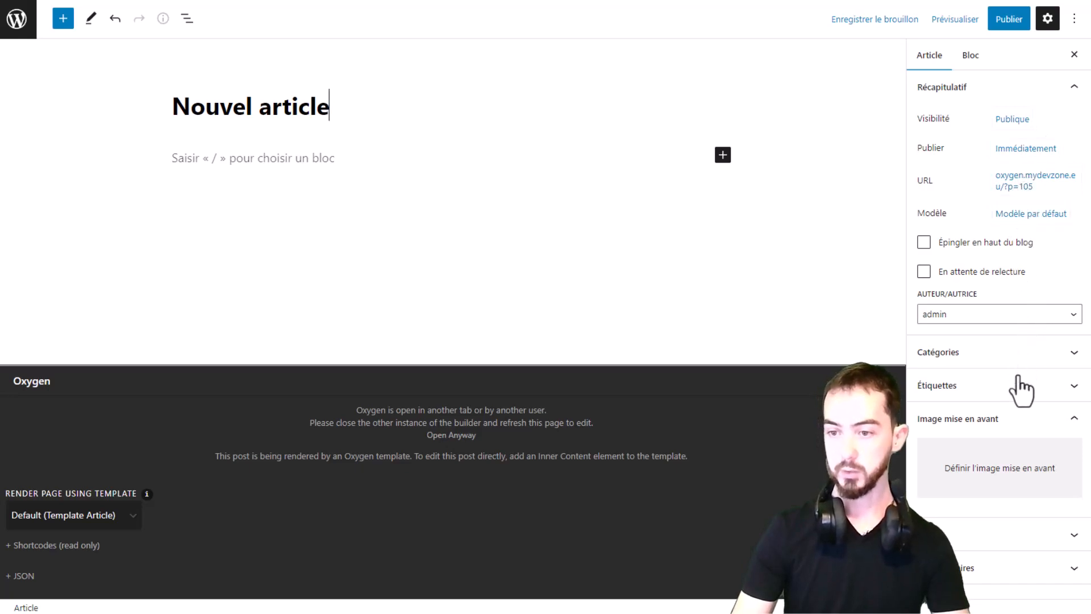
Step: Set the snowboarder photo from the media library as the new article's featured image
left_click(1014, 474)
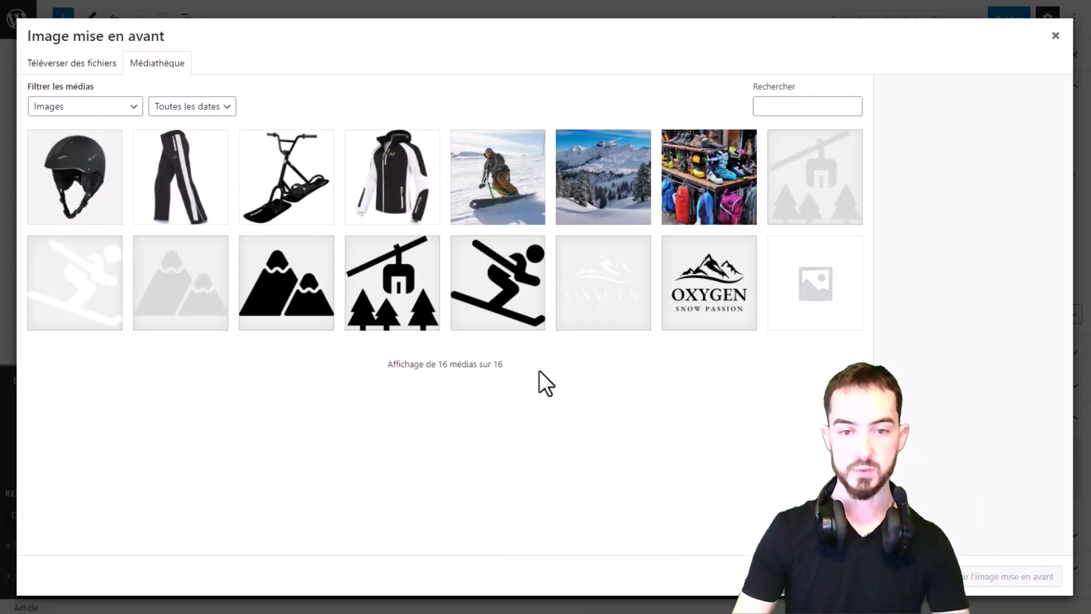
left_click(514, 216)
left_click(702, 200)
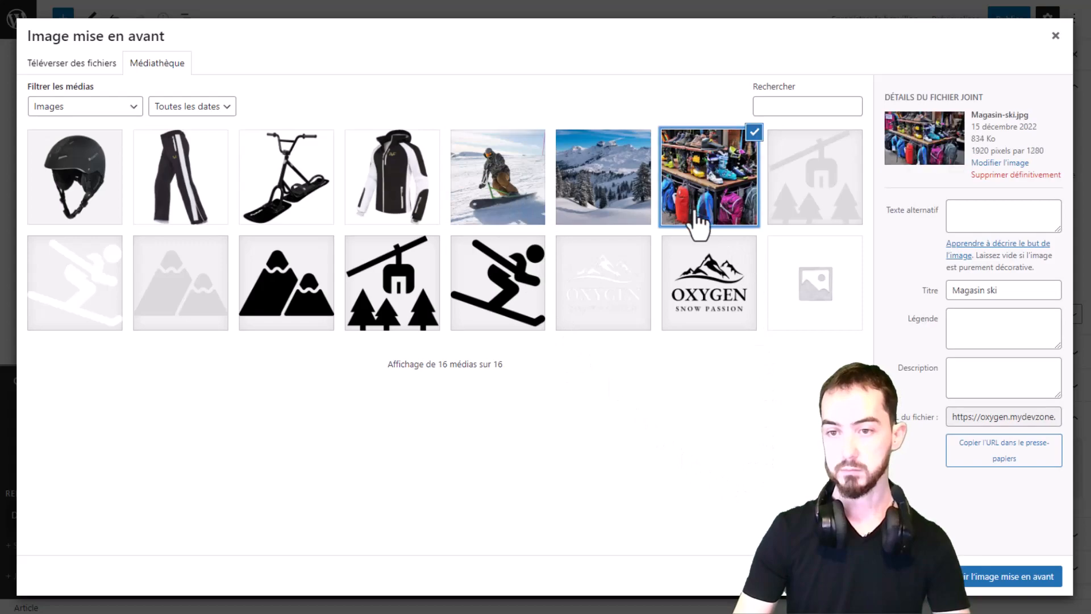
left_click(499, 228)
left_click(1022, 576)
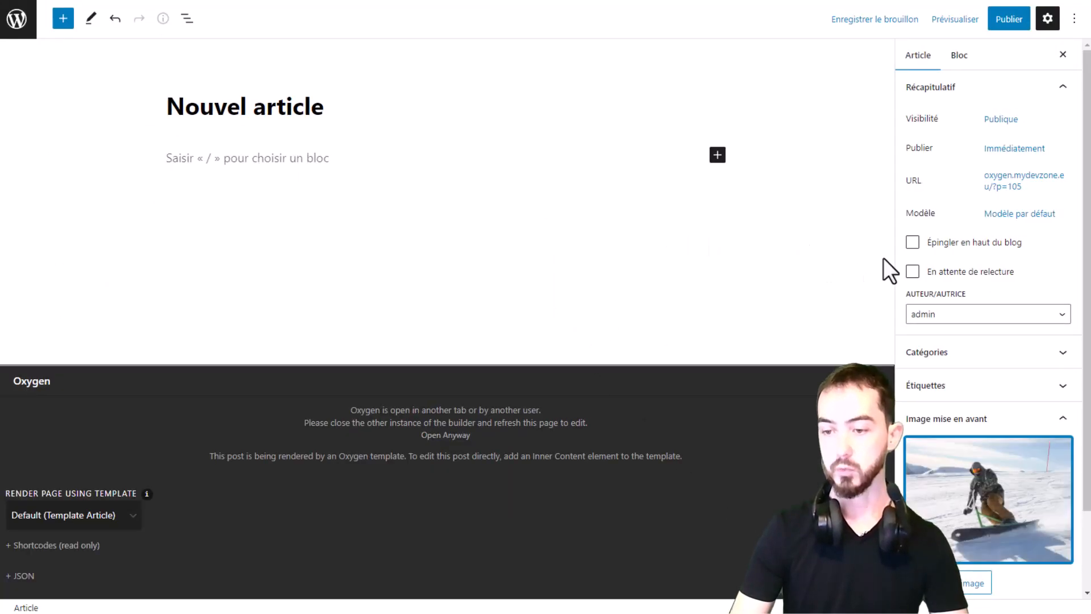
Step: Check the author choices for the new article, keep admin, and publish the article
scroll(1050, 328, "down", 1)
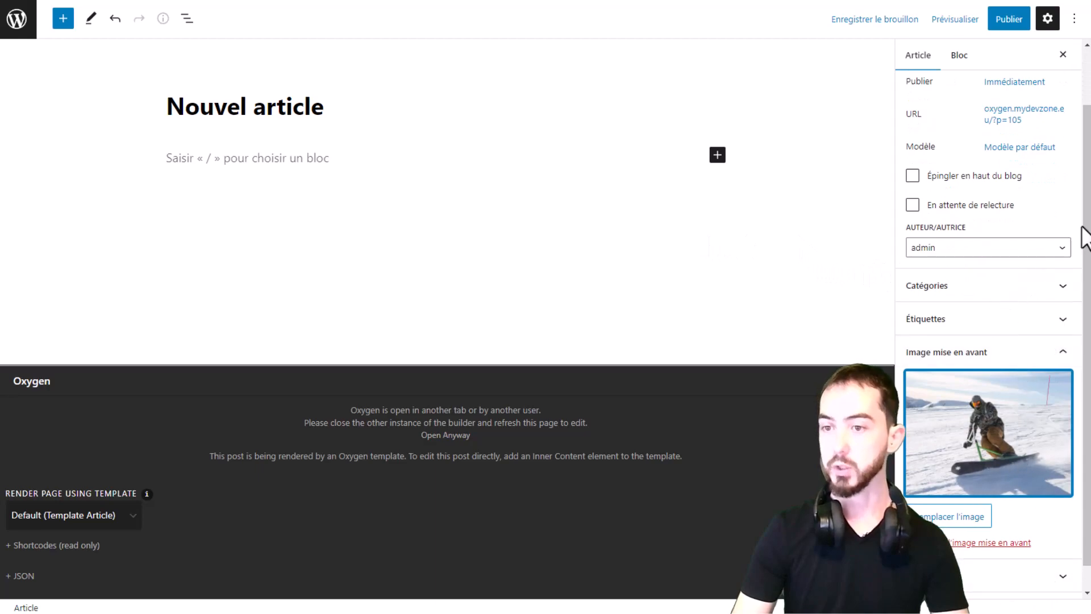
left_click(989, 249)
left_click(987, 248)
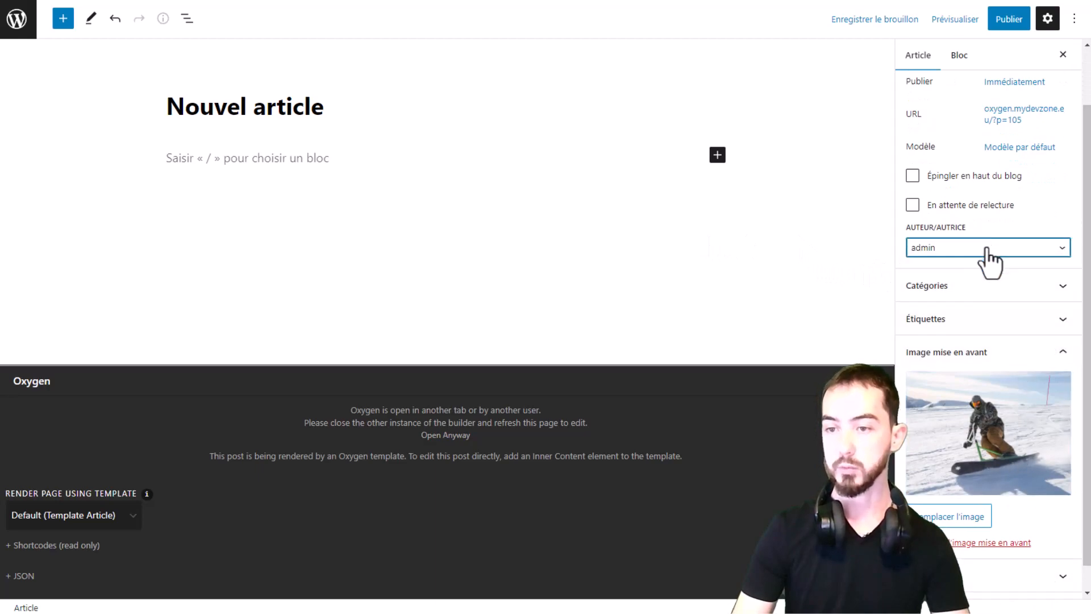
left_click(1014, 22)
left_click(960, 20)
Step: Fill the article body with the Lorem Ipsum placeholder paragraph and update the published article
left_click(260, 160)
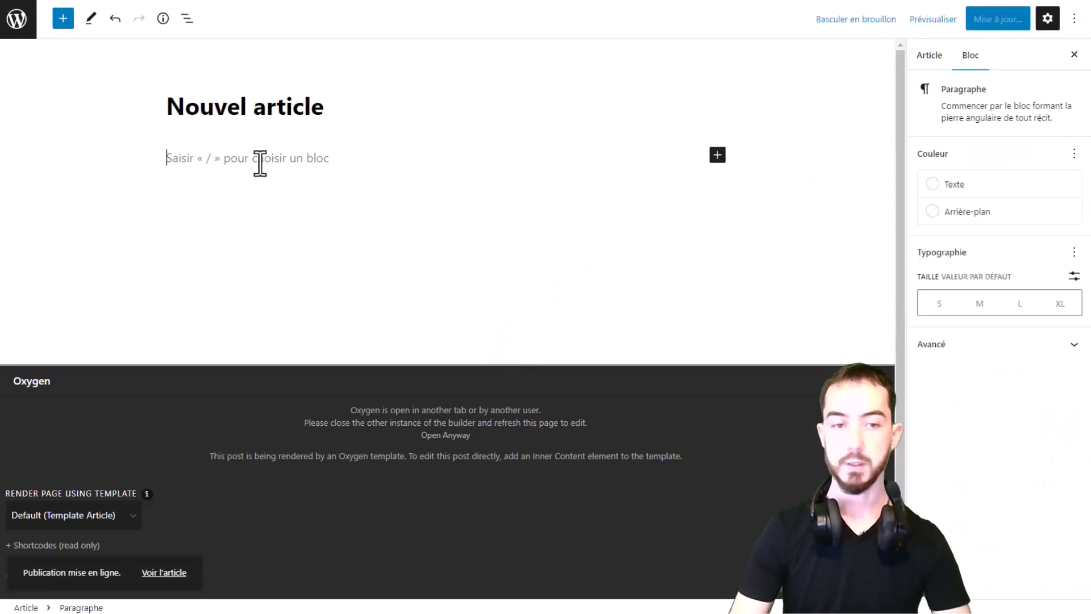
type("Lorem Ipsum is simply dummy text of the printing and typesetting industry. Lorem Ipsum has been the industry's standard dummy text ever since the 1500s, when an unknown printer took a galley of type and scrambled it to make a type specimen book. It has survived not only five centuries, but also the leap into electronic typesetting, remaining essentially unchanged. It was popularised in the 1960s with the release of Letraset sheets containing Lorem Ipsum passages, and more recently with desktop publishing software like Aldus PageMaker including versions of Lorem Ipsum")
left_click(998, 19)
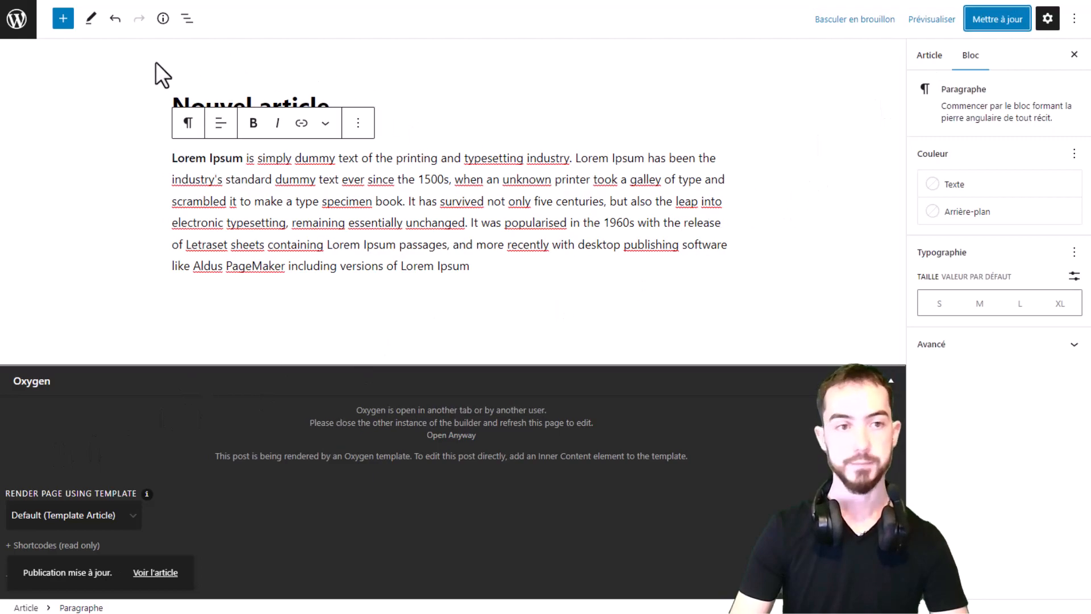
Step: Open the published Nouvel article on the site through its permalink in the article settings
middle_click(20, 17)
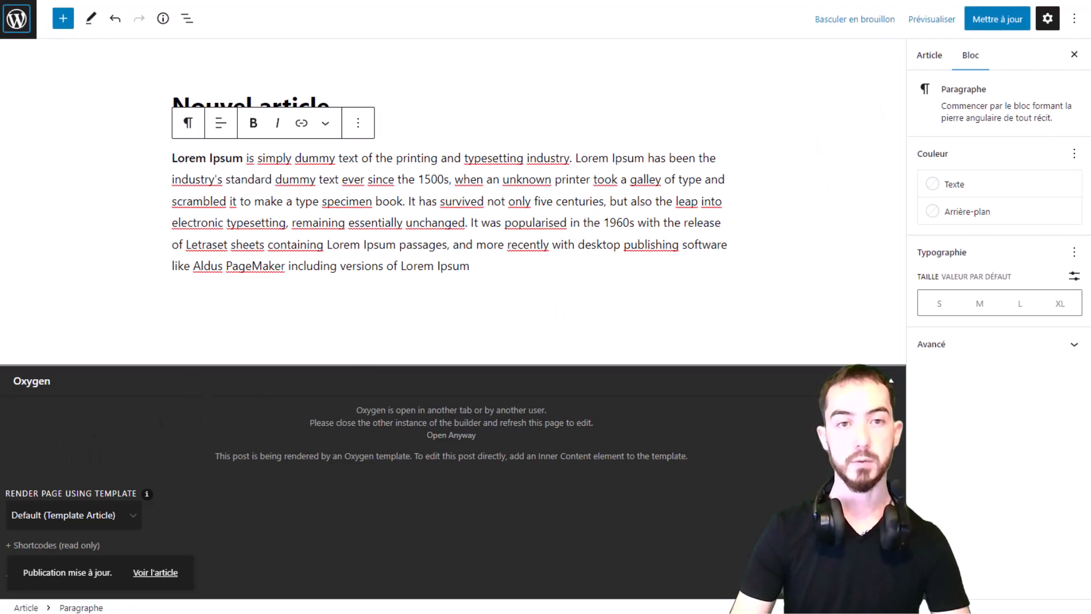
left_click(928, 56)
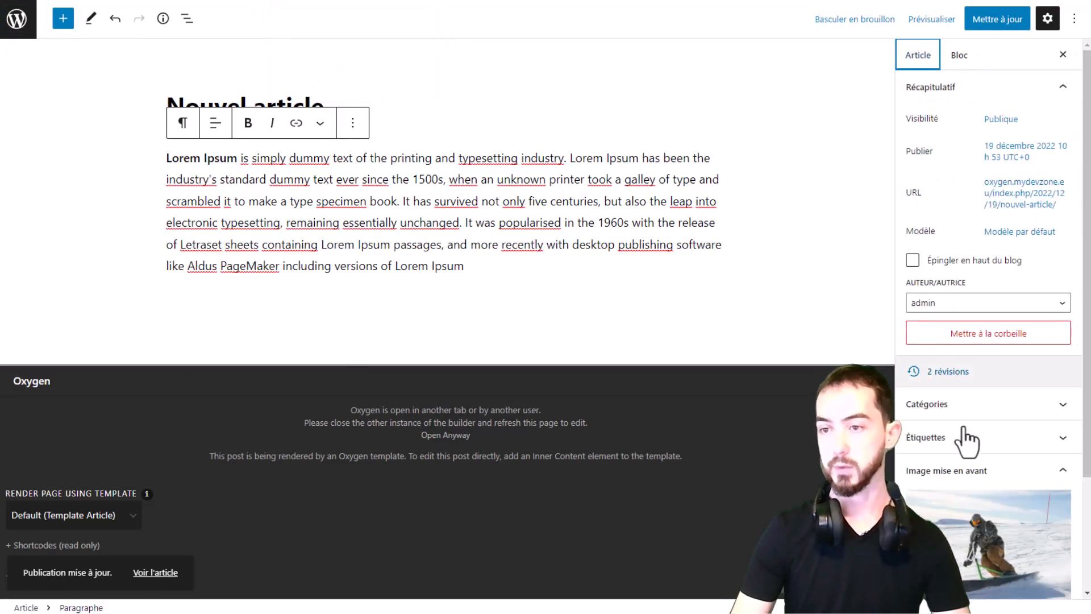
left_click(1013, 202)
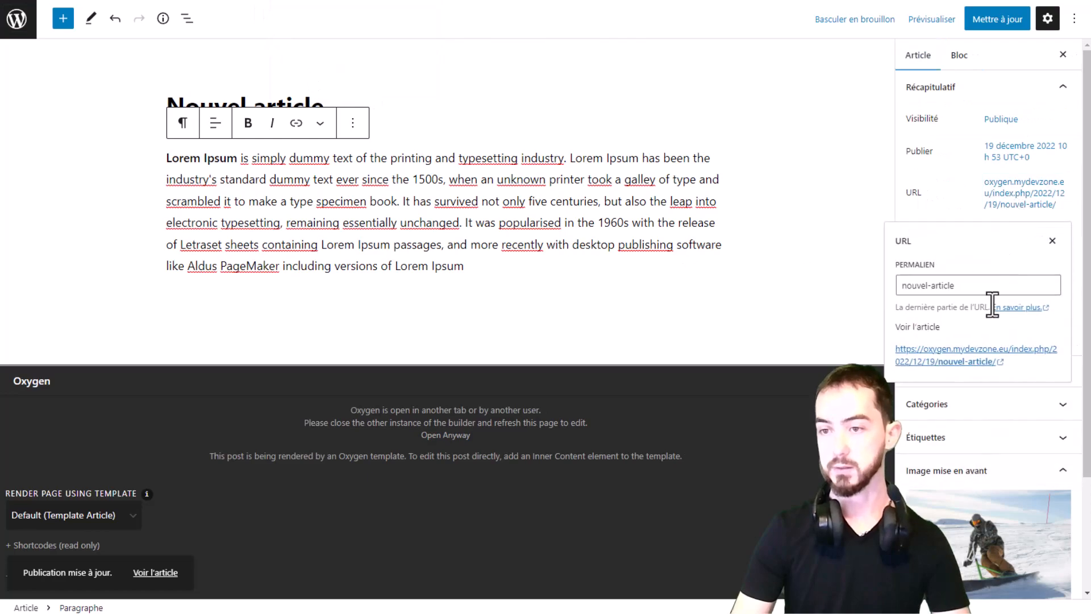
left_click(960, 360)
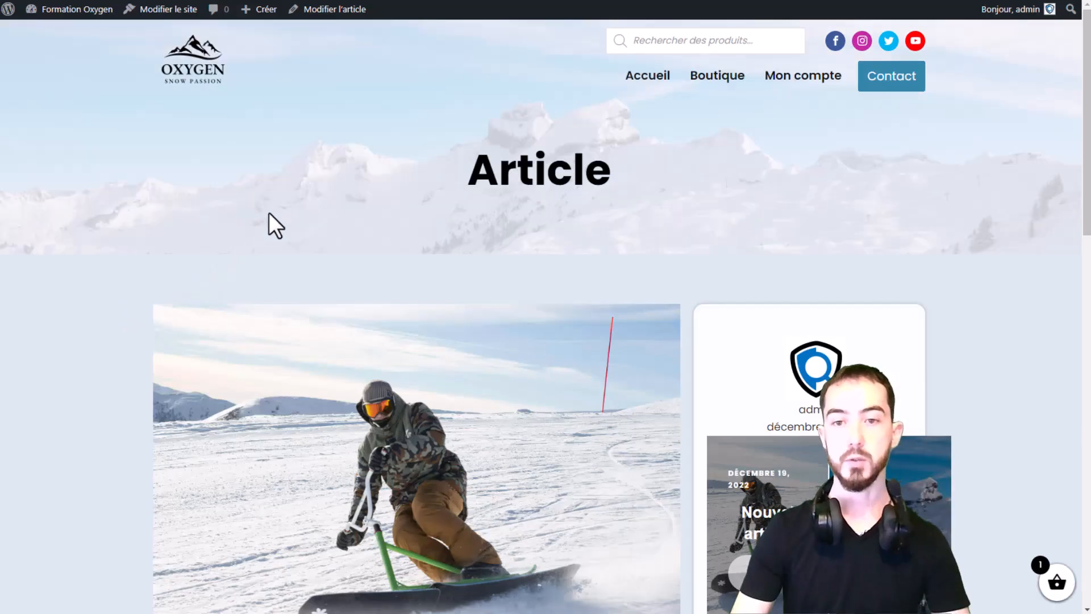
Step: Examine the published article's featured image, title, author and date sidebar, recent posts, body text and comment form
scroll(421, 125, "down", 5)
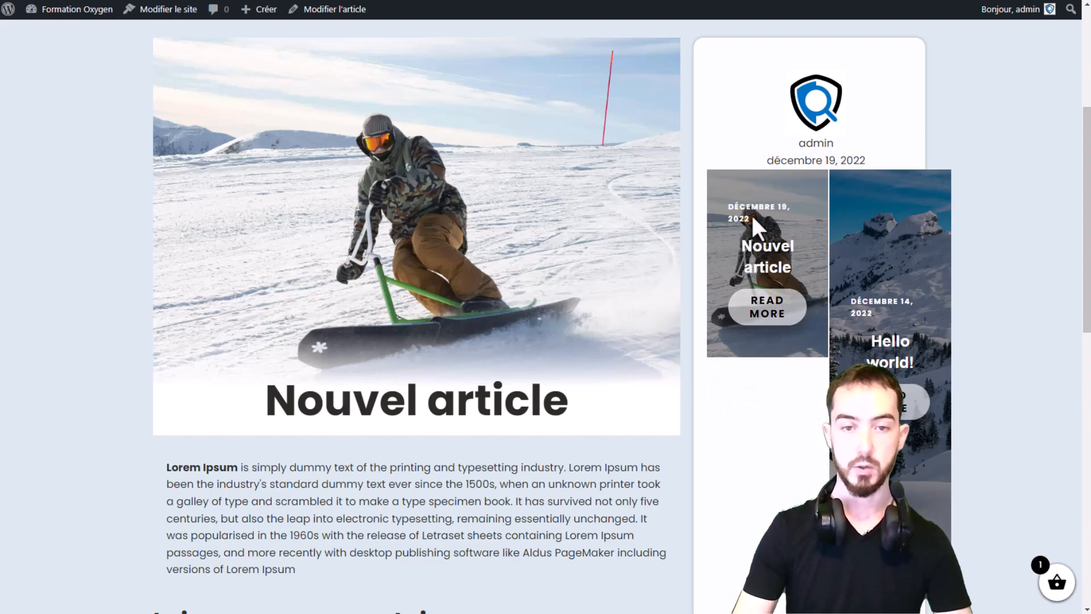
scroll(810, 306, "up", 1)
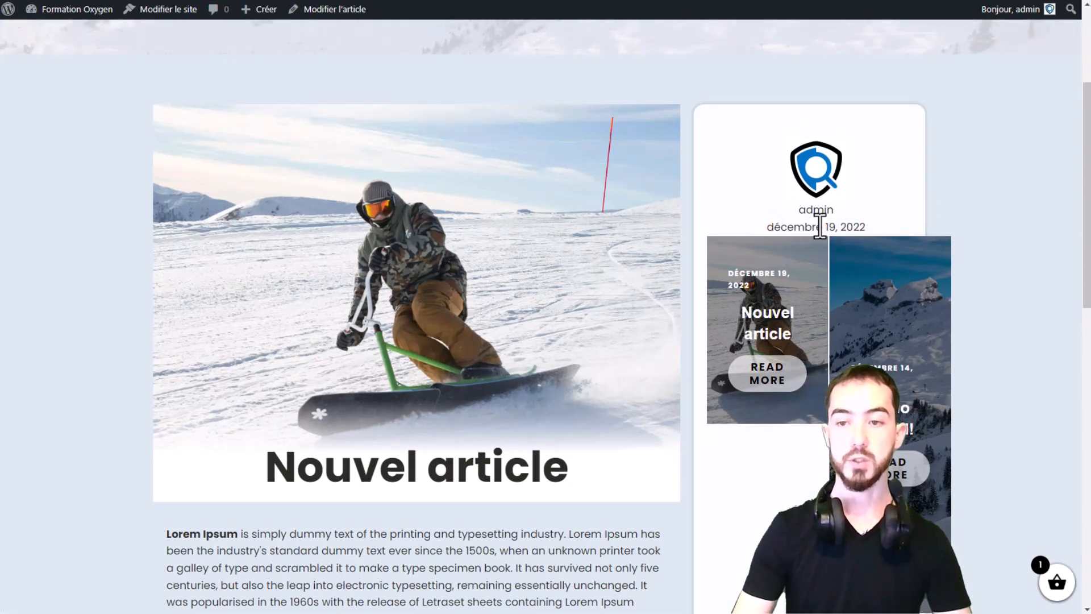
left_click_drag(793, 226, 897, 229)
scroll(339, 356, "down", 3)
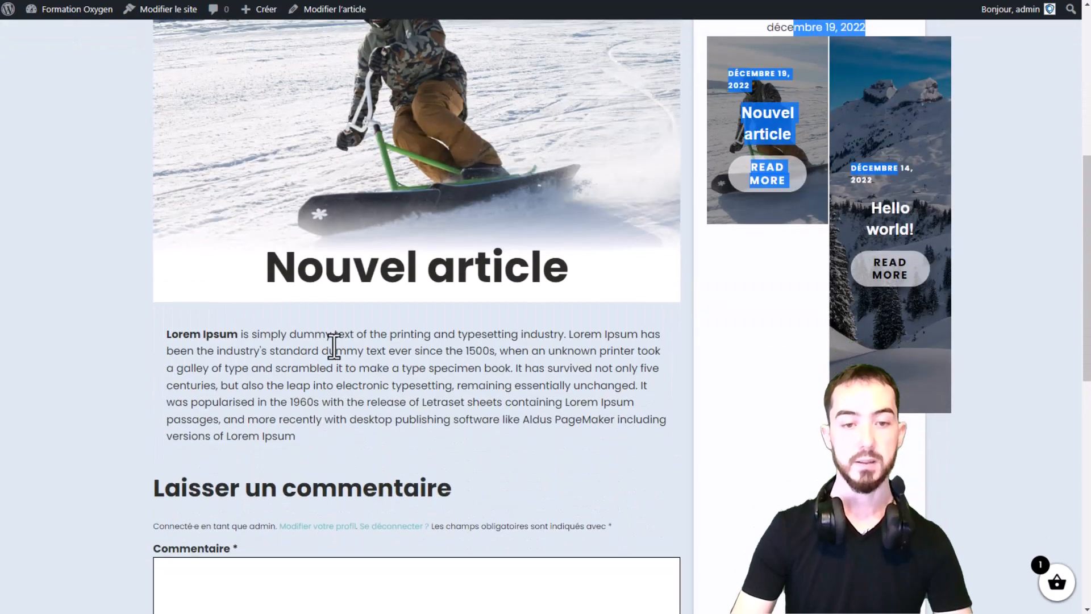
scroll(318, 228, "down", 1)
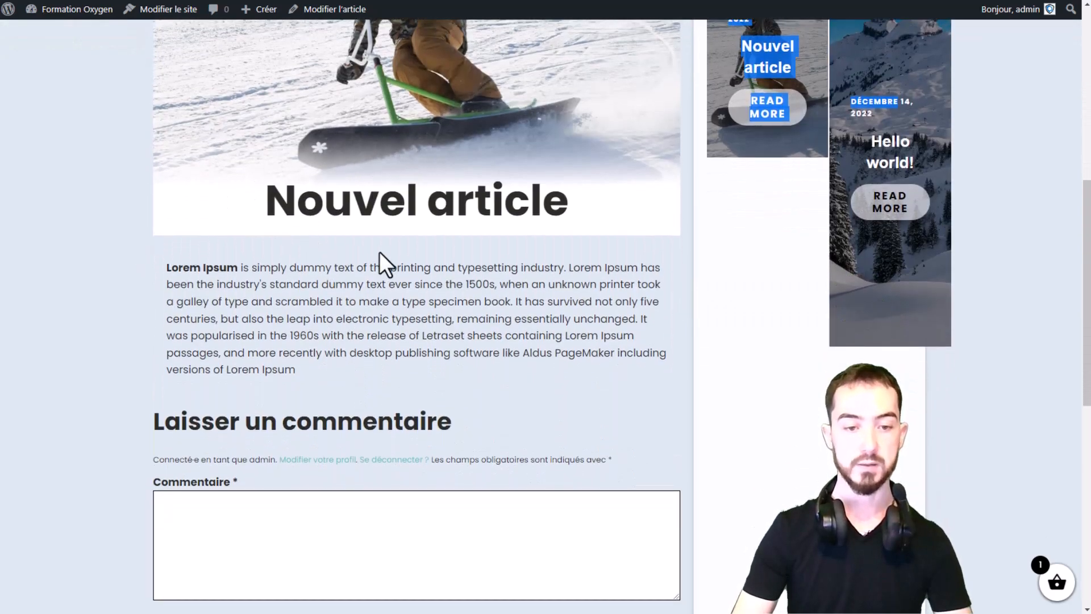
scroll(373, 251, "down", 2)
left_click_drag(166, 134, 366, 183)
left_click(413, 290)
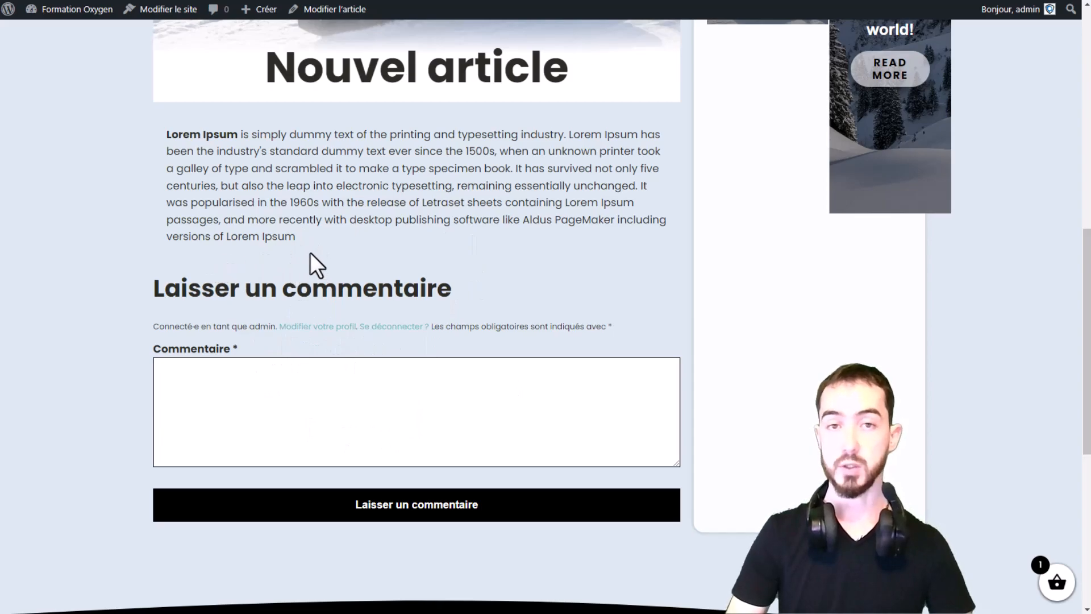
scroll(310, 257, "up", 10)
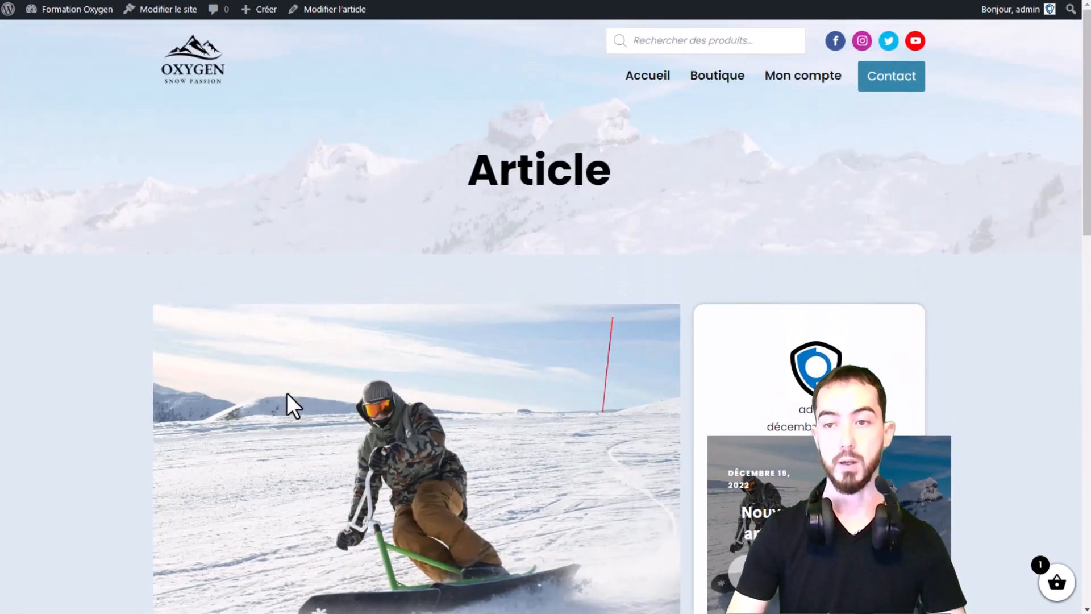